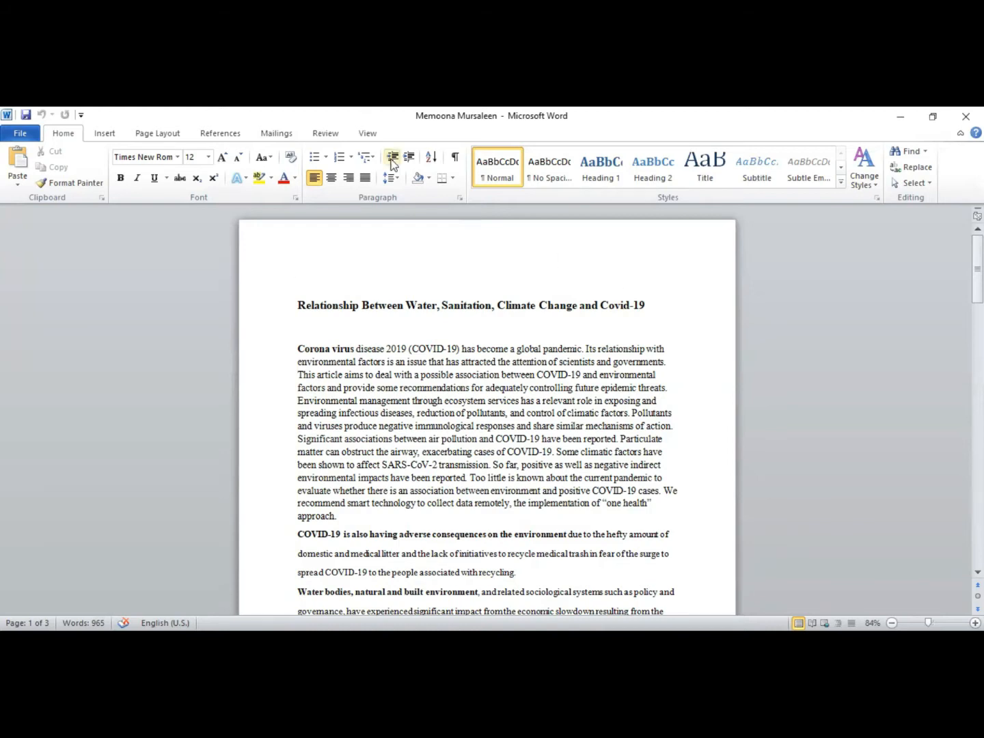
Look through the document information, the recent documents and the available templates, and return to the document
left_click(21, 134)
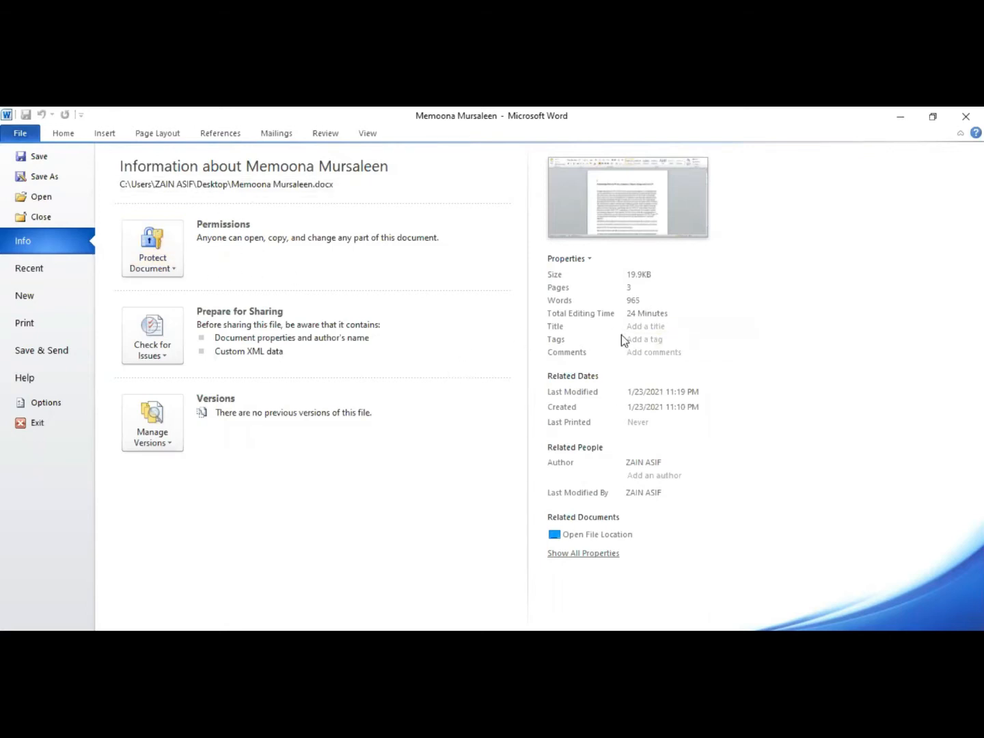
left_click(44, 293)
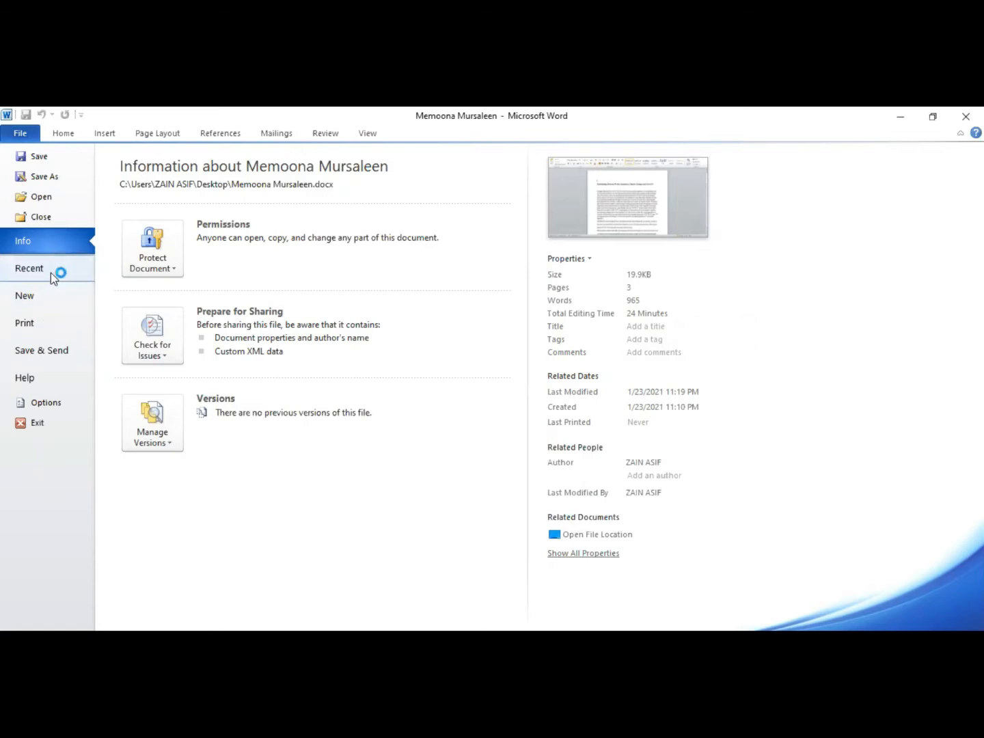
left_click(54, 273)
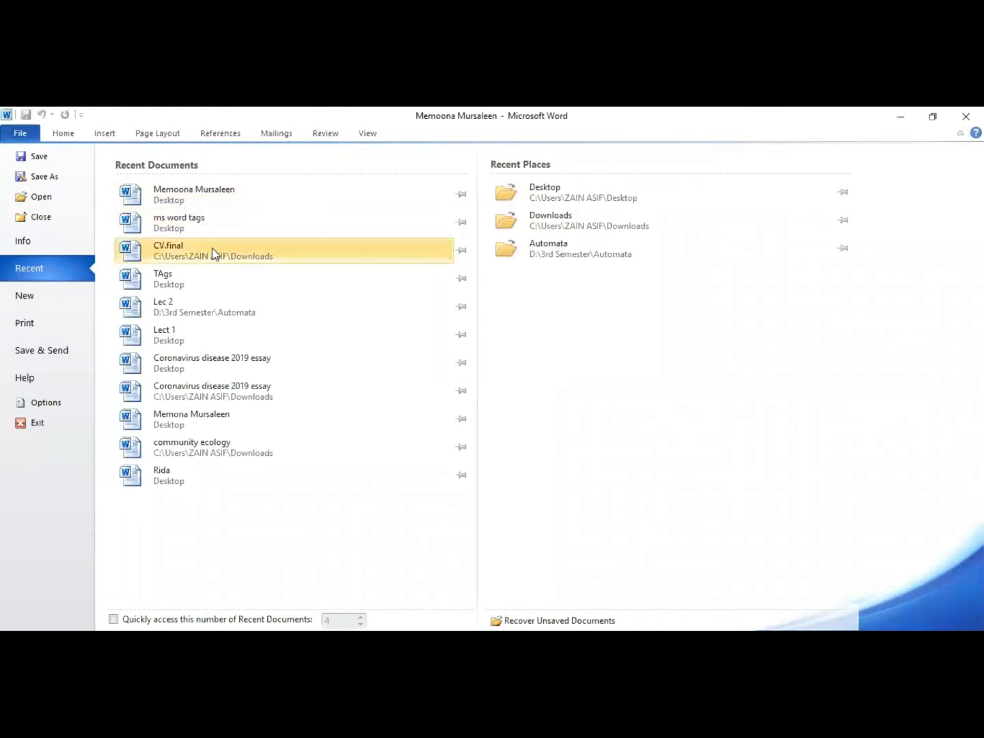
left_click(77, 301)
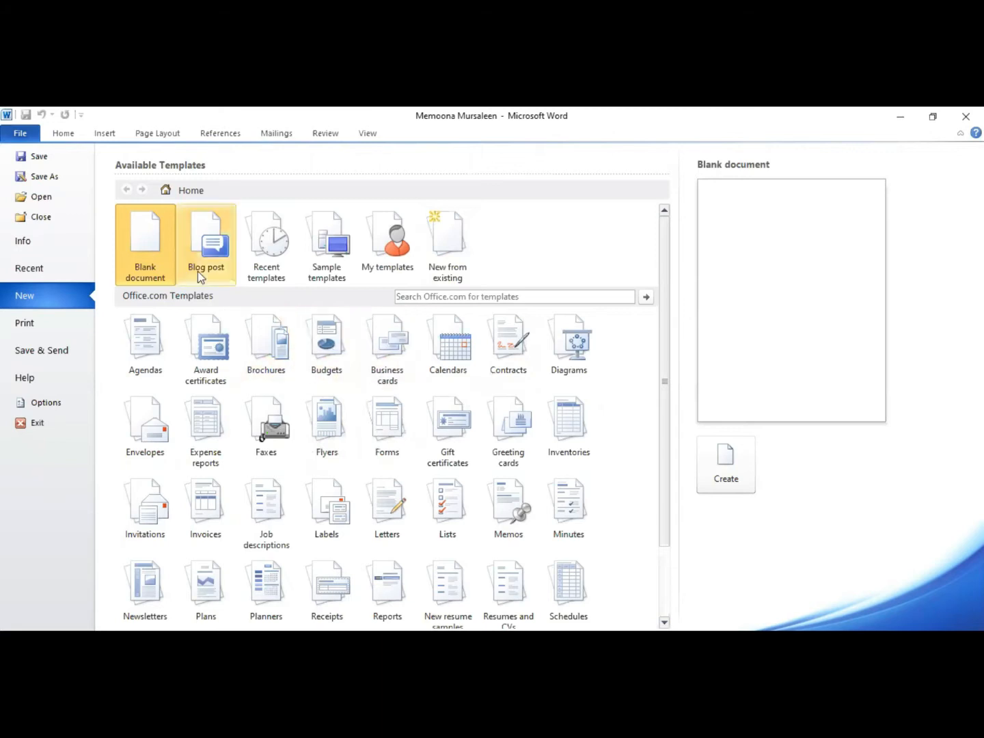
left_click(71, 133)
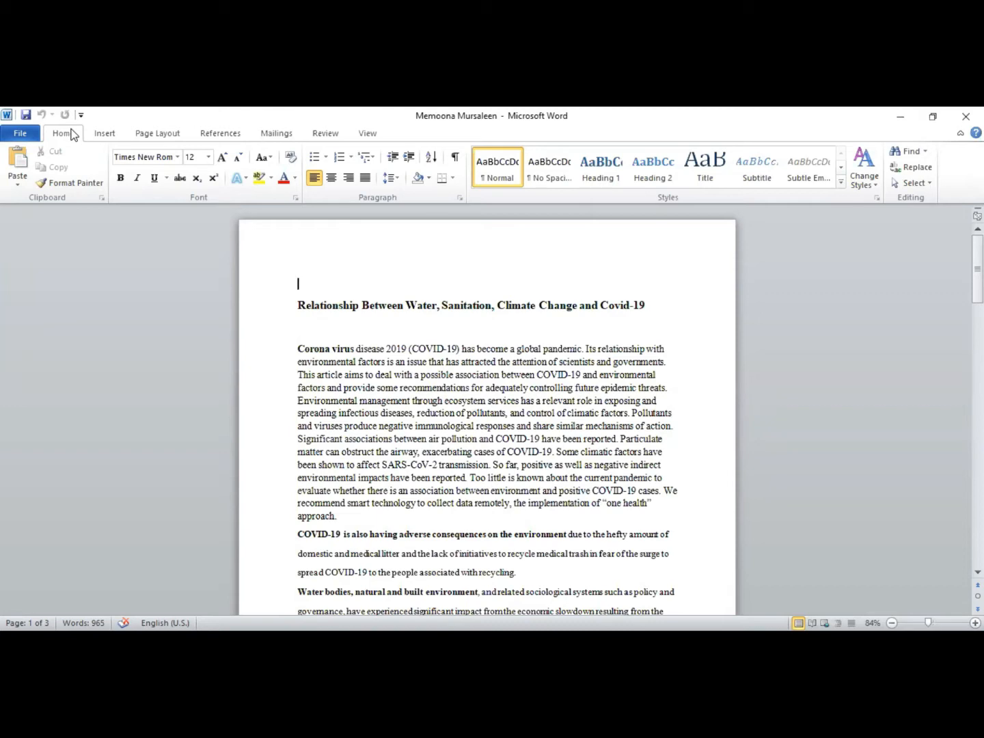
Show the Clipboard pane and search the document for COVID
left_click(101, 196)
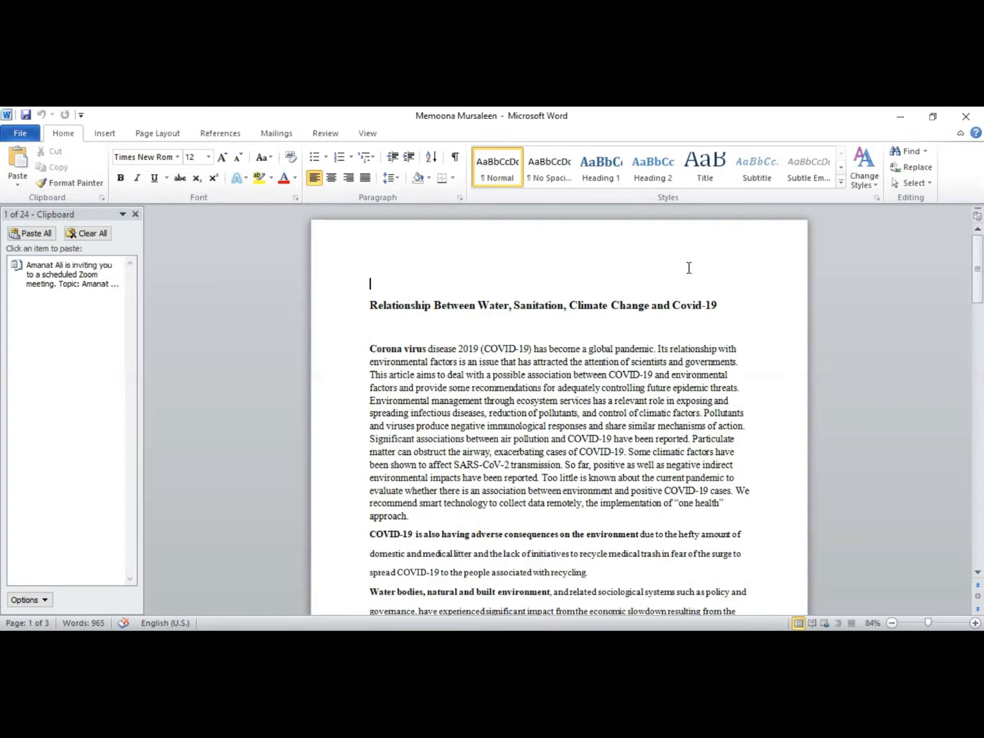
left_click(911, 152)
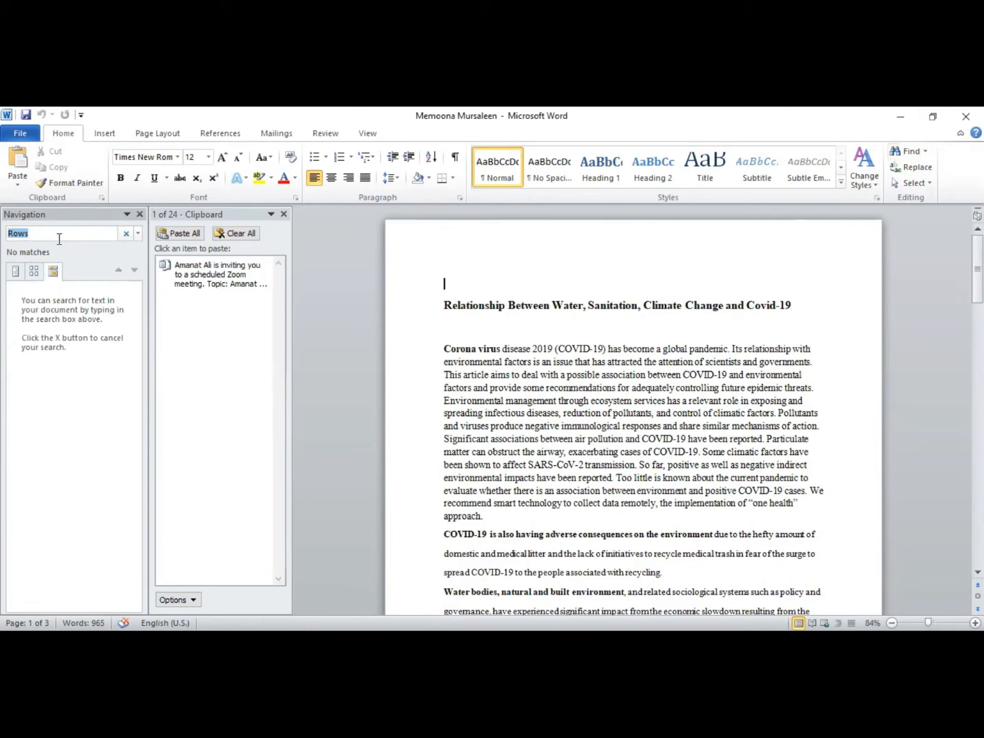
key("BackSpace")
type("C")
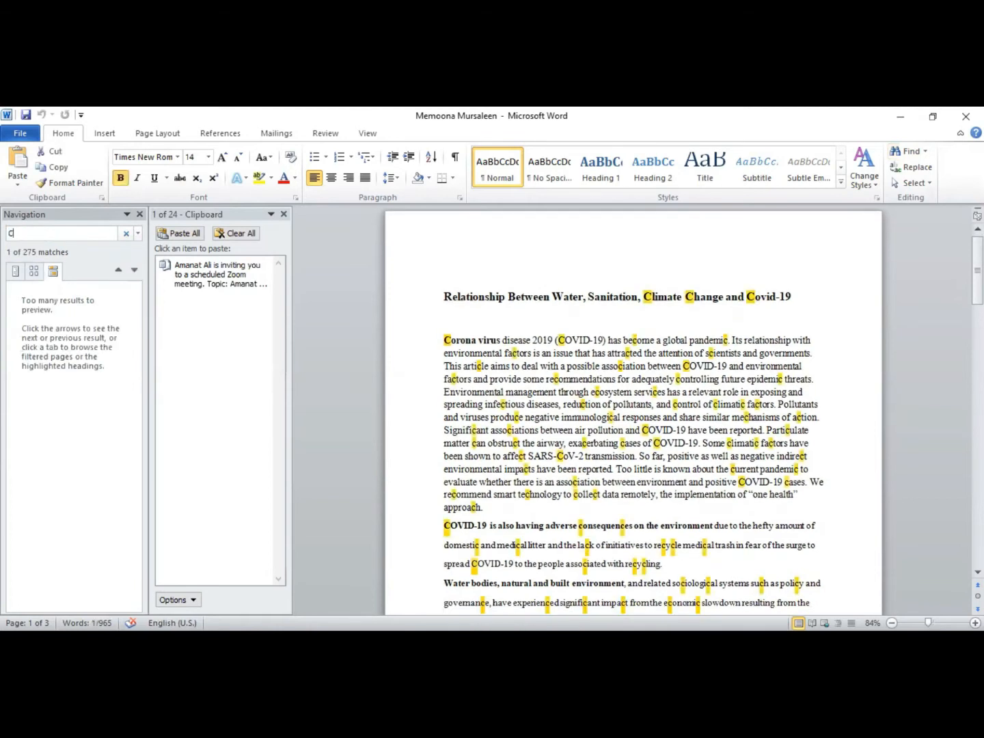
type("OVi")
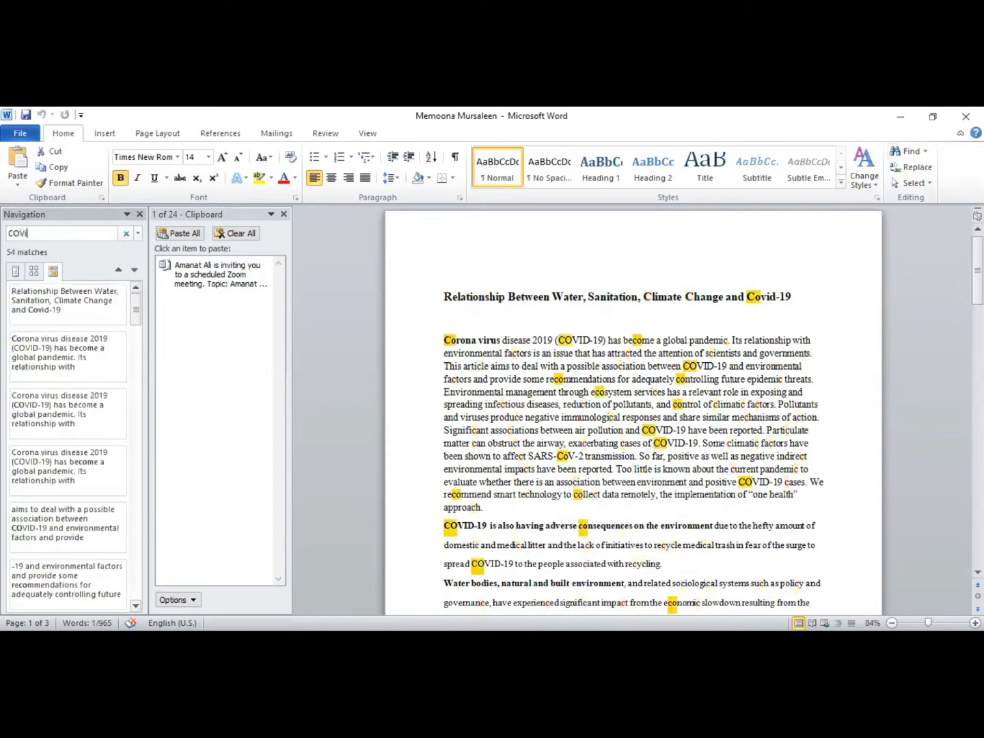
key("BackSpace")
type("ID")
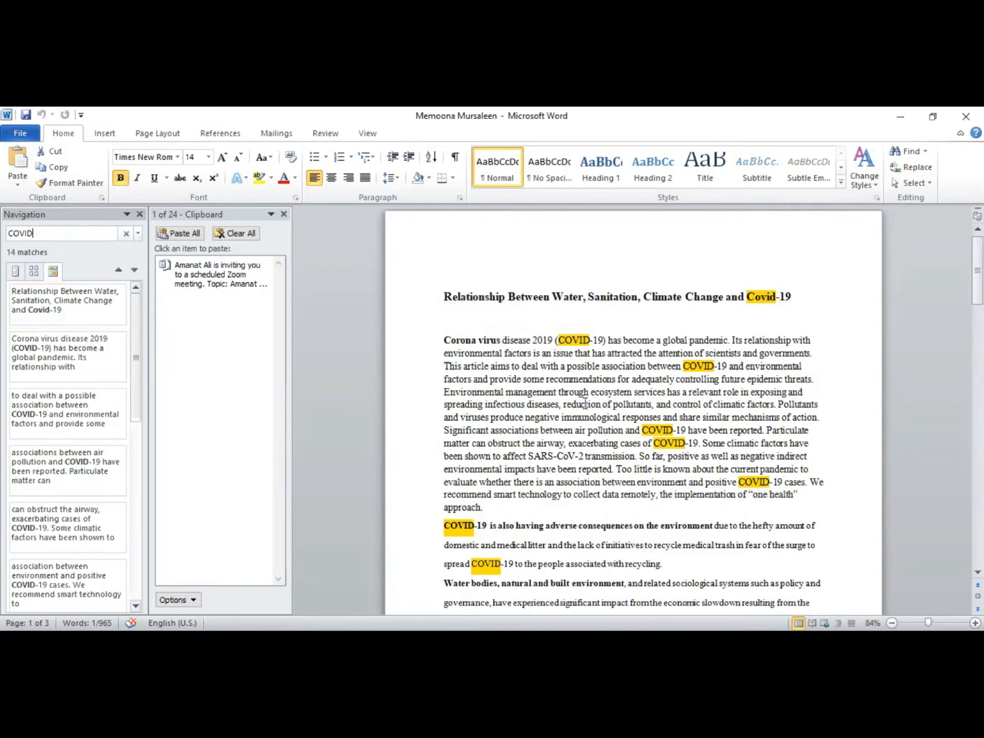
mouse_move(977, 268)
left_mouse_down()
mouse_move(977, 519)
mouse_move(977, 267)
left_mouse_up()
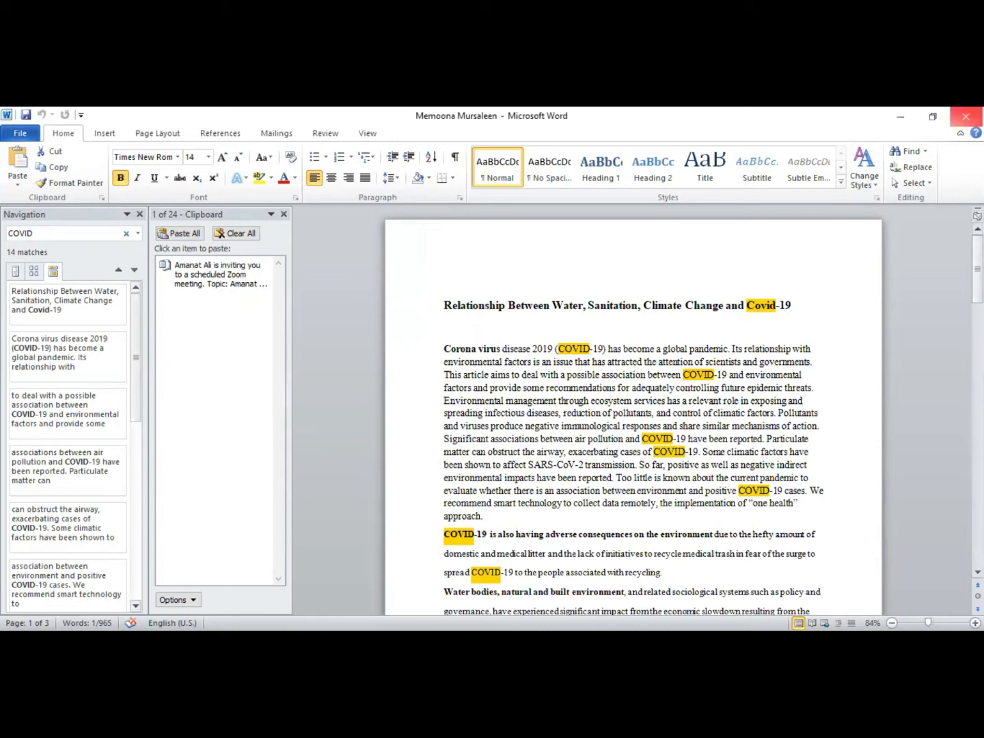
Replace every occurrence of Covid with Malaria throughout the document
left_click(913, 169)
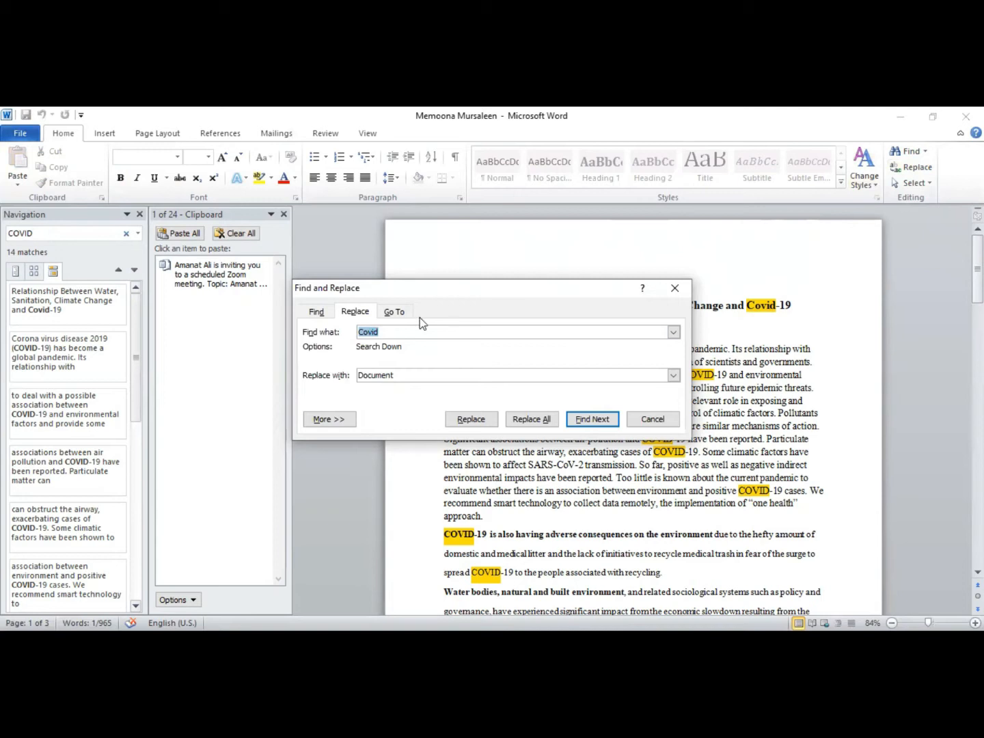
left_click(411, 376)
key("BackSpace")
key("BackSpace")
key("BackSpace")
key("BackSpace")
key("BackSpace")
key("BackSpace")
key("BackSpace")
key("BackSpace")
type("Malaria")
left_click(533, 420)
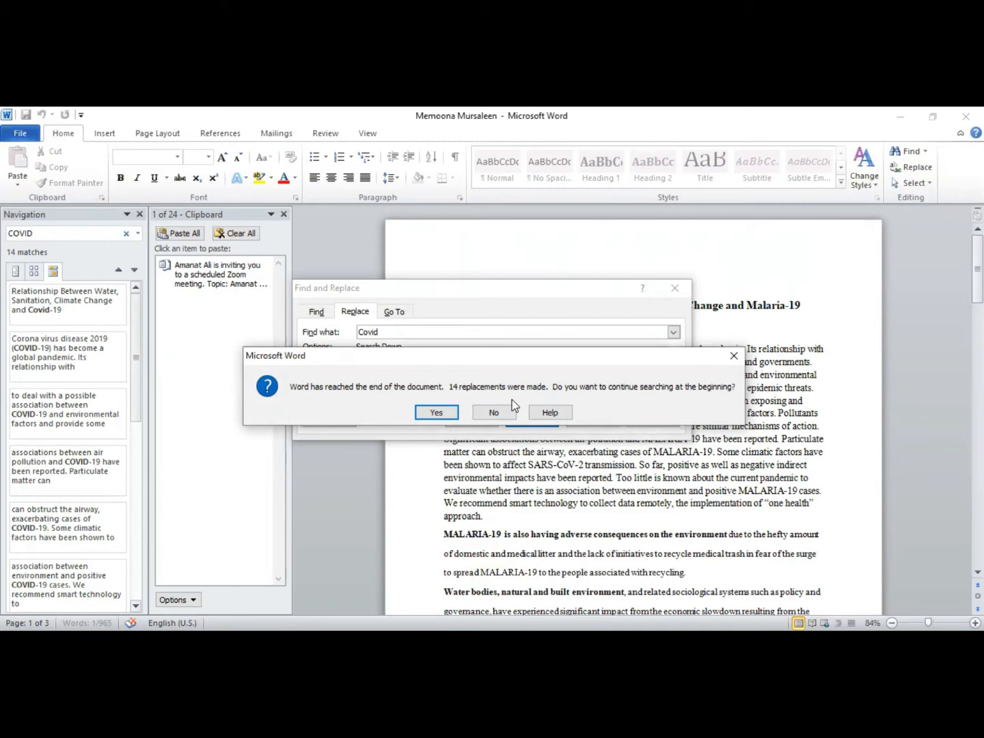
left_click(437, 413)
left_click(459, 410)
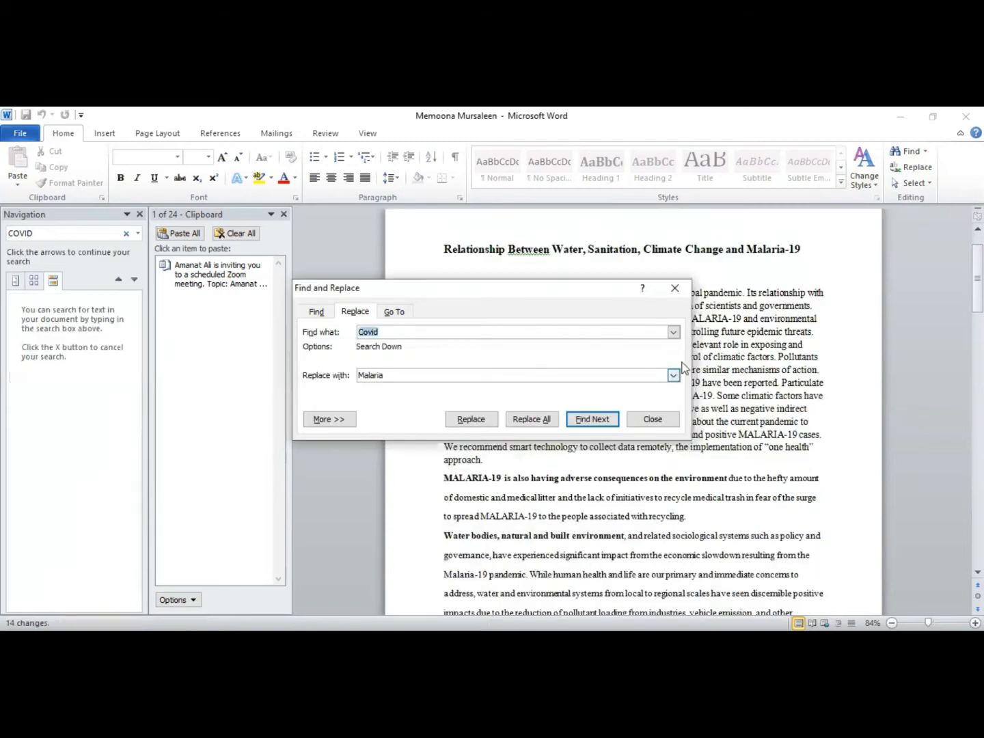
left_click(675, 288)
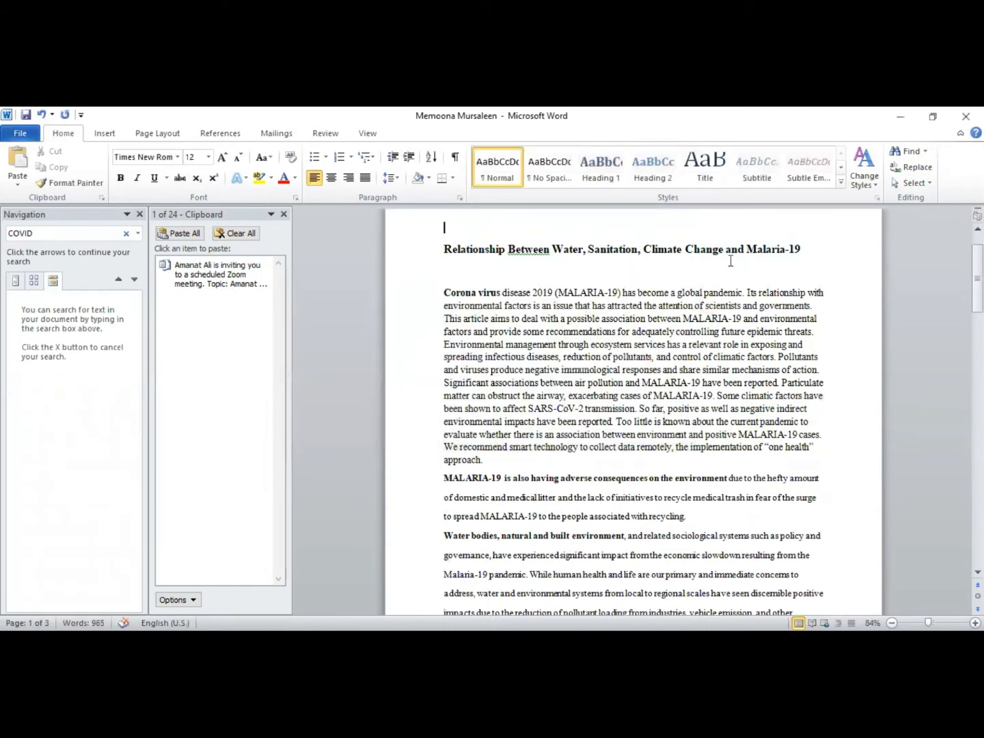
Highlight the replaced word Malaria in the title and in the opening paragraph
left_click_drag(788, 251, 747, 251)
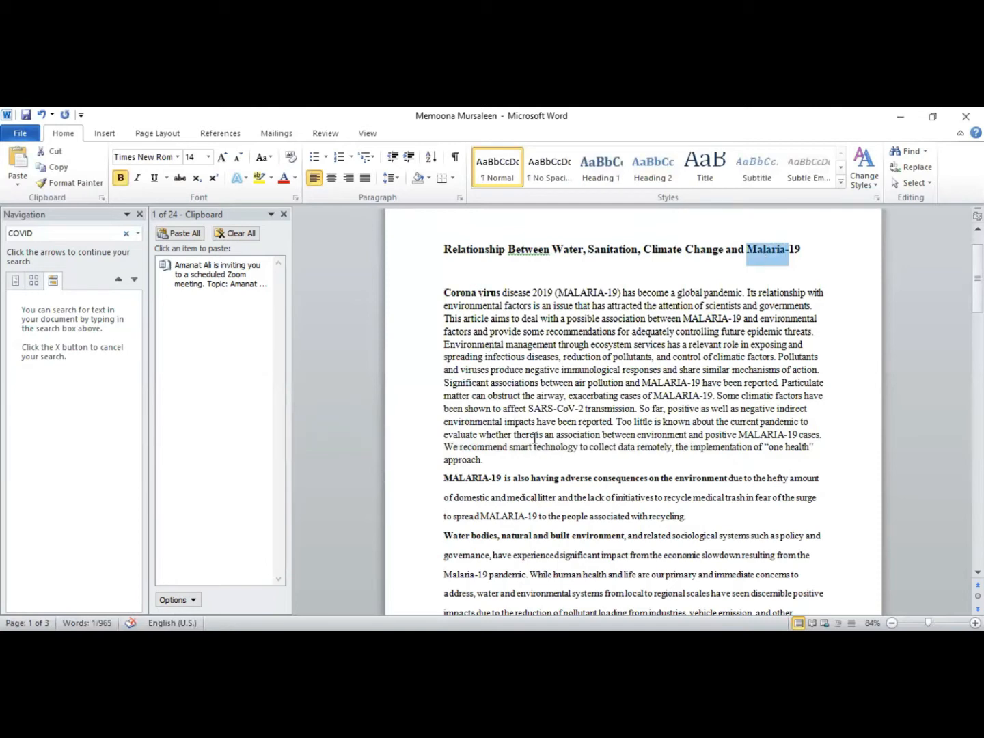
left_click(619, 293)
left_click_drag(618, 292, 561, 287)
Select the whole document's text, clear that selection, and select only the title line
left_click(525, 283)
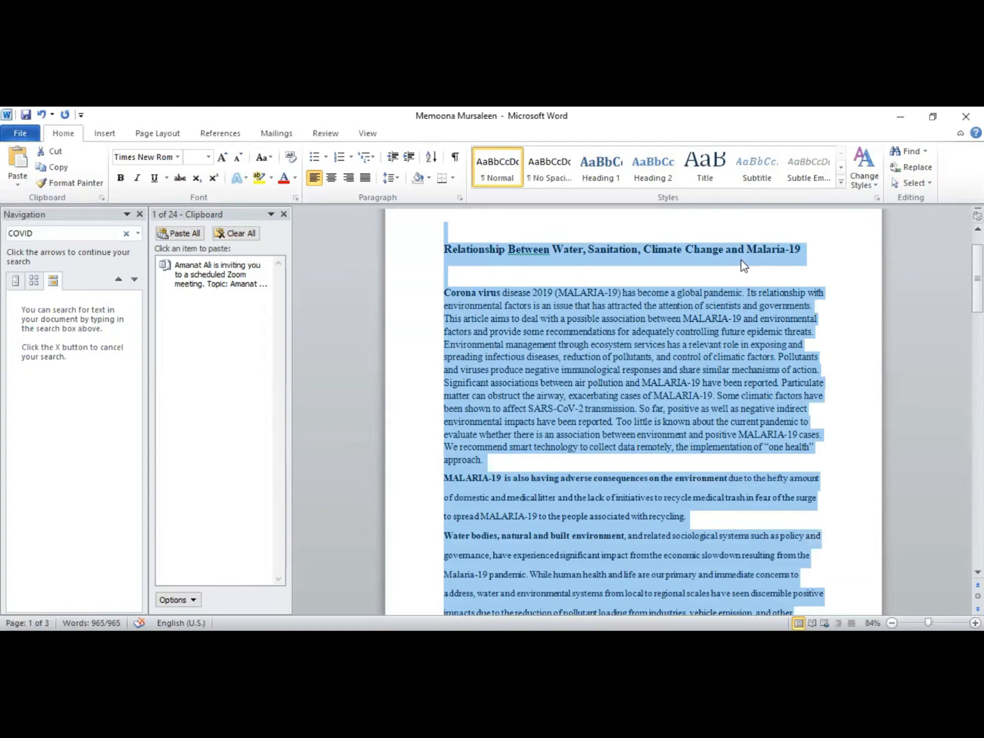
left_click(739, 273)
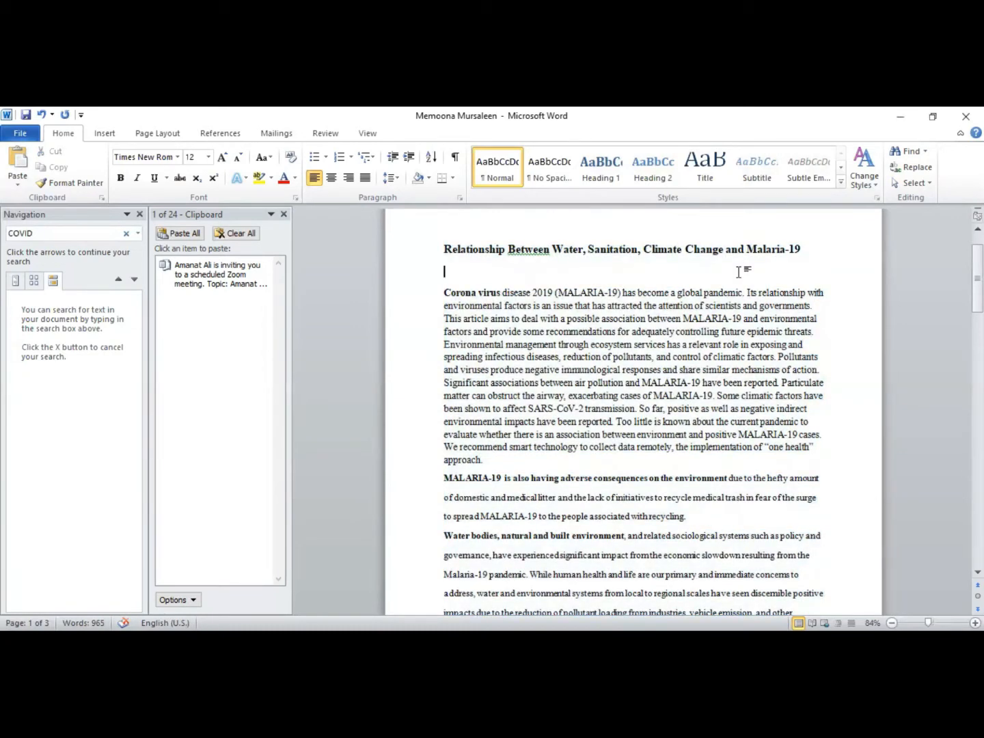
left_click_drag(799, 249, 446, 250)
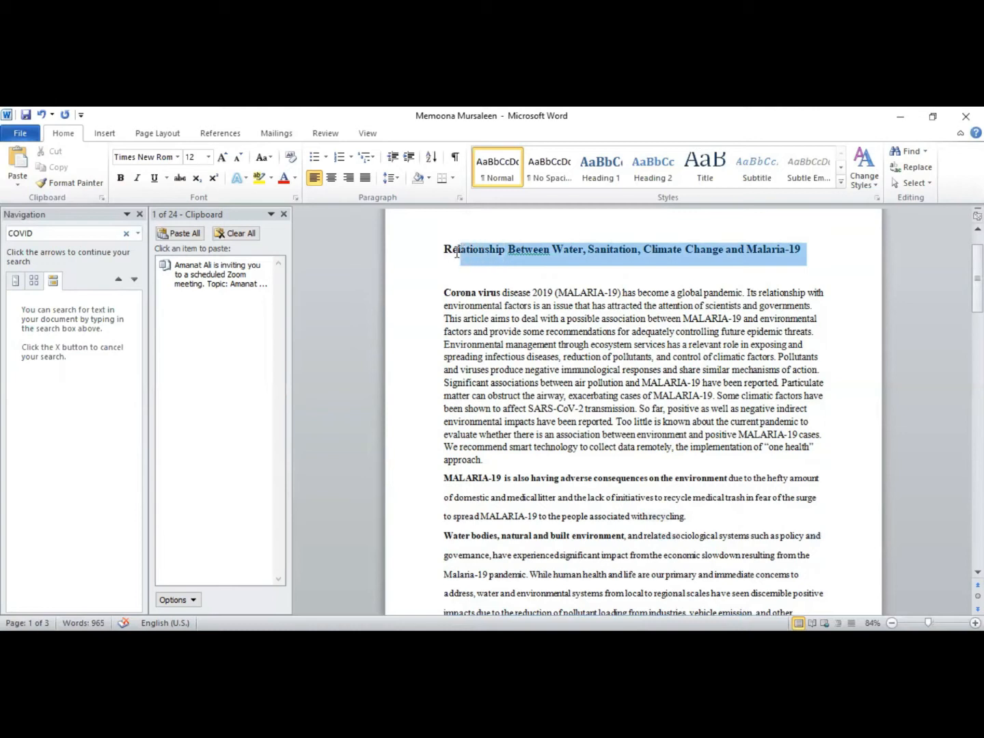
Extend a text selection character by character from the start of the title into the first line of the opening paragraph
left_click(445, 251)
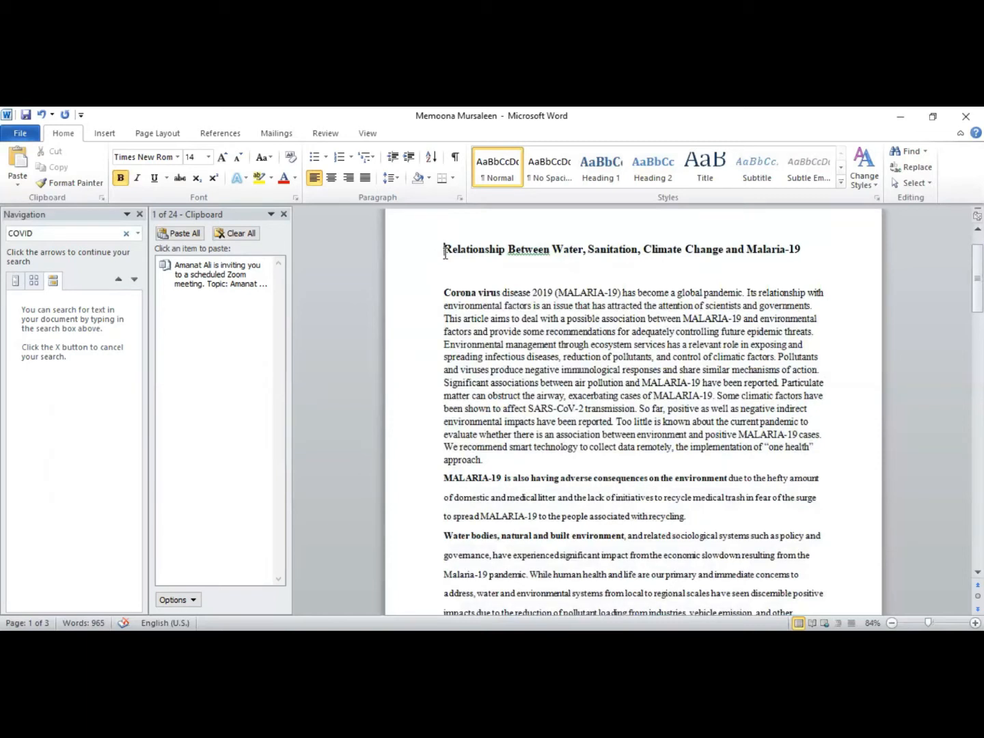
key("shift+Right")
key("shift+Right")
key("shift+Right")
key("shift+Right")
key("shift+Right")
key("shift+Right")
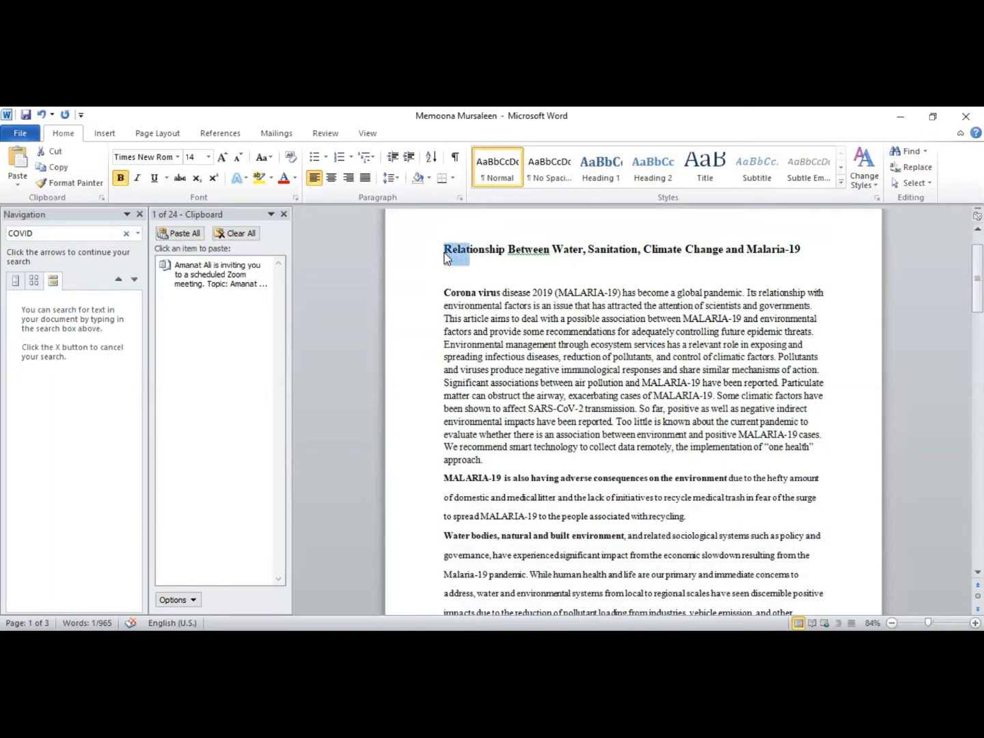
key("shift+Right")
key("shift+Right")
key("shift+Right")
key("shift+Right")
key("shift+Right")
key("shift+Right")
key("shift+Right")
key("shift+Right")
key("shift+Right")
key("shift+Right")
key("shift+Right")
key("shift+Right")
key("shift+Right")
key("shift+Right")
key("shift+Right")
key("shift+Right")
key("shift+Right")
key("shift+Right")
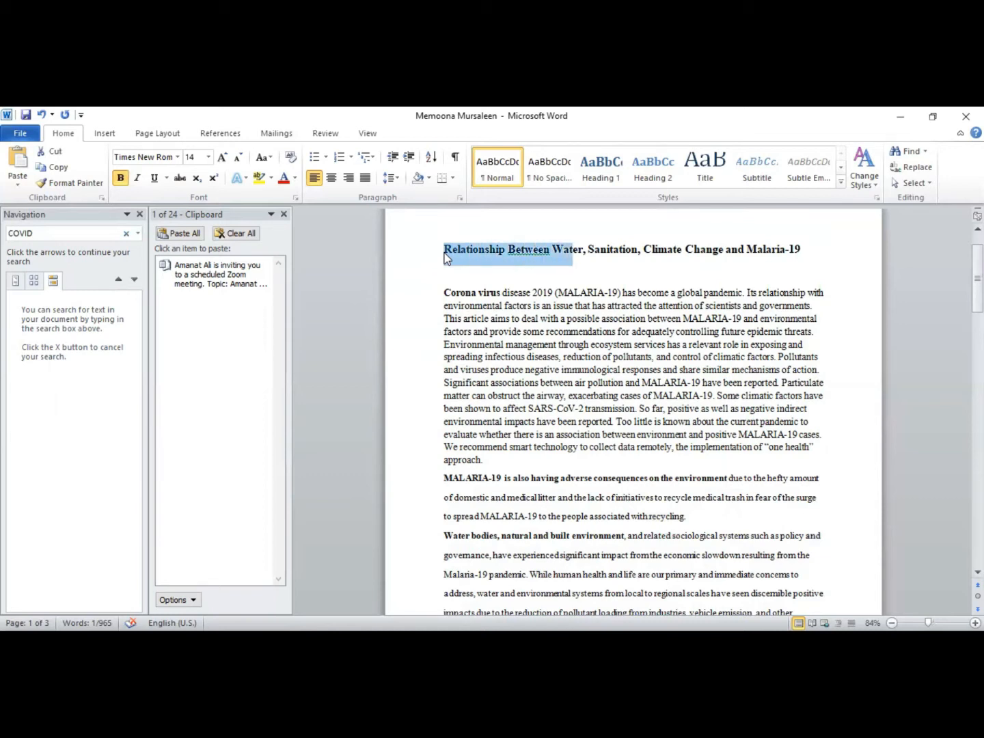
key("shift+Right")
key("shift+Right")
key("shift+Right")
key("shift+Right")
key("shift+Right")
key("shift+Right")
key("shift+Right")
key("shift+Right")
key("shift+Right")
key("shift+Right")
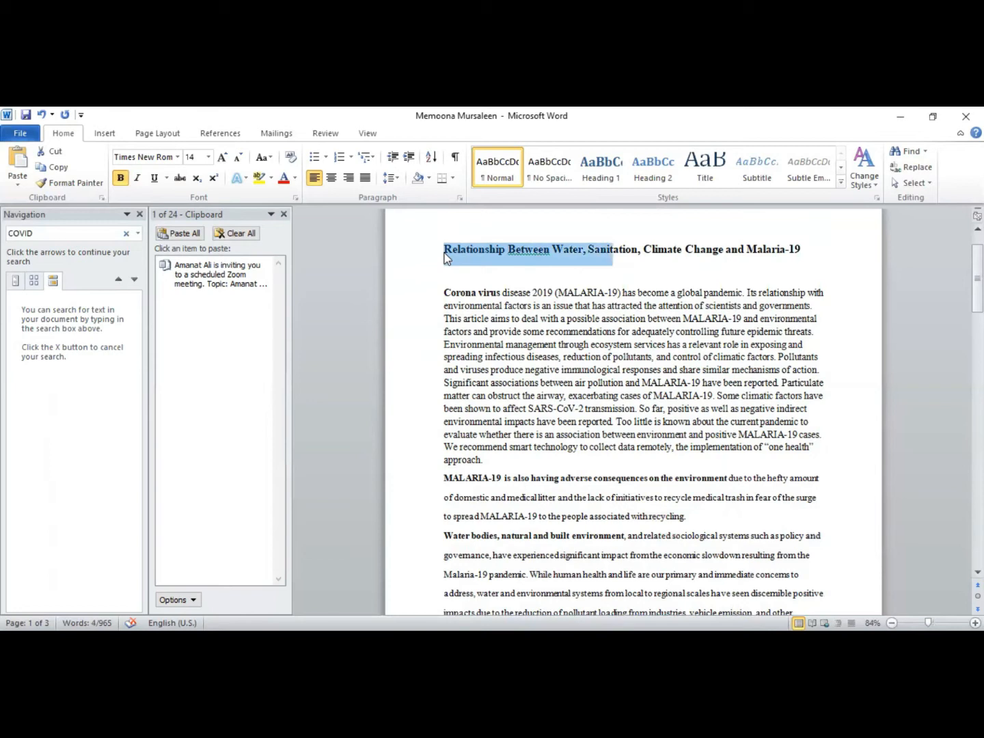
key("shift+Right")
key("shift+Right")
key("shift+Right")
key("shift+Right")
key("shift+Right")
key("shift+Right")
key("shift+Right")
key("shift+Right")
key("shift+Right")
key("shift+Right")
key("shift+Right")
key("shift+Right")
key("shift+Right")
key("shift+Right")
key("shift+Right")
key("shift+Right")
key("shift+Right")
key("shift+Right")
key("shift+Right")
key("shift+Right")
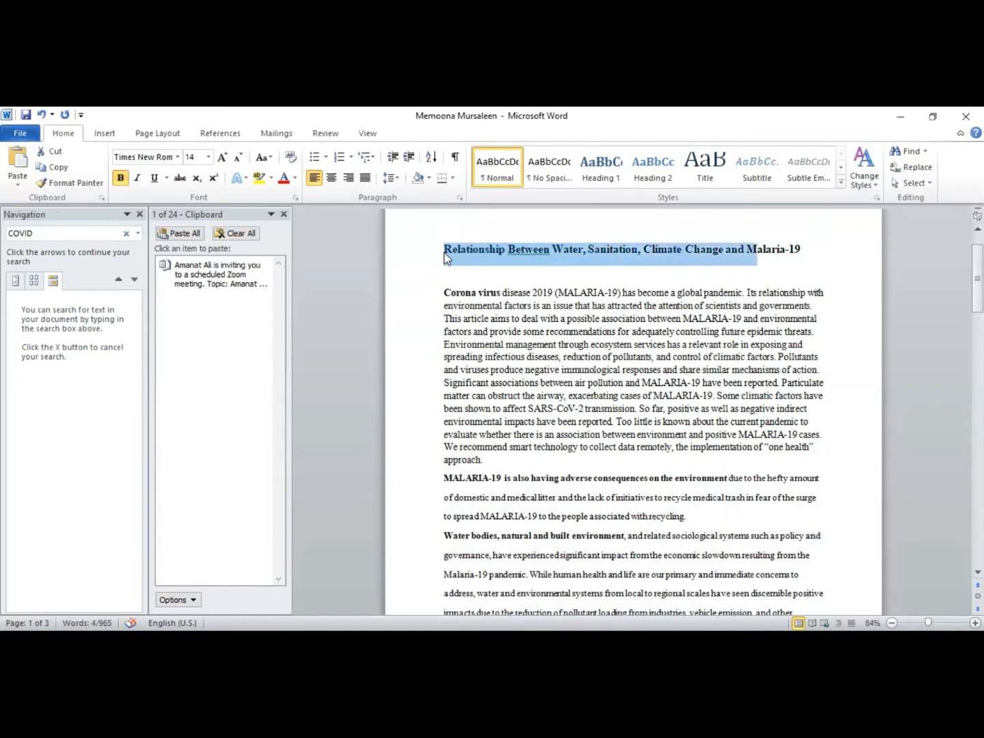
key("shift+Right")
key("shift+Right")
key("shift+Right")
key("shift+Right")
key("shift+Right")
key("shift+Right")
key("shift+Right")
key("shift+Right")
key("shift+Right")
key("shift+Right")
key("shift+Right")
key("shift+Right")
key("shift+Right")
key("shift+Right")
key("shift+Right")
key("shift+Right")
key("shift+Right")
key("shift+Right")
key("shift+Right")
key("shift+Right")
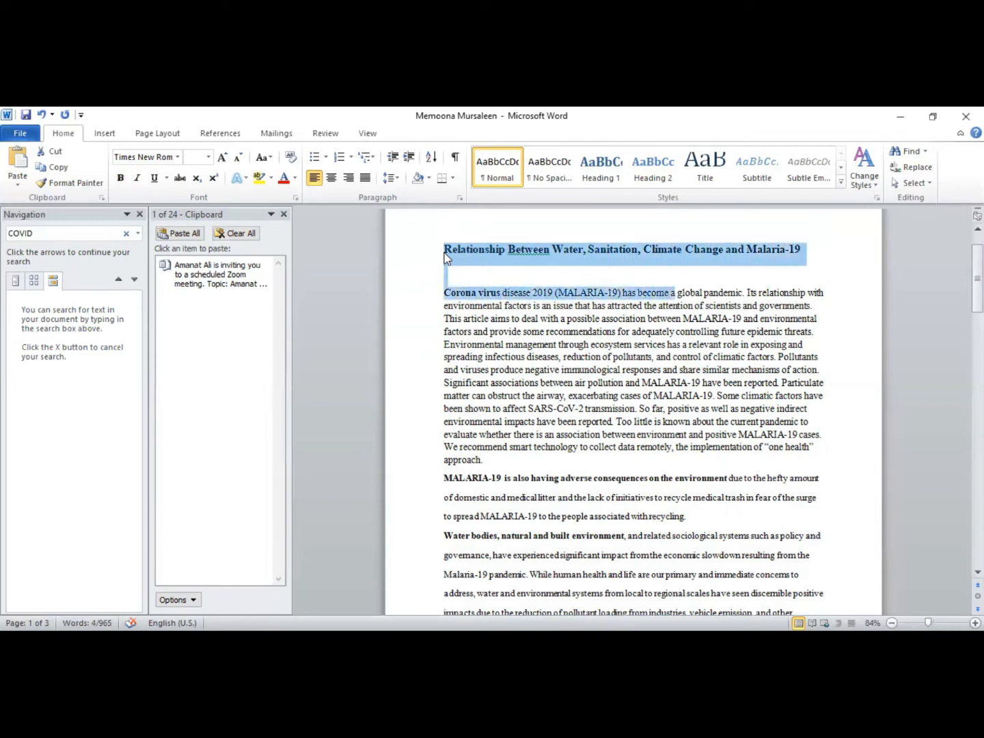
key("shift+Right")
key("shift+Right")
key("shift+Right")
key("shift+Right")
key("shift+Right")
key("shift+Right")
key("shift+Right")
key("shift+Right")
key("shift+Right")
key("shift+Right")
key("shift+Right")
key("shift+Right")
key("shift+Right")
key("shift+Right")
key("shift+Right")
key("shift+Right")
key("shift+Right")
key("shift+Right")
key("shift+Right")
key("shift+Right")
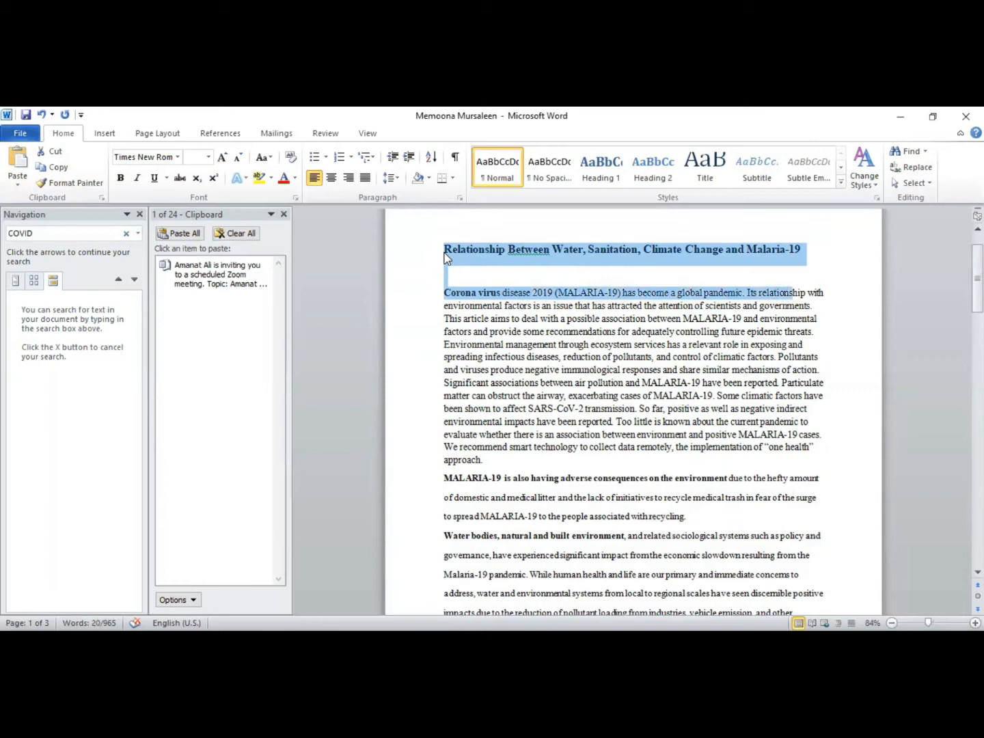
View the available text selection options, close them without choosing one, and clear the current selection
left_click(929, 183)
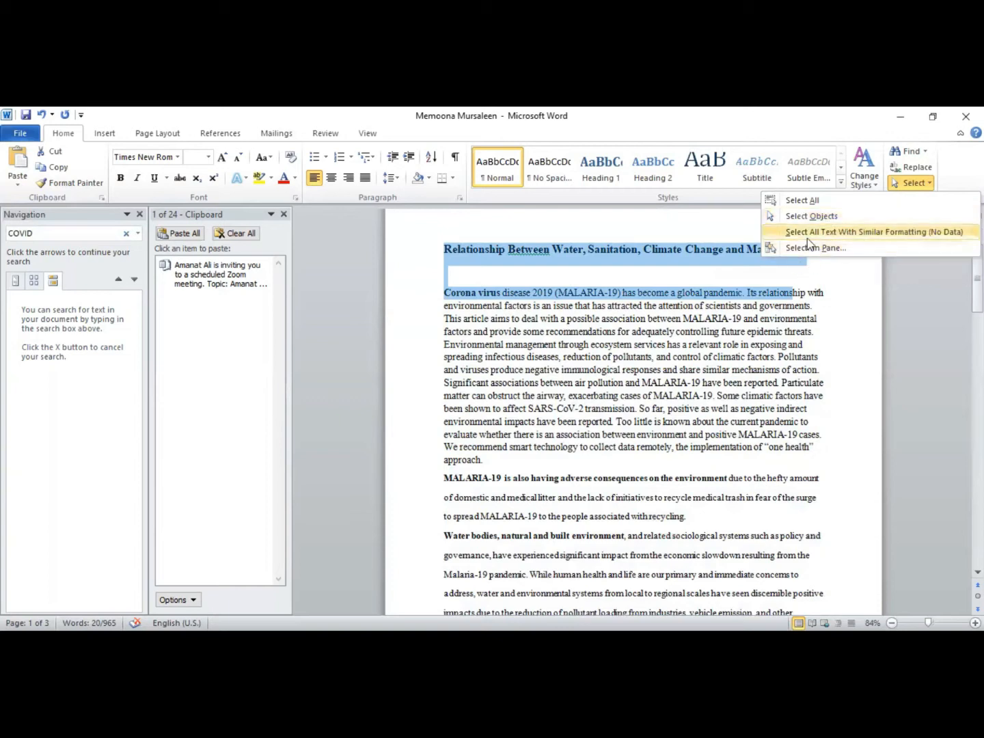
left_click(686, 233)
left_click(618, 224)
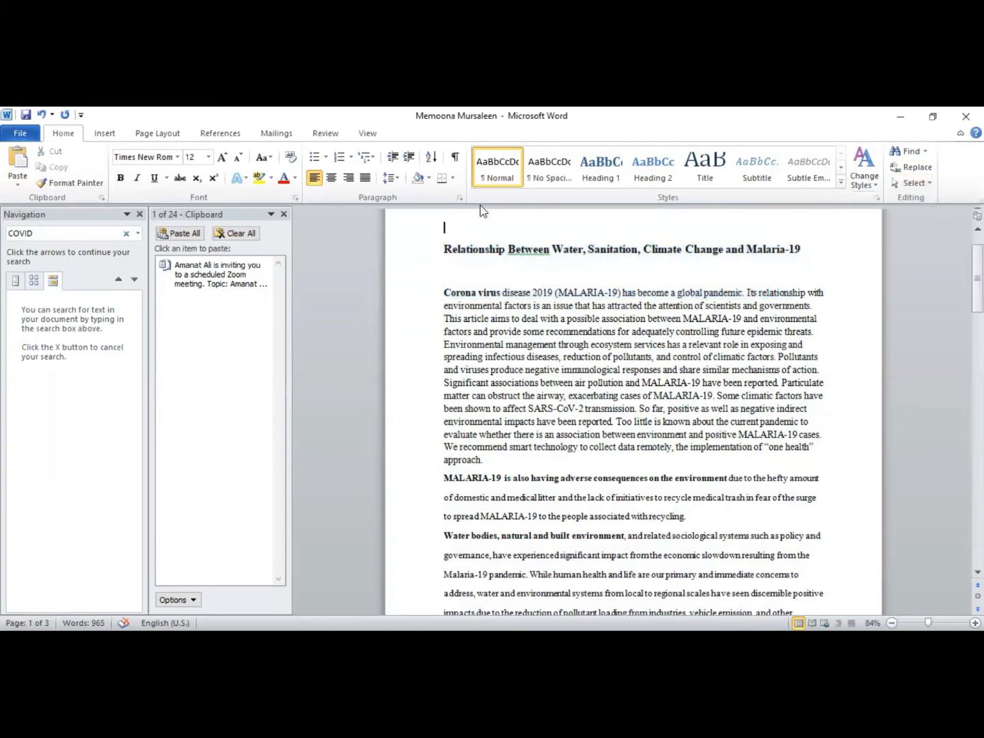
Insert the Alphabet header into the document with COVID as the document title
left_click(104, 133)
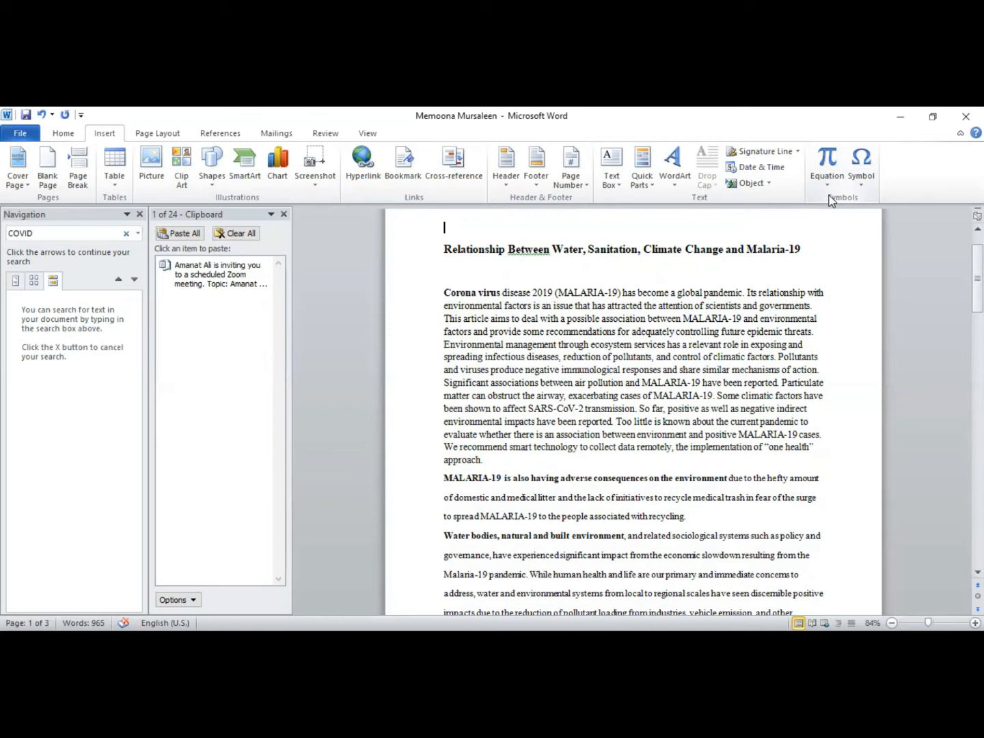
left_click(516, 173)
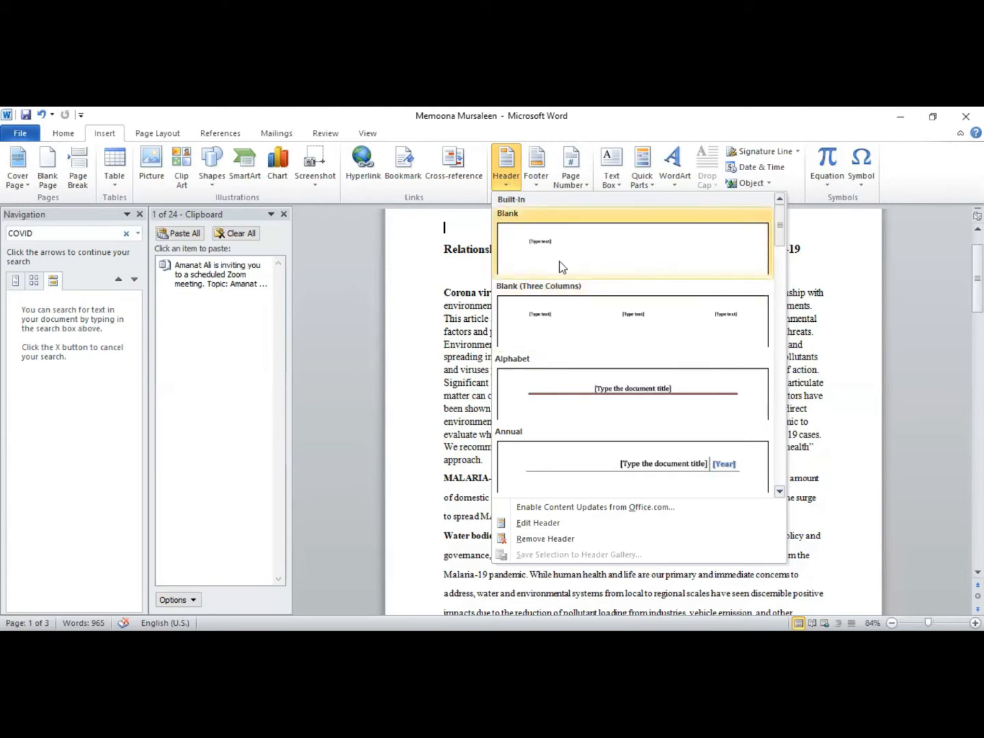
left_click(573, 395)
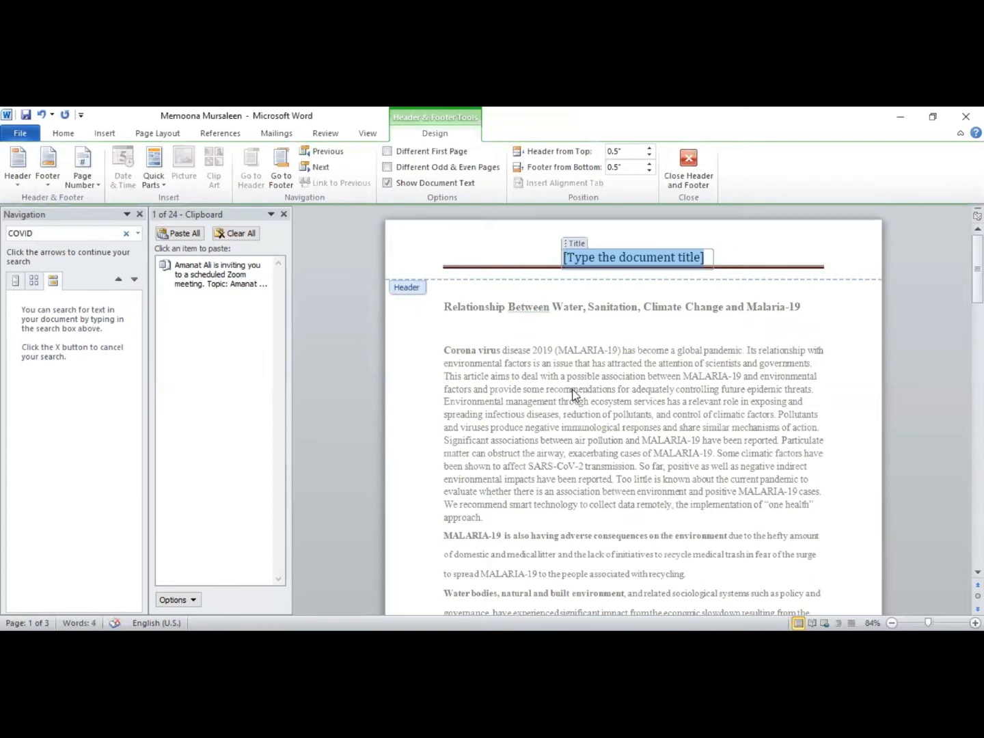
key("Delete")
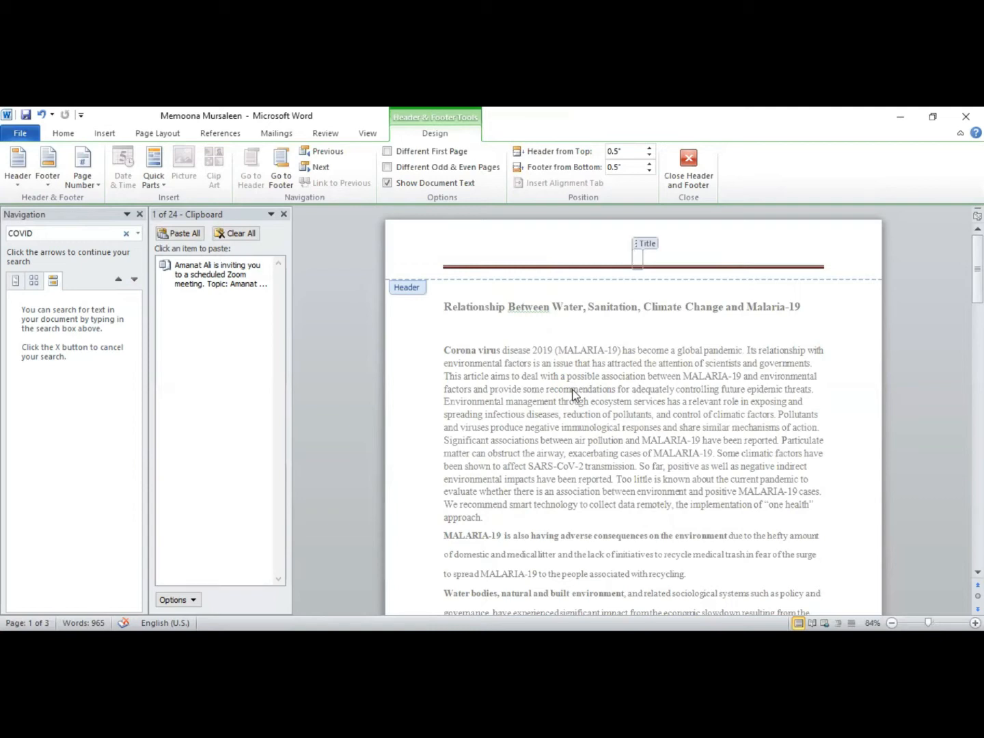
type("COVID")
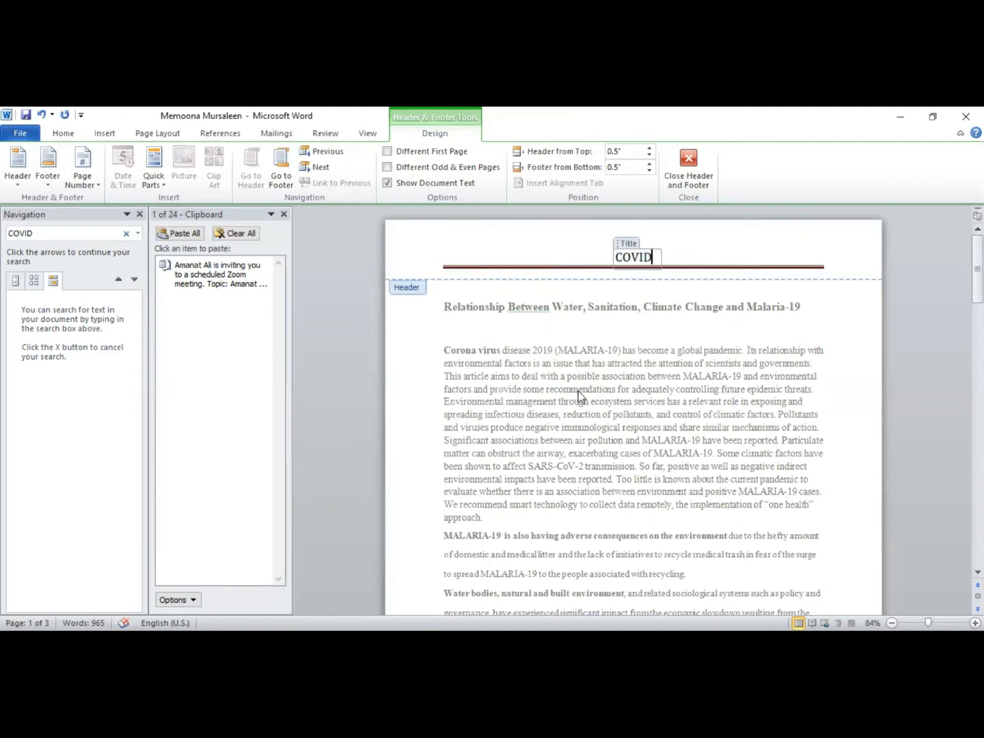
left_click(699, 271)
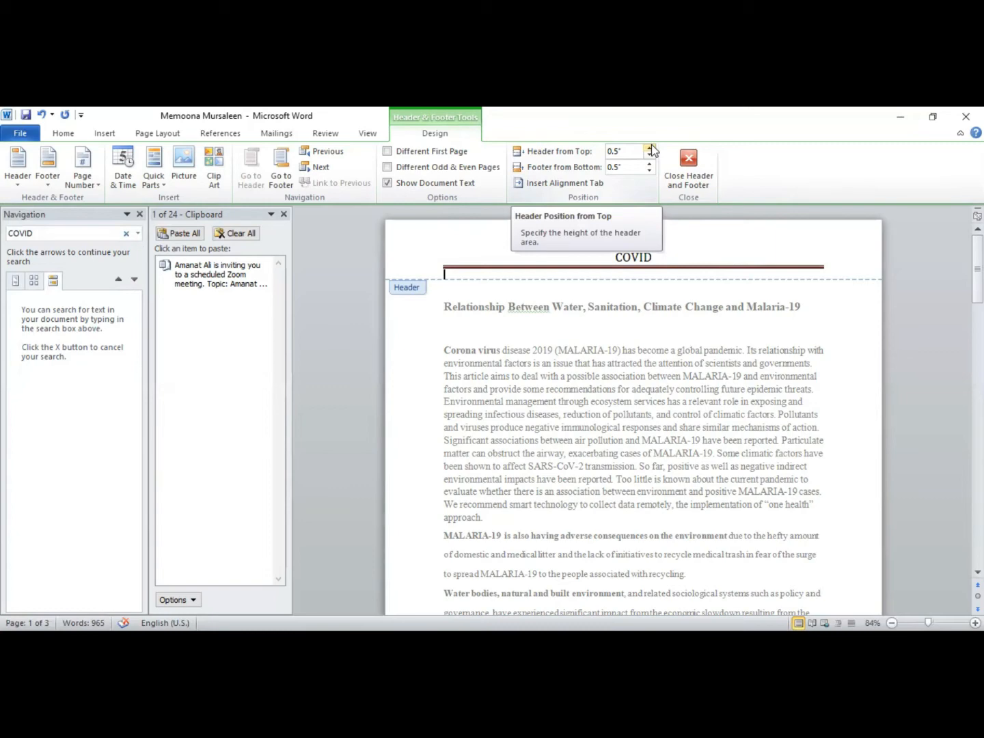
left_click_drag(977, 269, 977, 340)
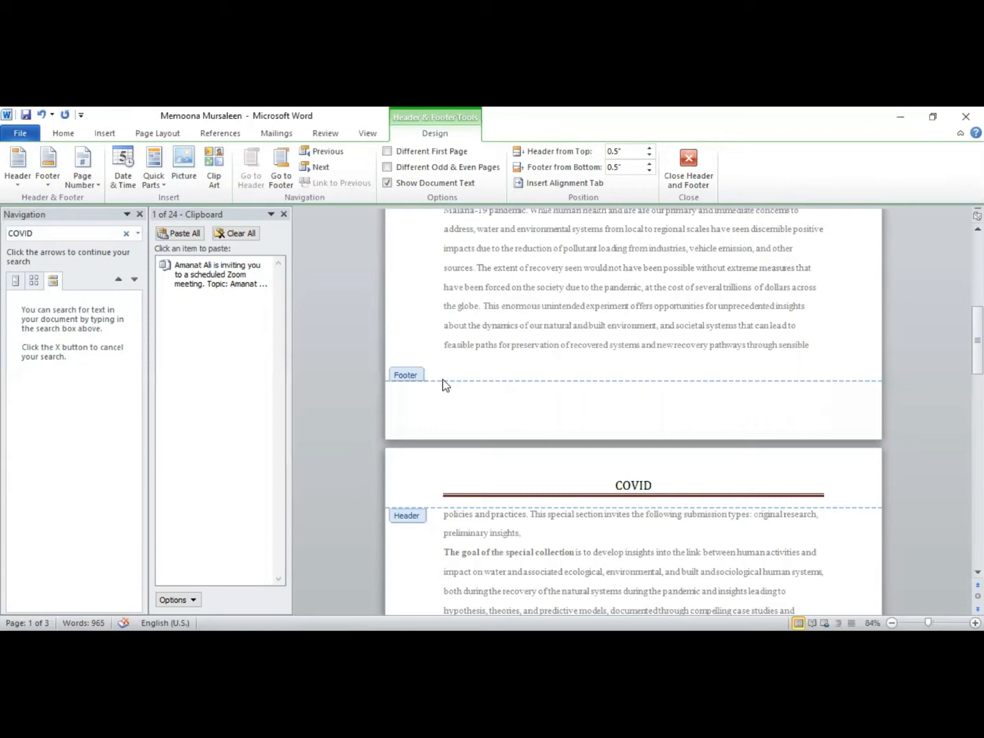
Exit header and footer editing and select the word "sensible" at the end of the first page's text
key("Escape")
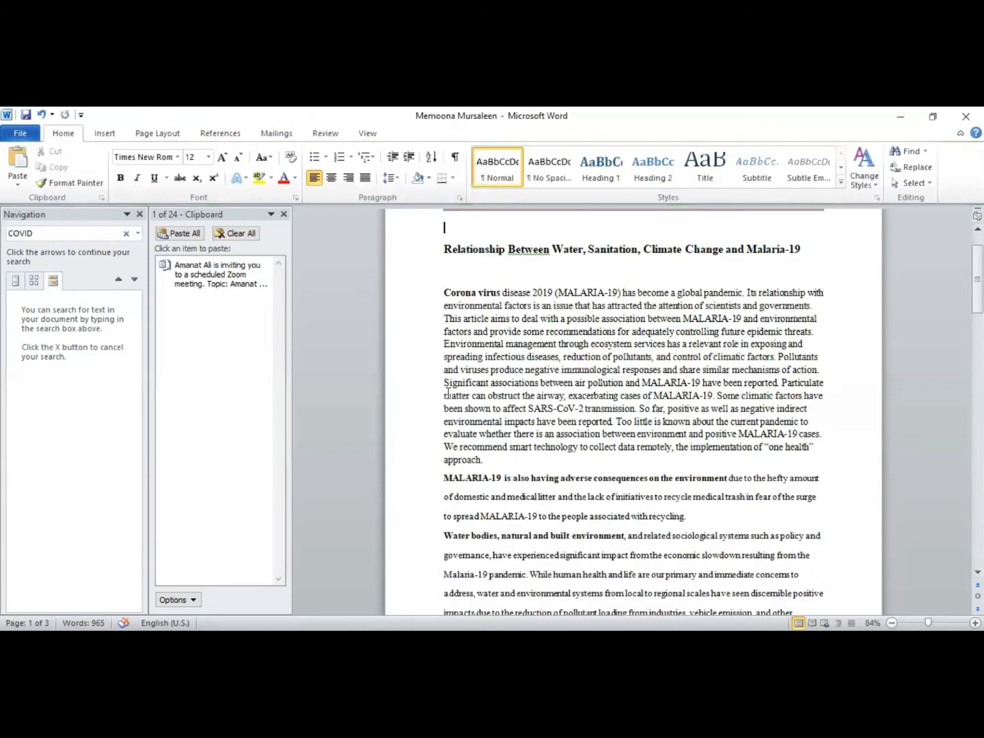
scroll(724, 445, "down", 8)
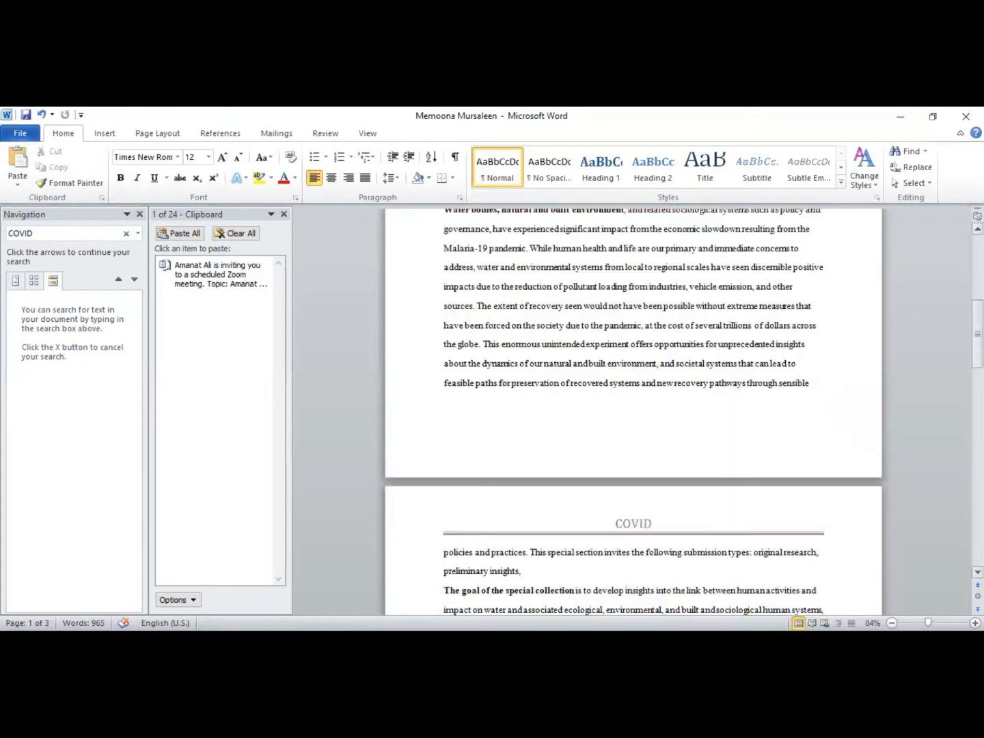
left_click(628, 441)
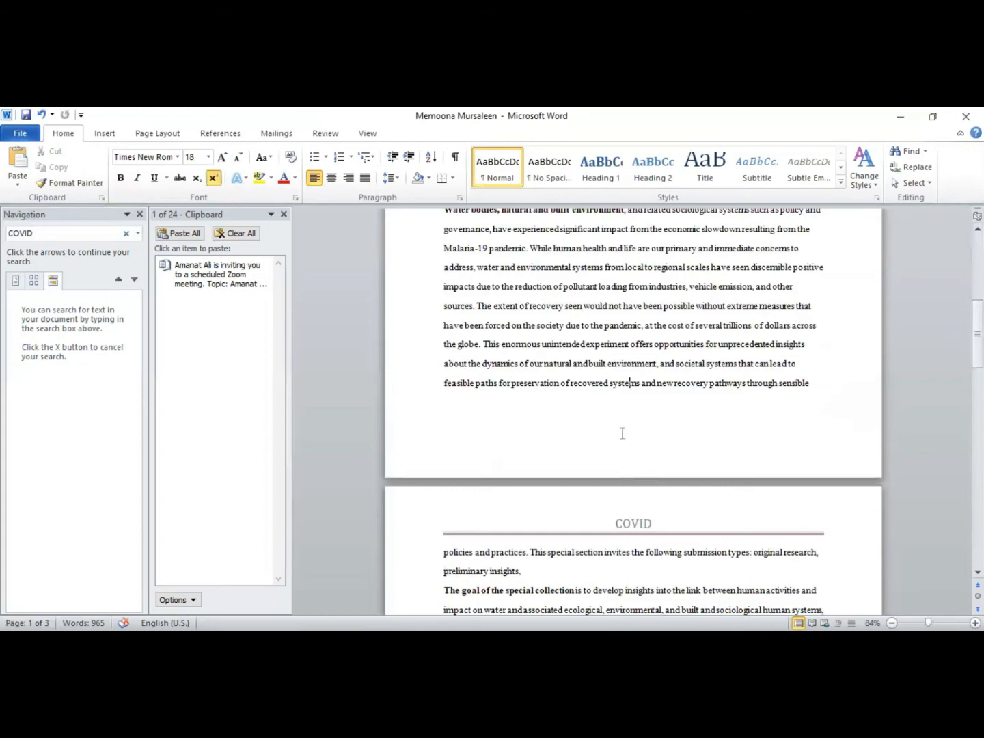
double_click(623, 434)
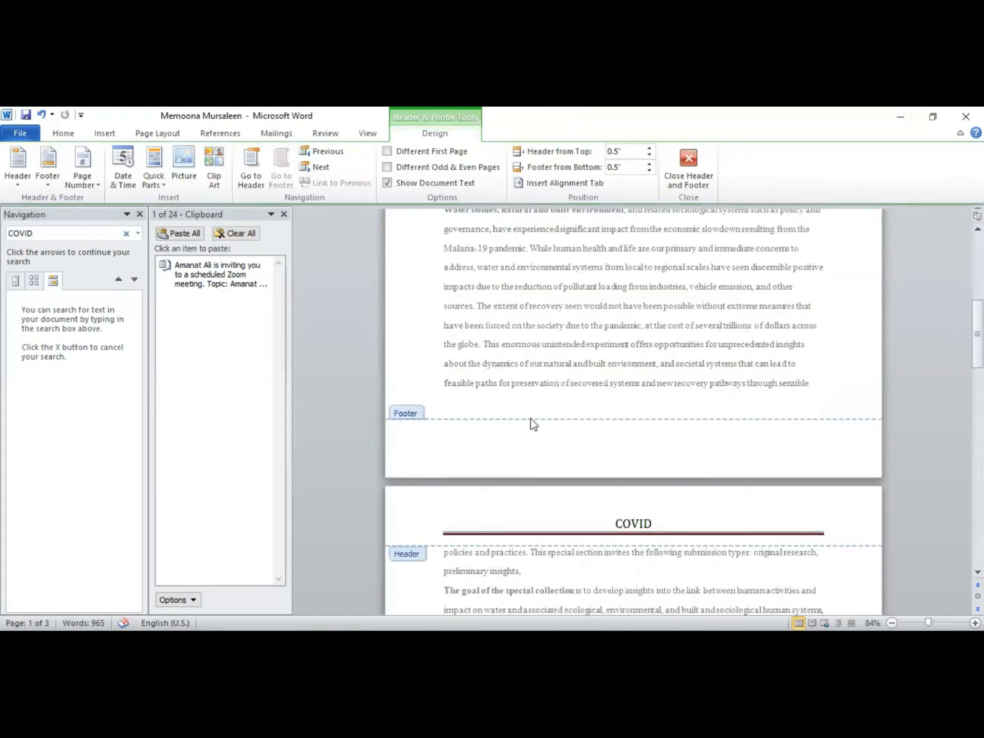
right_click(457, 446)
left_click(422, 432)
double_click(410, 417)
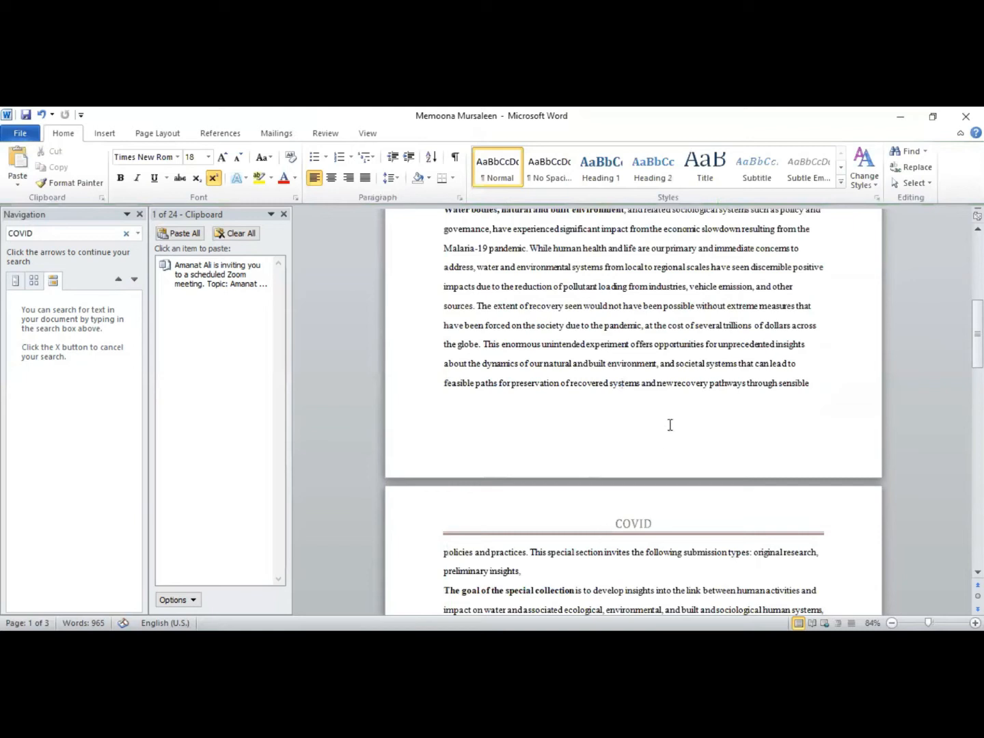
double_click(827, 397)
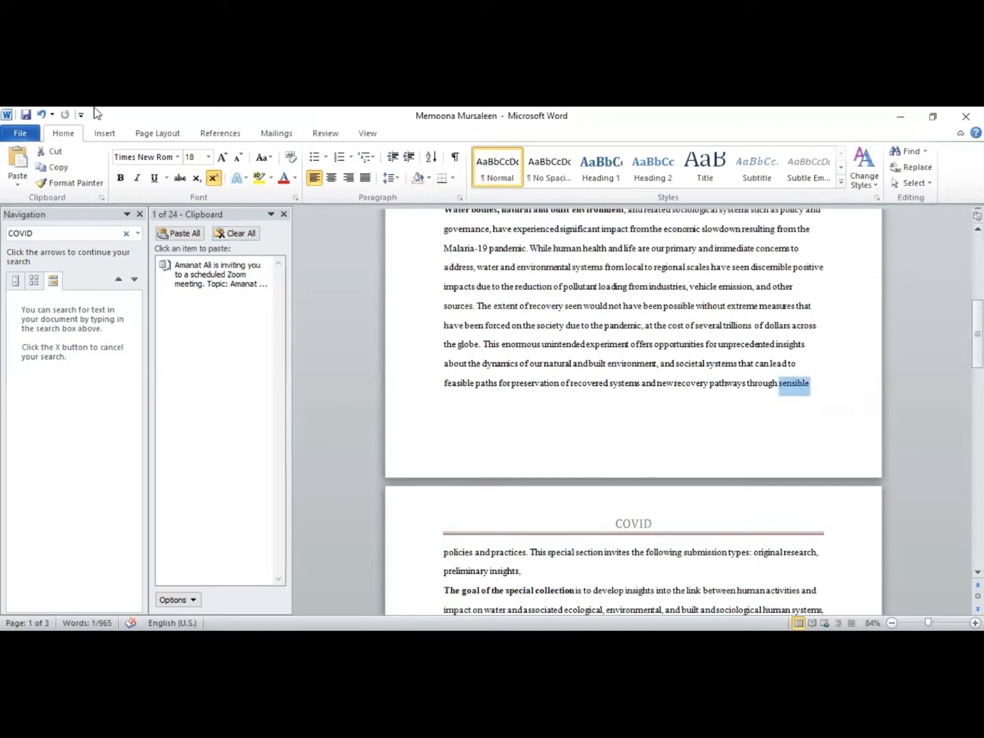
Insert the Alphabet footer and replace its placeholder text with Assignment
left_click(104, 133)
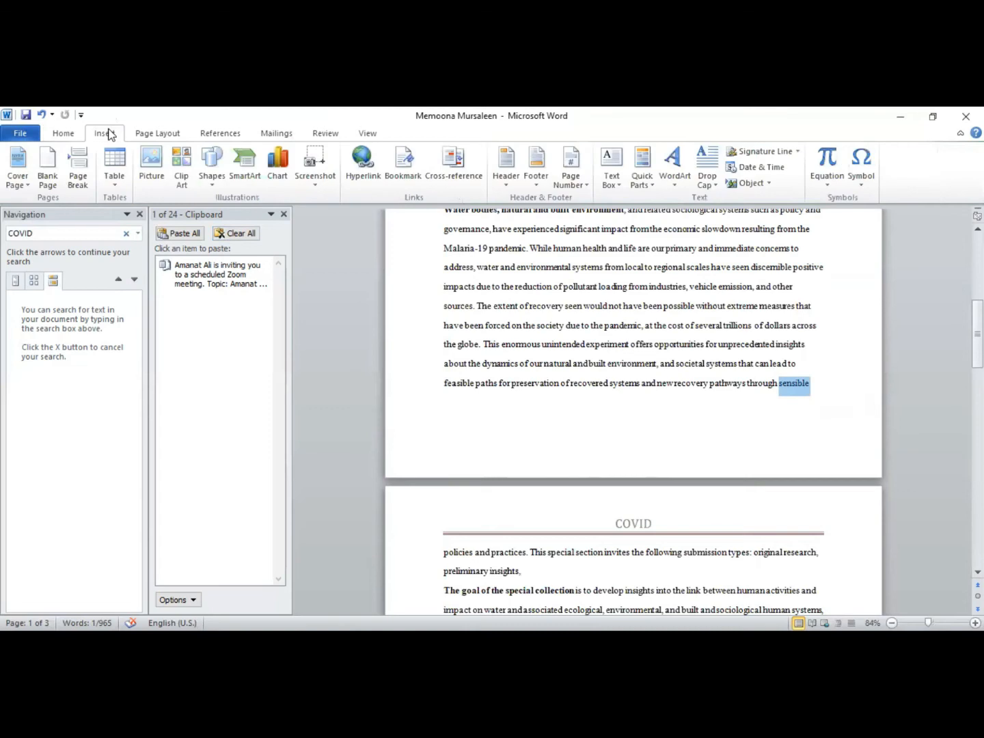
left_click(544, 159)
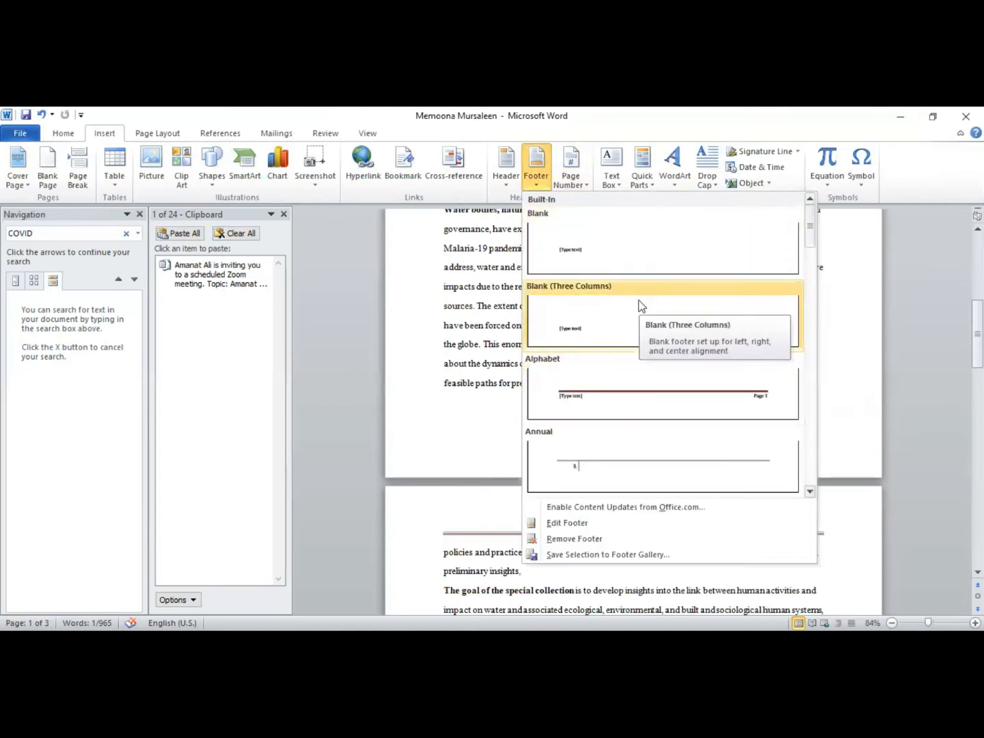
left_click(584, 394)
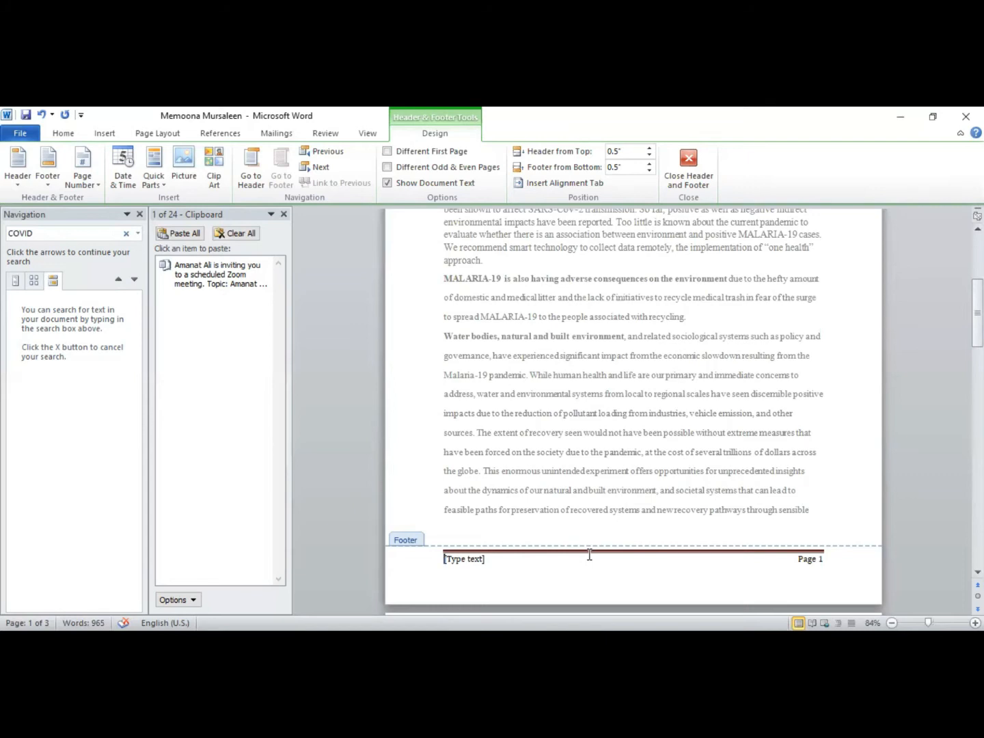
type("A")
key("BackSpace")
left_click(472, 559)
key("Delete")
type("Assignment")
Format the whole footer line as 16-point, underlined, bold text in standard red
left_click_drag(823, 560, 441, 558)
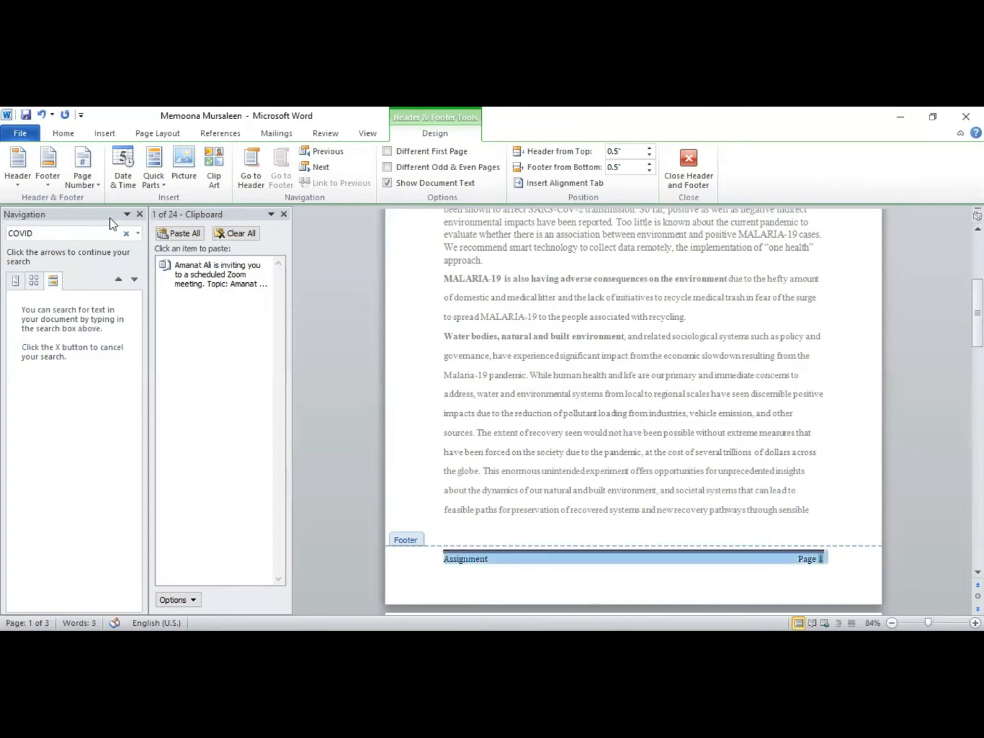
left_click(63, 133)
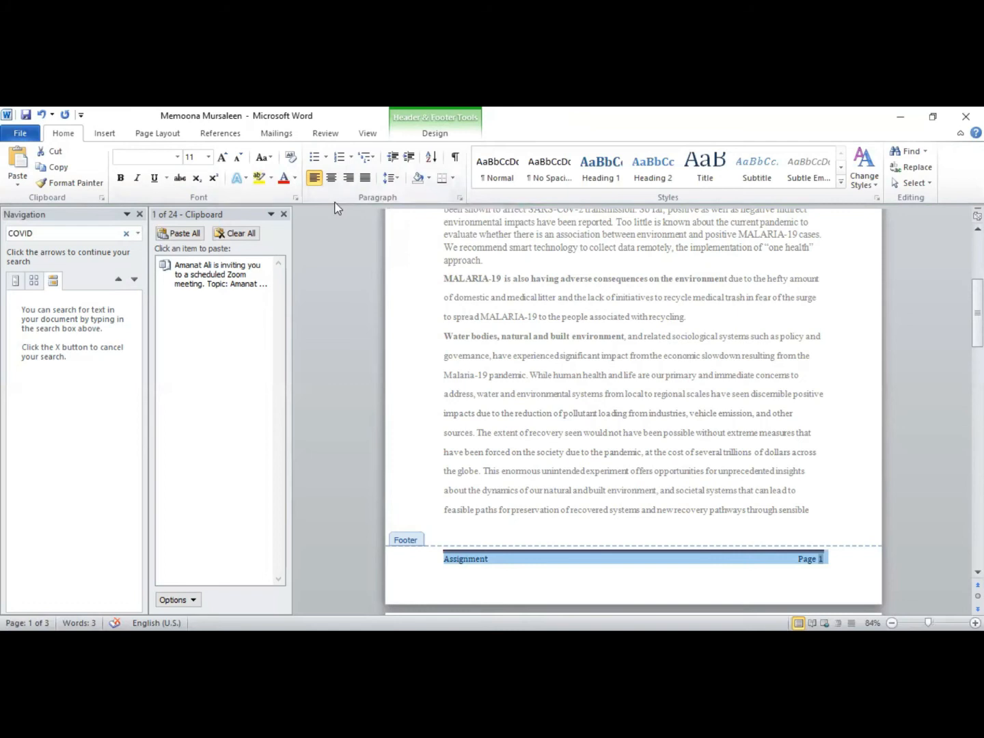
left_click(208, 158)
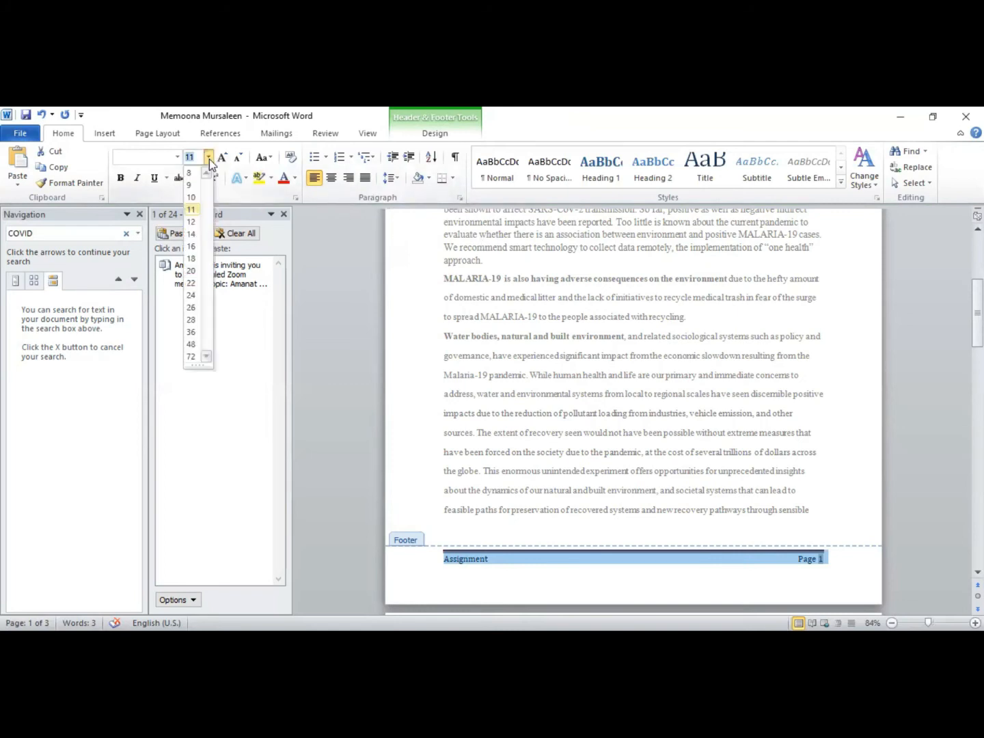
left_click(193, 247)
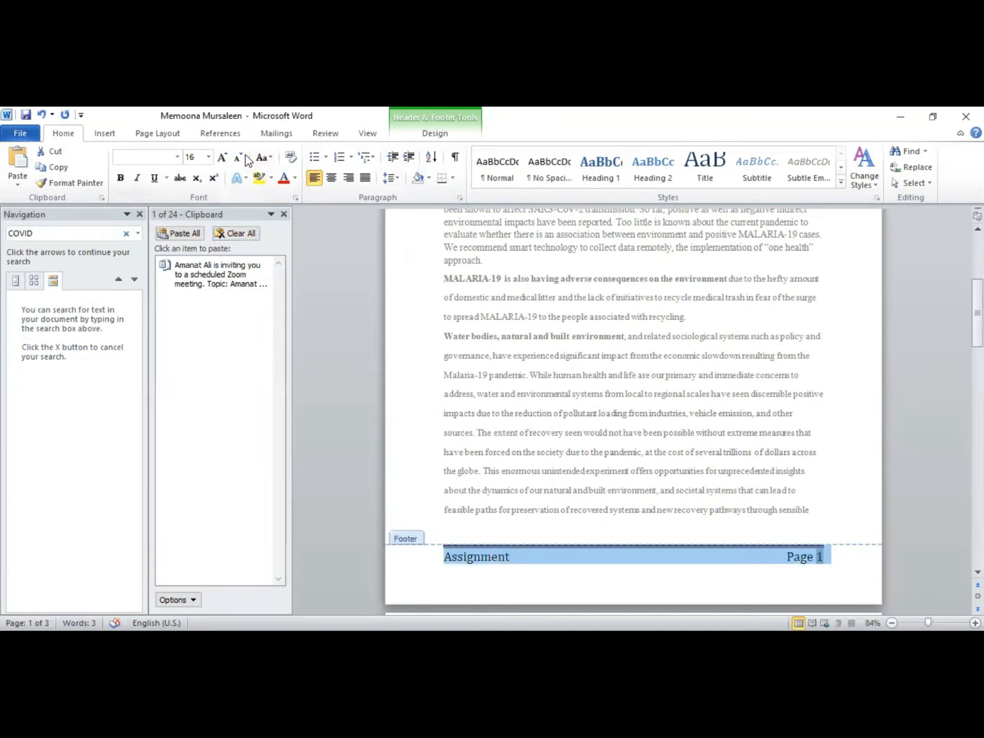
left_click(155, 180)
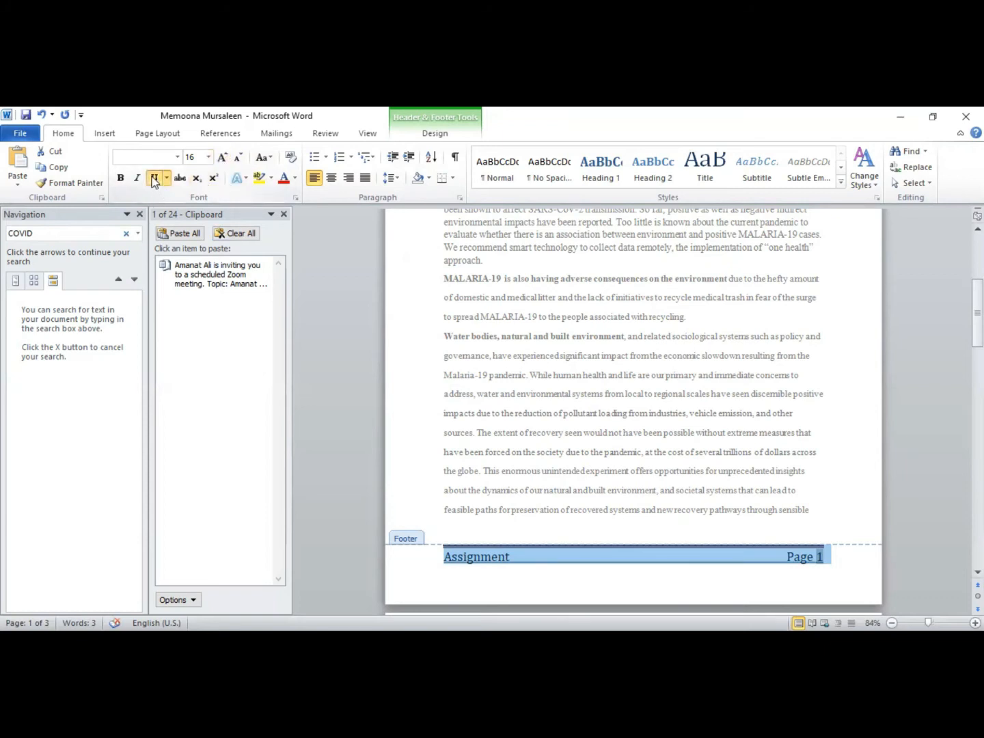
left_click(119, 178)
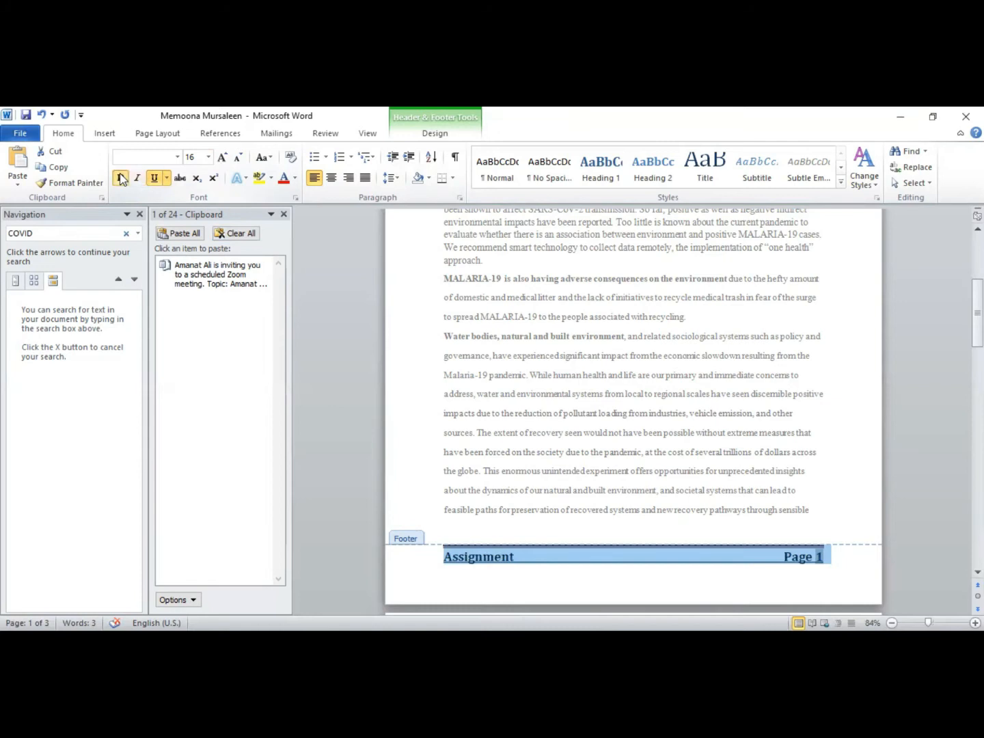
left_click(294, 179)
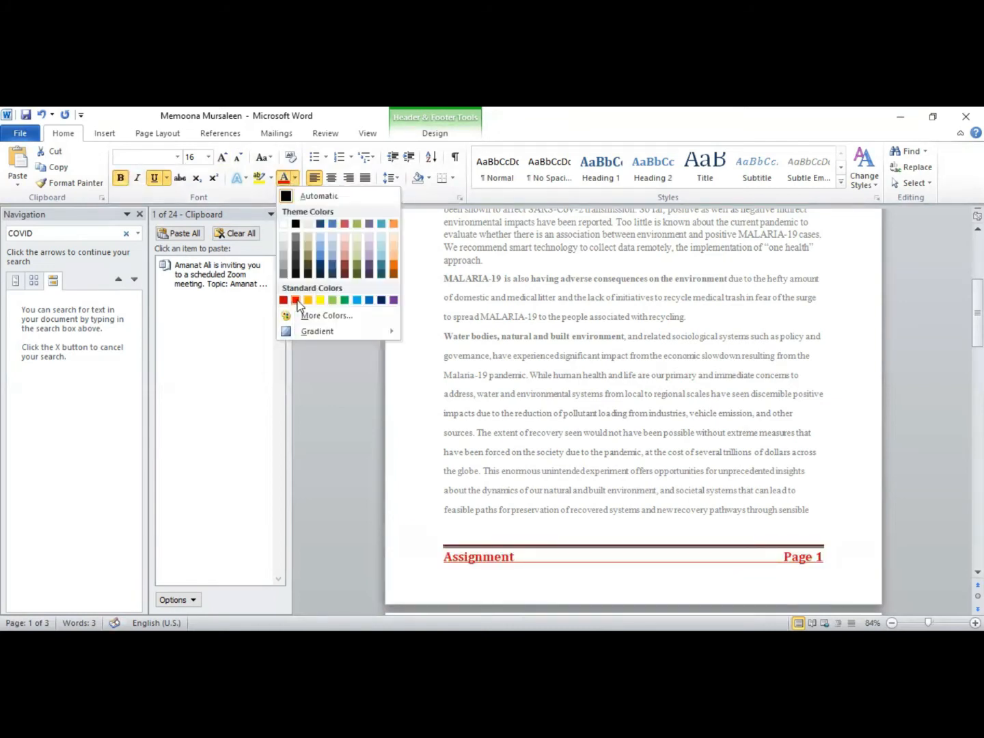
left_click(297, 301)
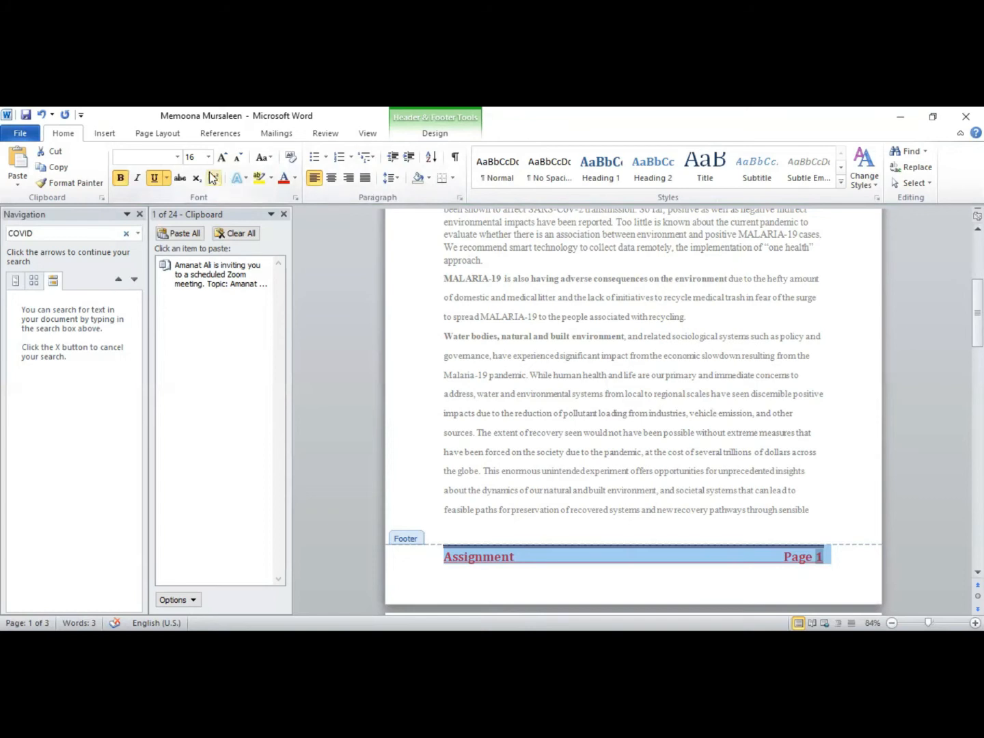
Replace the footer with the centered Plain Number 2 page number at the bottom of the page and exit footer editing
left_click(110, 134)
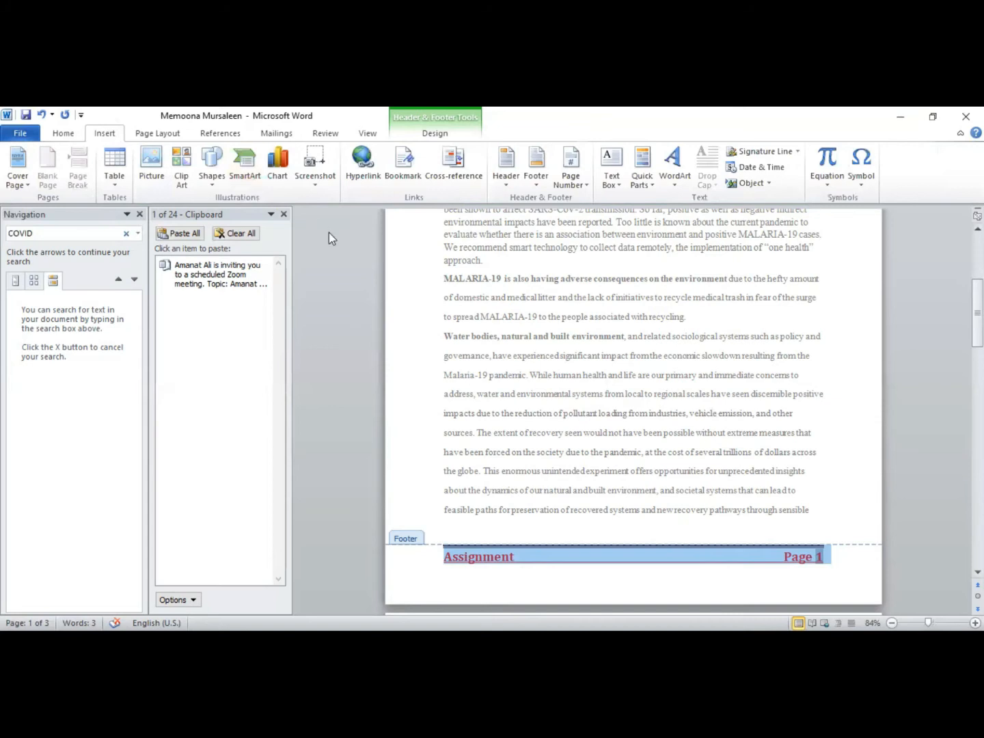
left_click(587, 189)
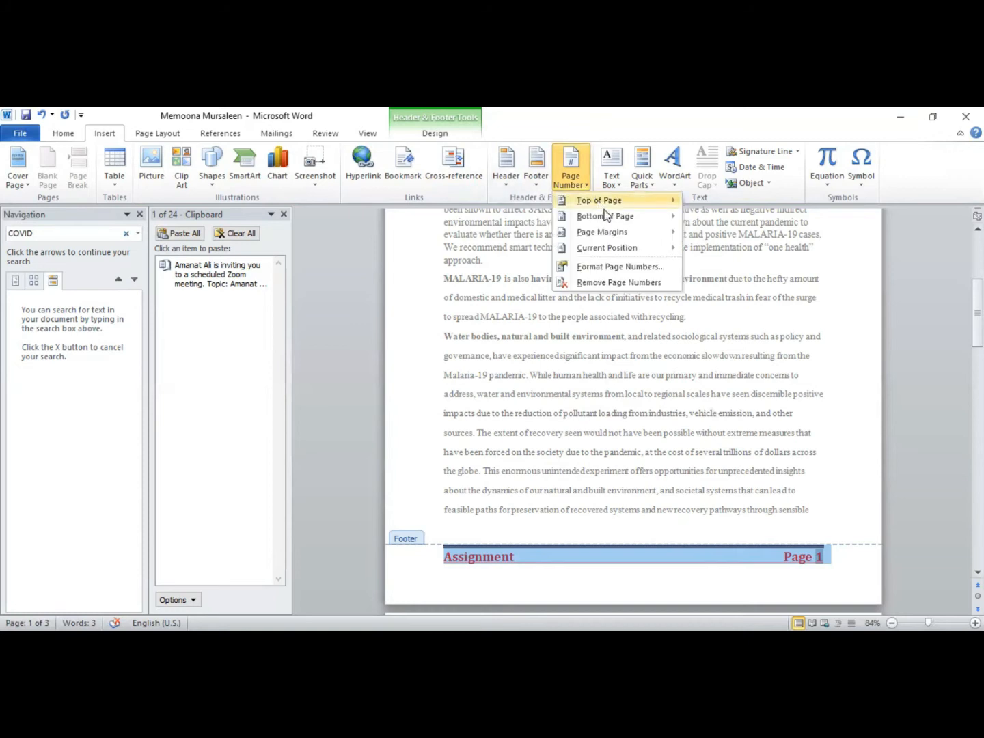
mouse_move(607, 214)
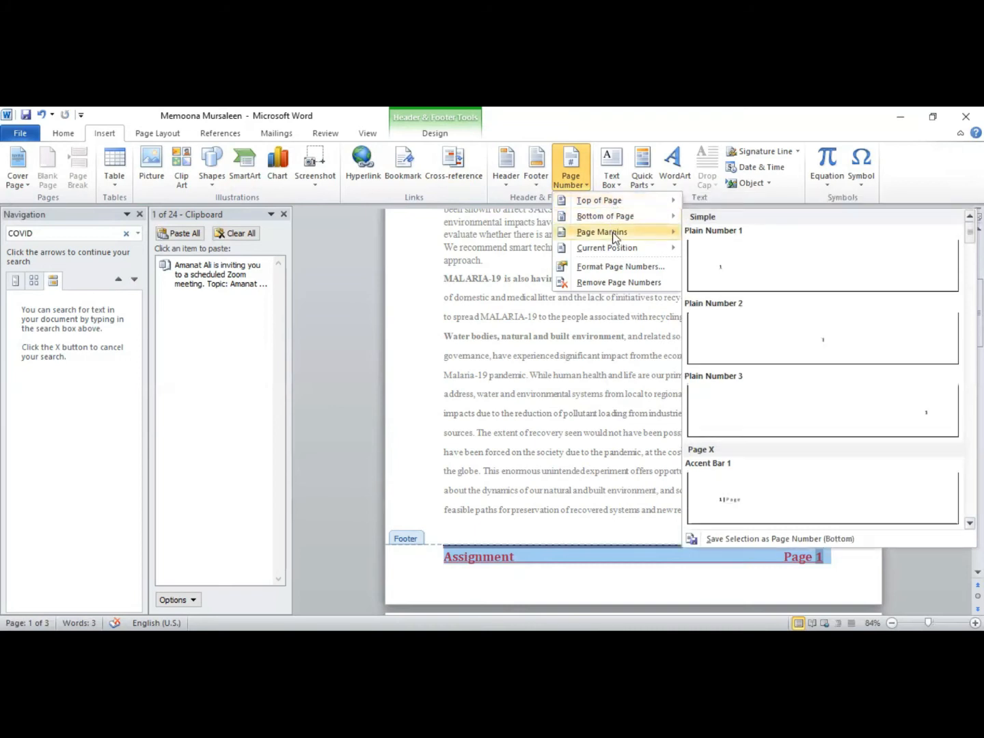
mouse_move(614, 237)
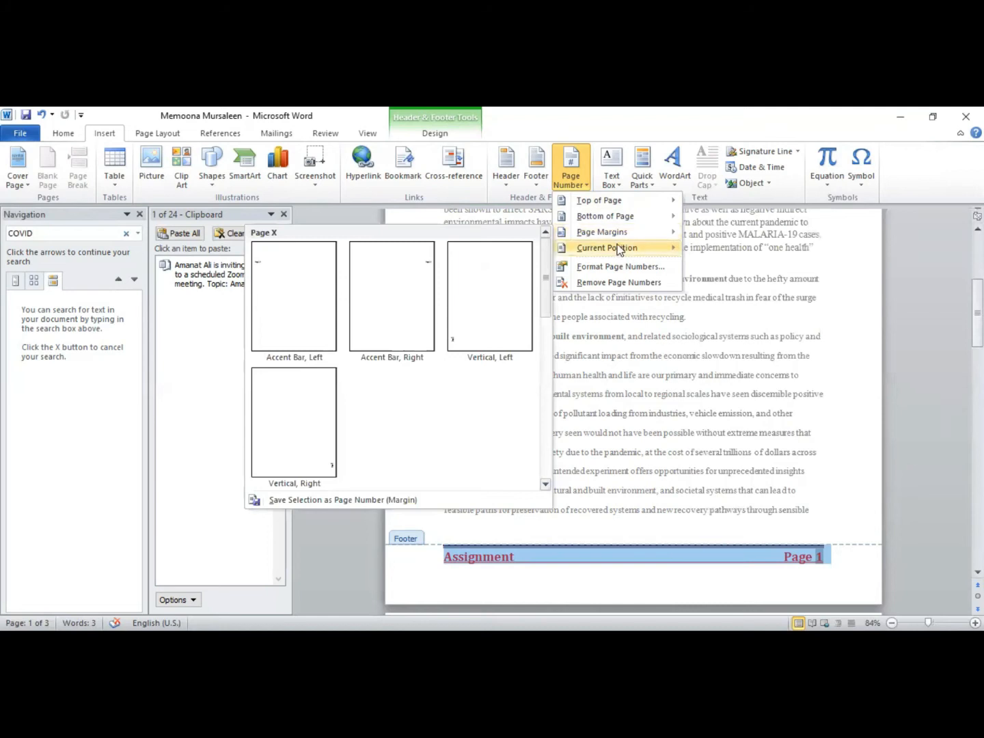
mouse_move(646, 218)
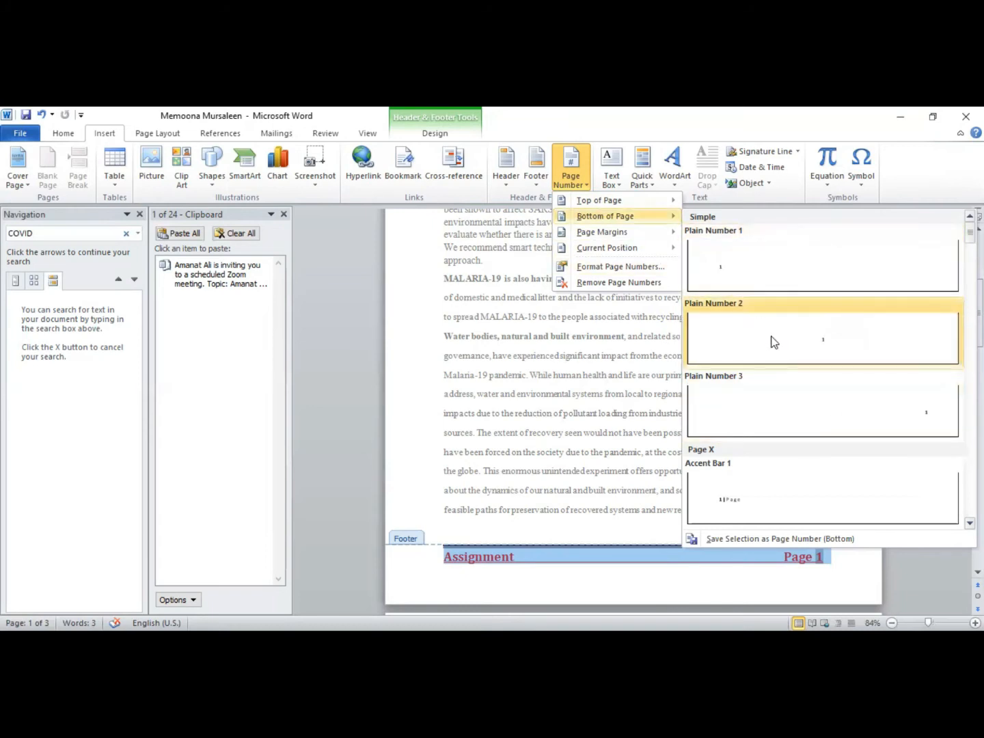
left_click(808, 330)
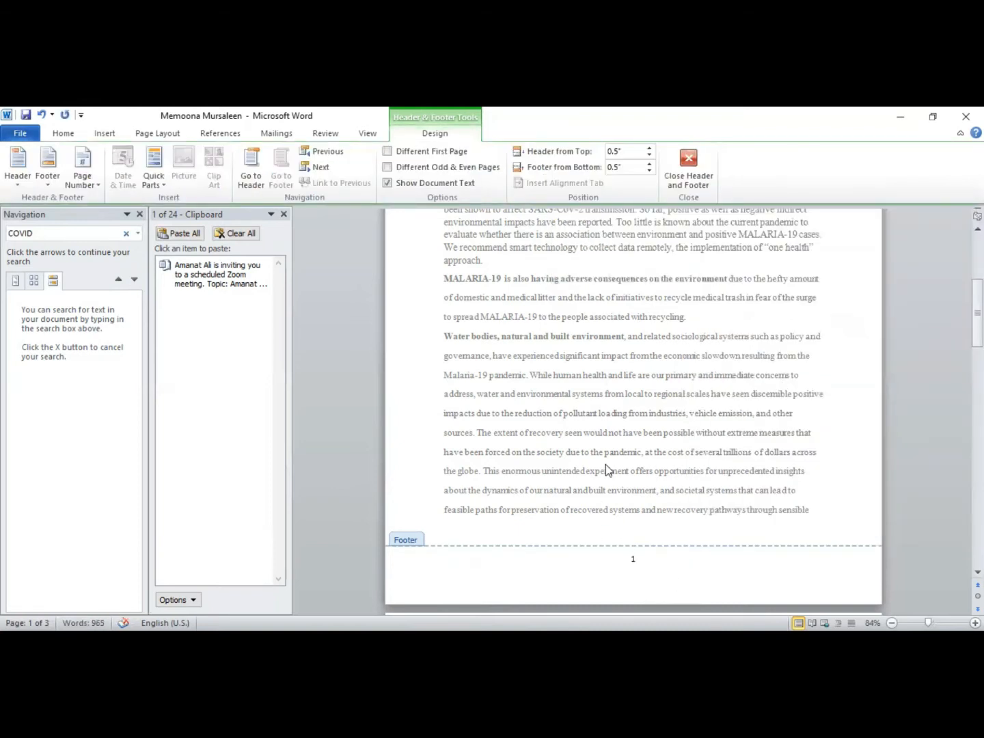
left_click(690, 163)
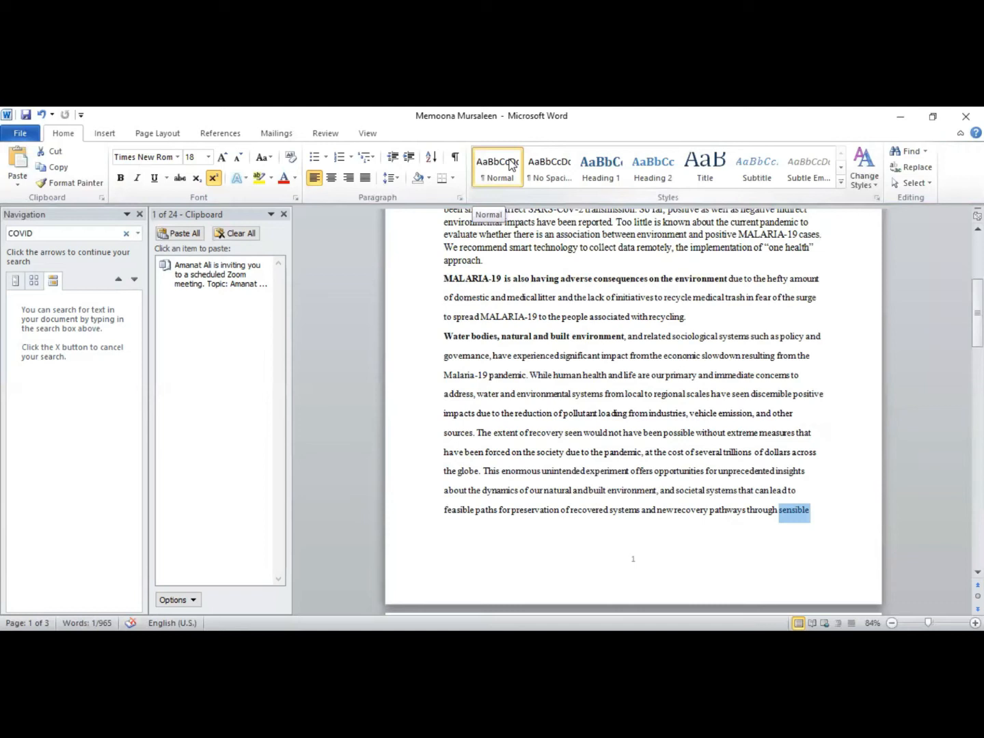
Link the selected word "sensible" to the existing Desktop file ms word tags.docx with a hyperlink
left_click(109, 135)
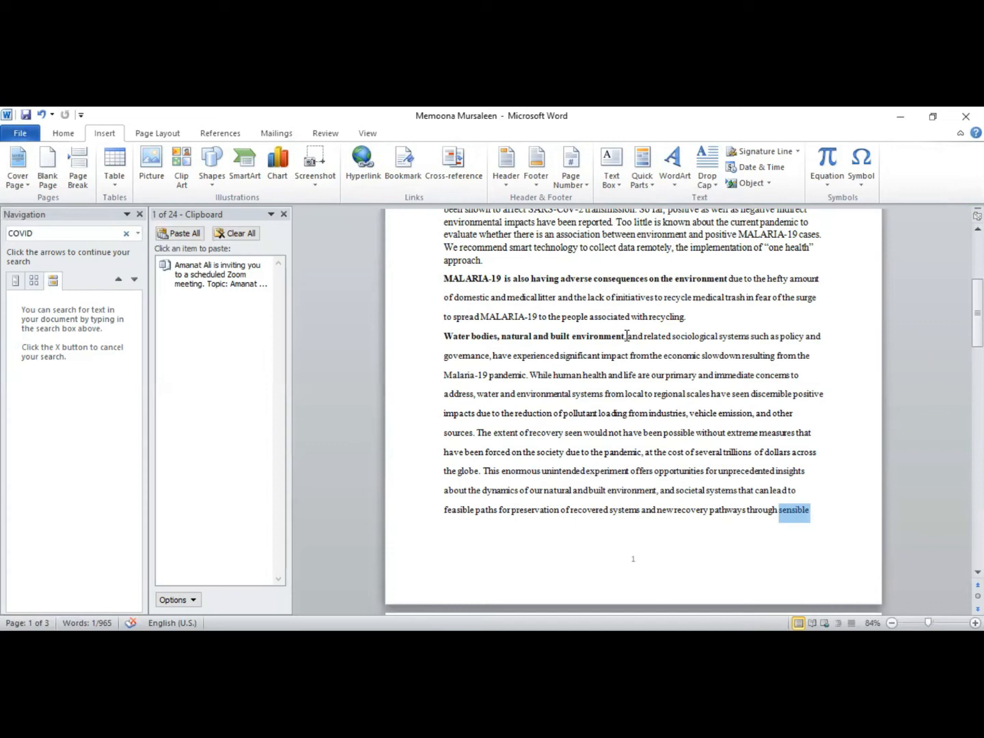
left_click(362, 168)
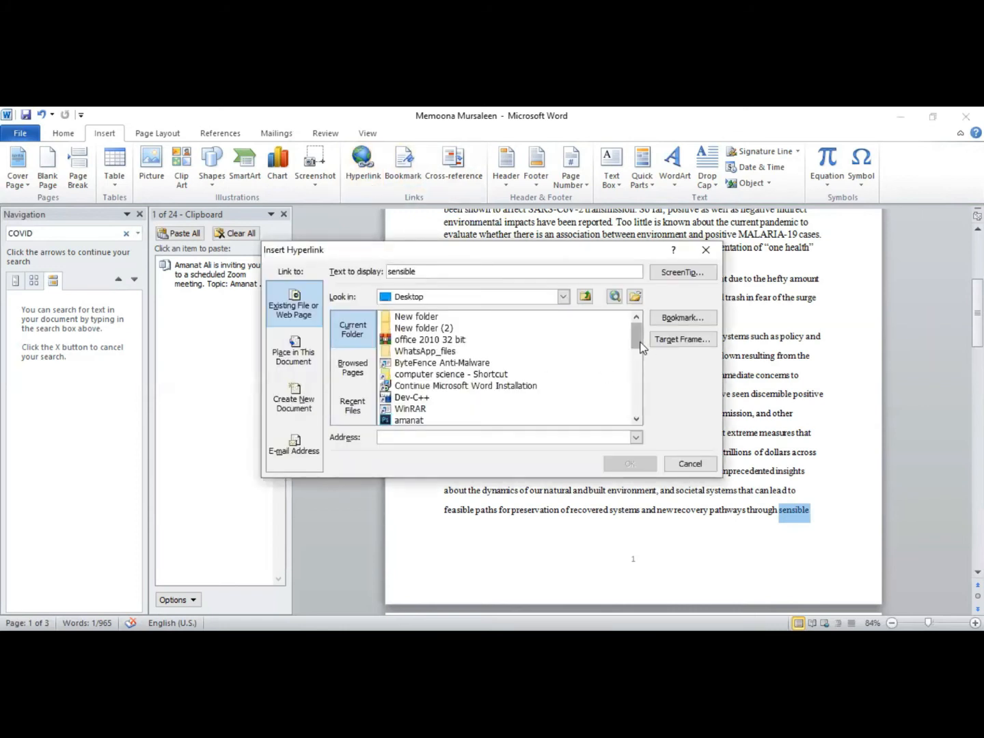
left_click_drag(642, 348, 641, 375)
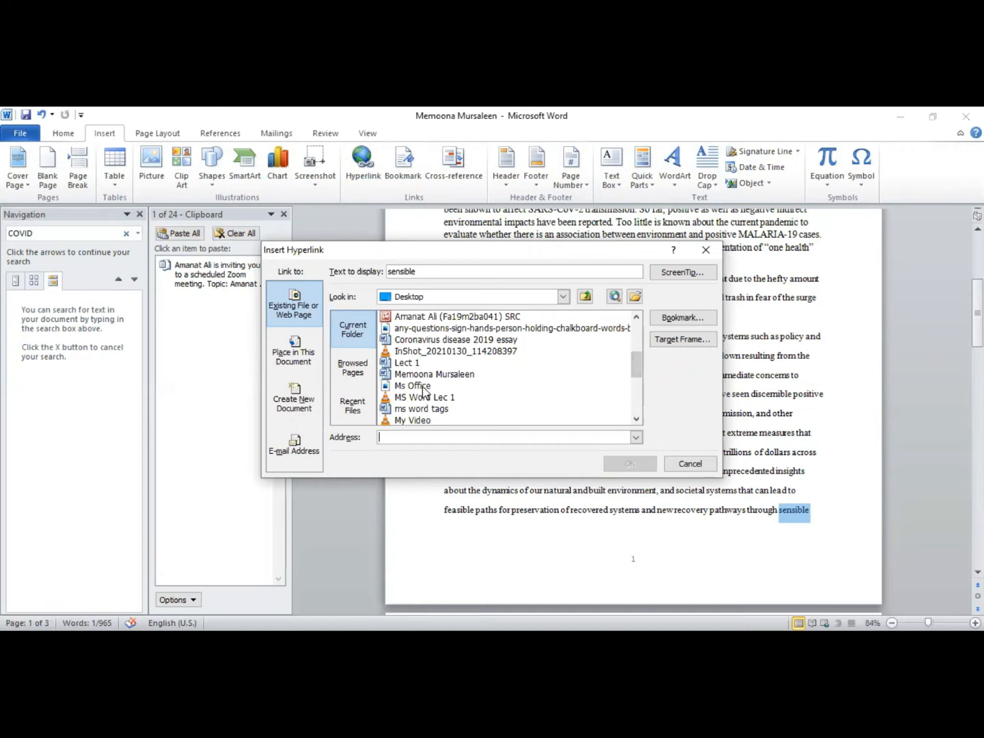
left_click_drag(636, 368, 637, 378)
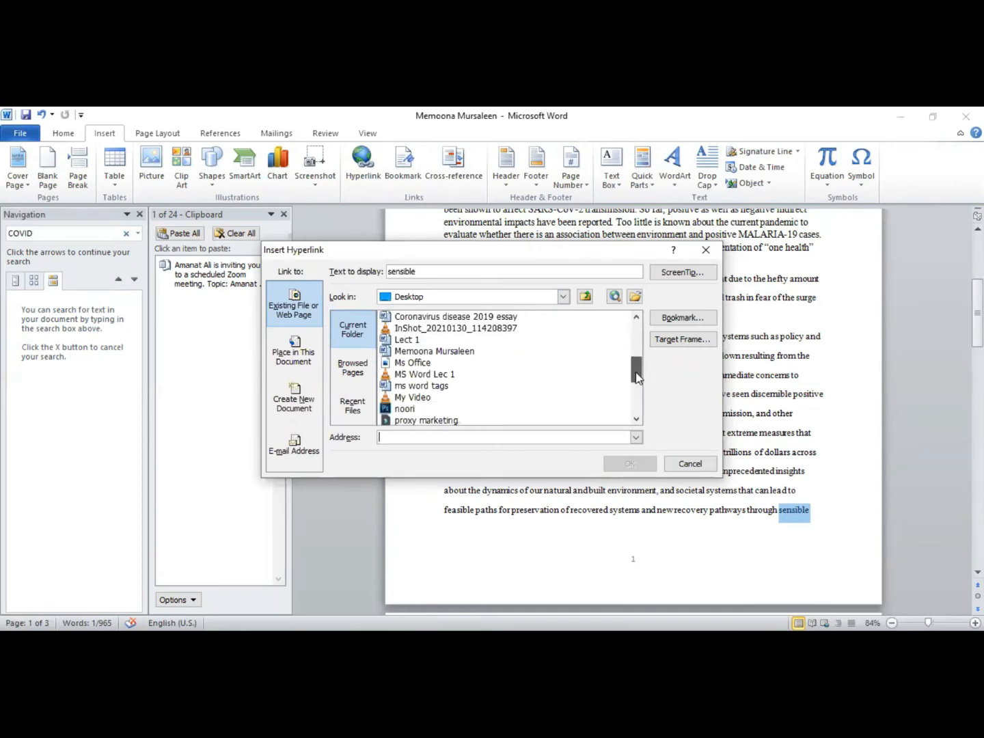
left_click(445, 387)
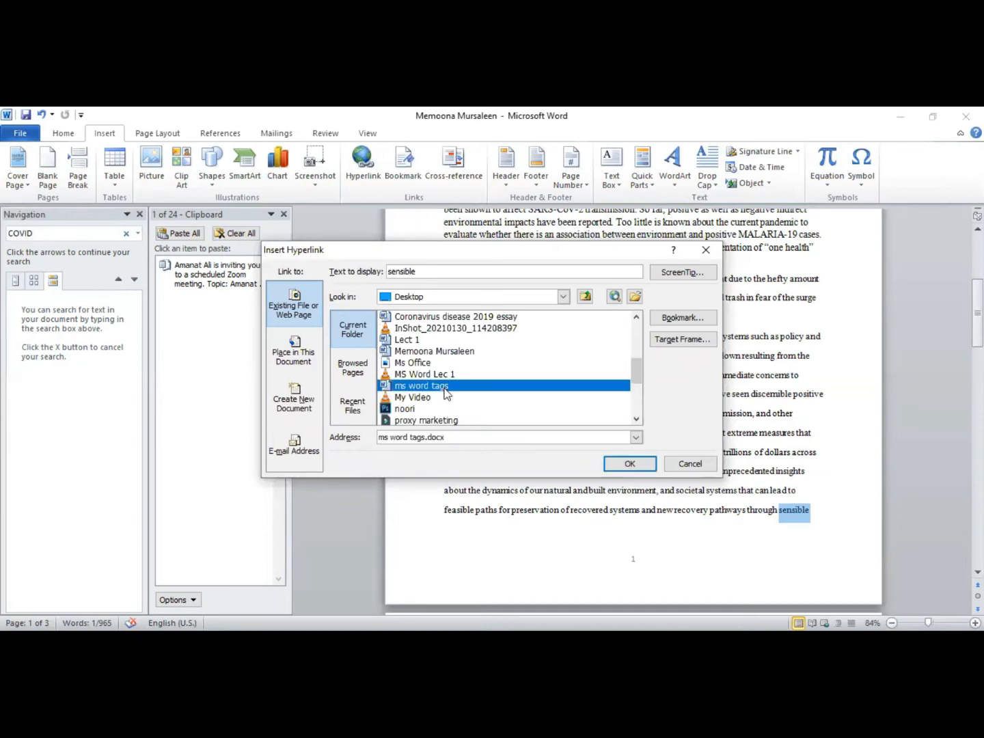
left_click(631, 464)
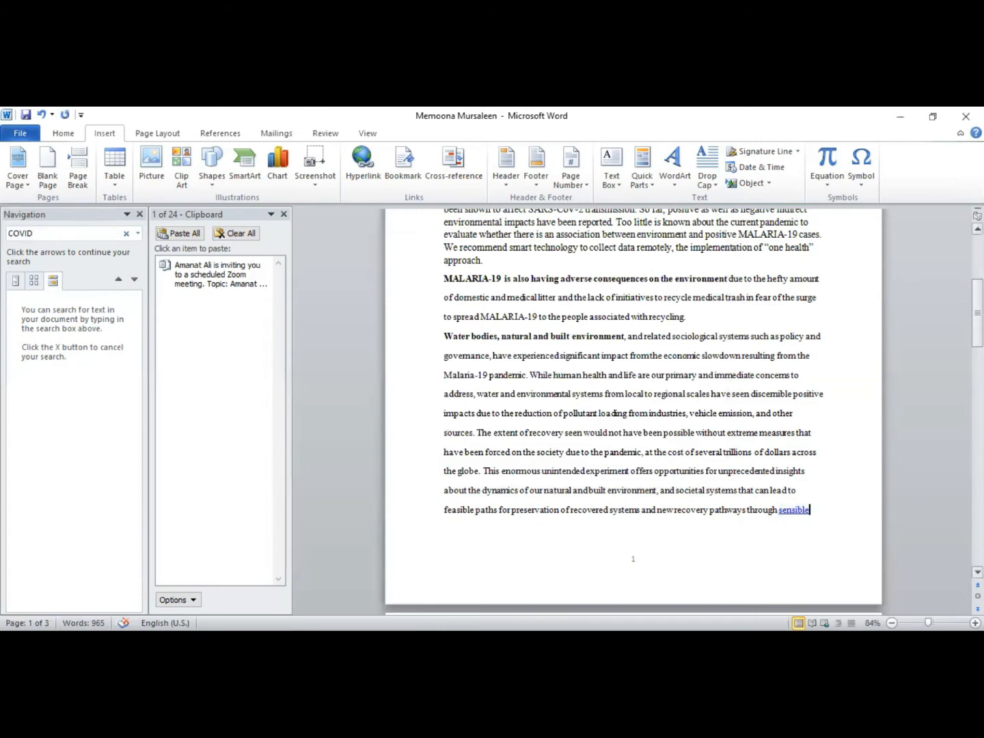
View the bookmark options with the cursor after the linked word "sensible" and close them without adding a bookmark
scroll(772, 526, "up", 5)
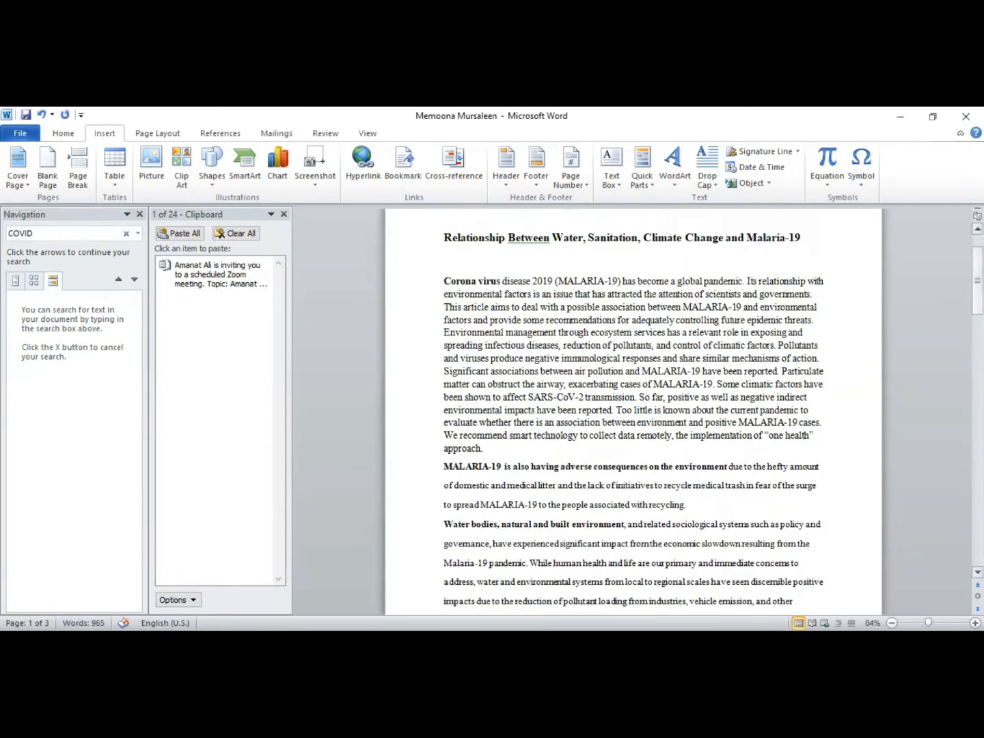
left_click_drag(977, 283, 978, 347)
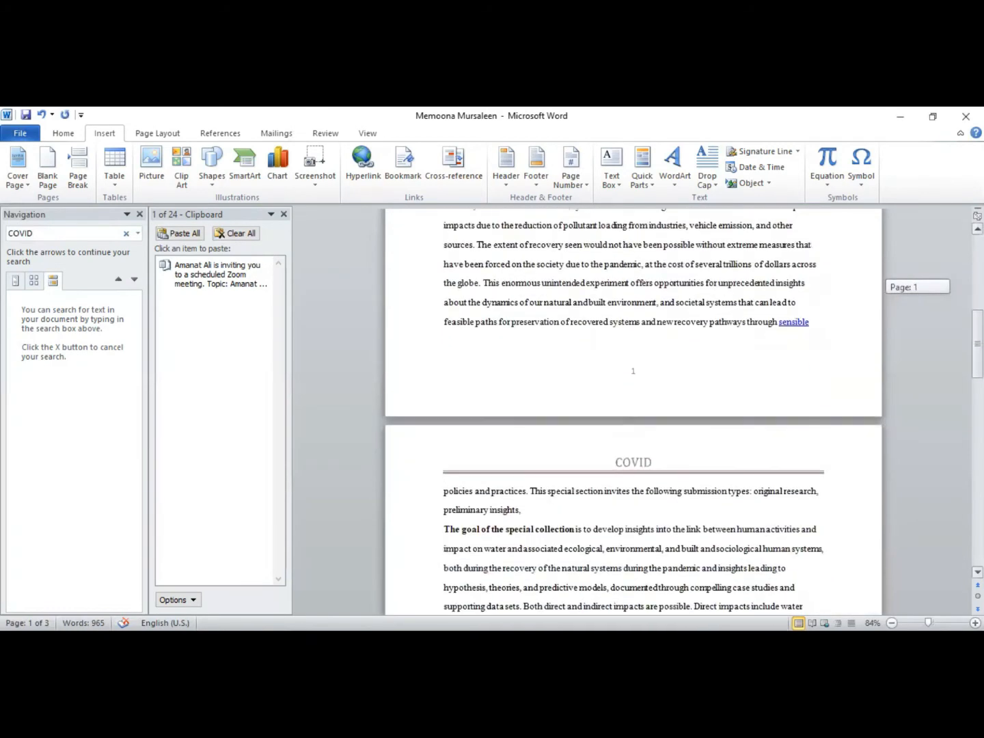
left_click(810, 324)
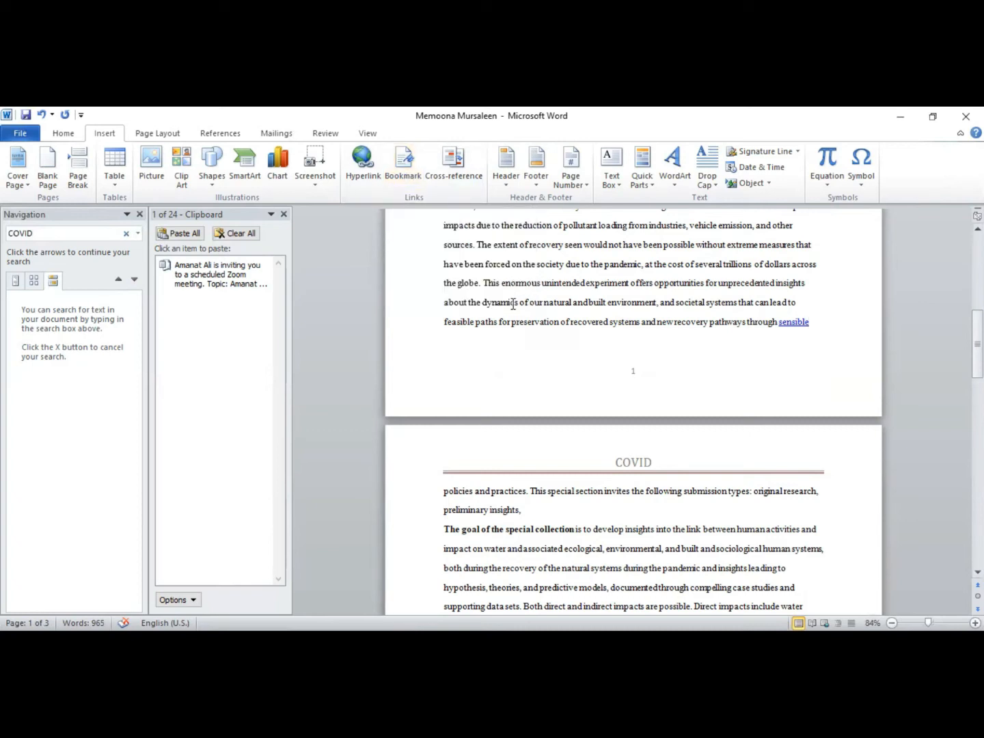
left_click(411, 168)
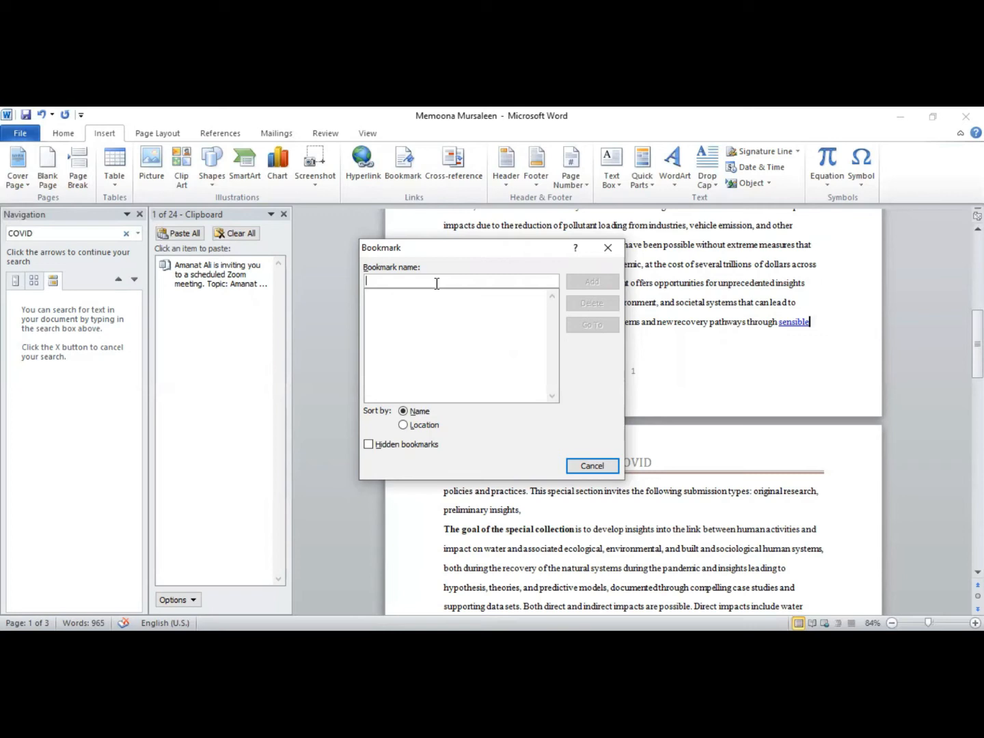
left_click(591, 465)
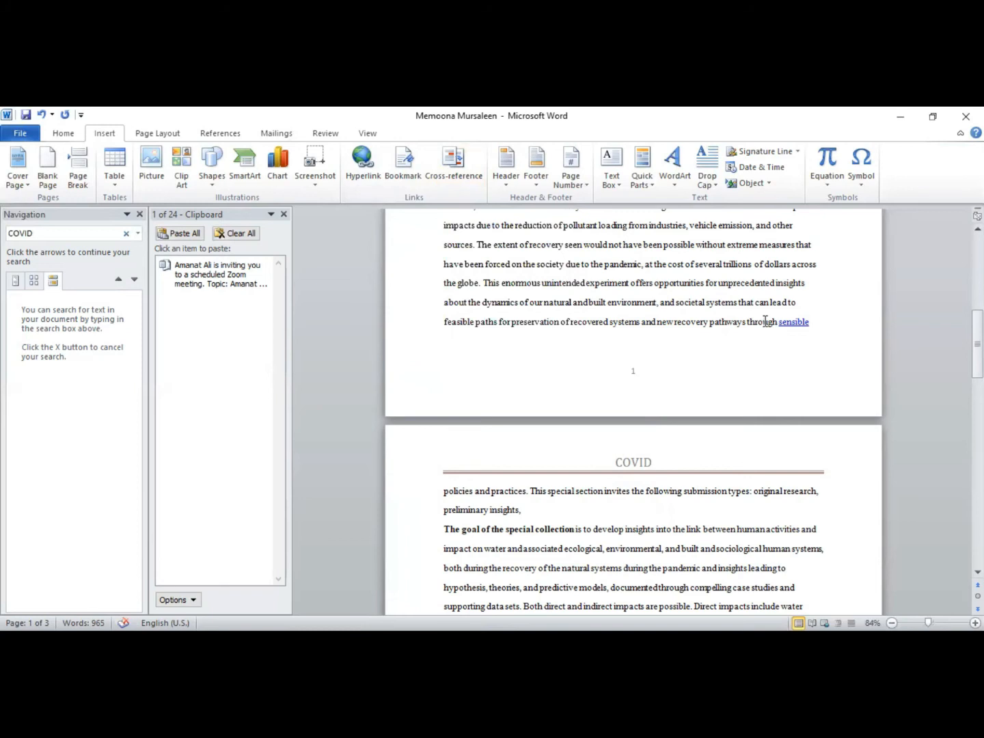
View the cross-reference types and the available reference targets, and close the options without inserting a cross-reference
left_click(457, 169)
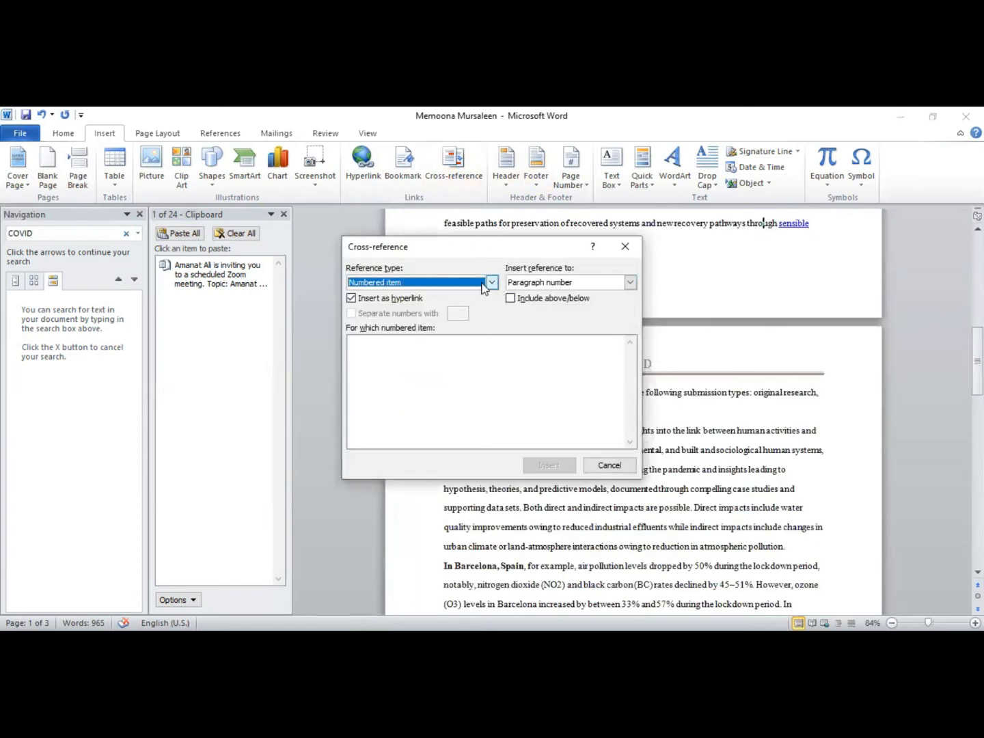
left_click(492, 283)
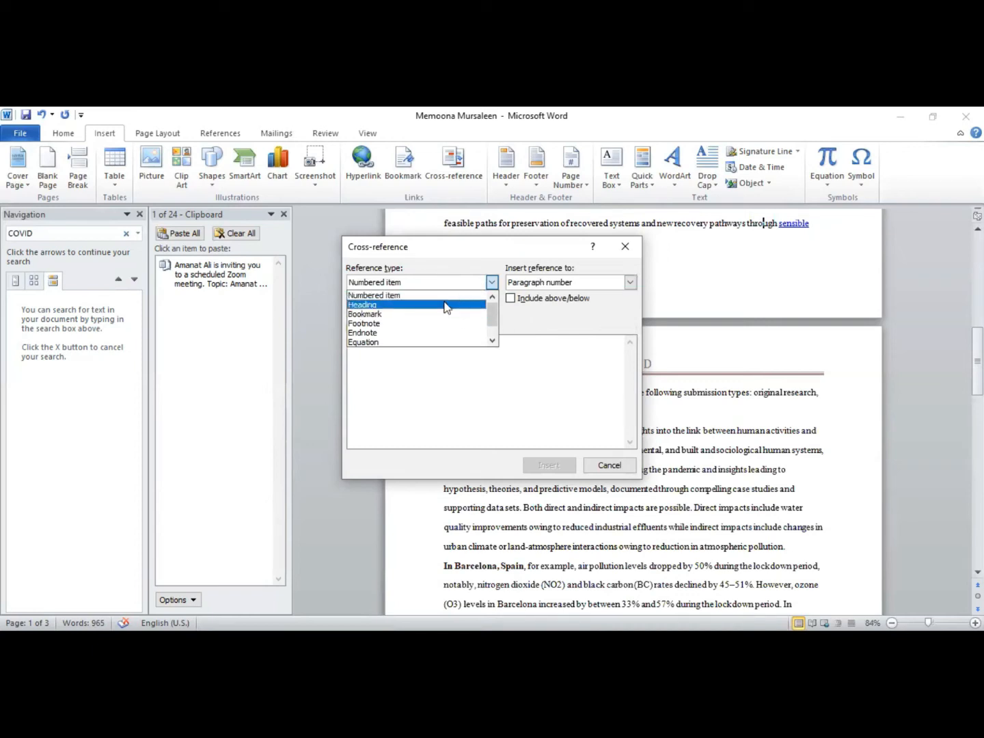
left_click(630, 285)
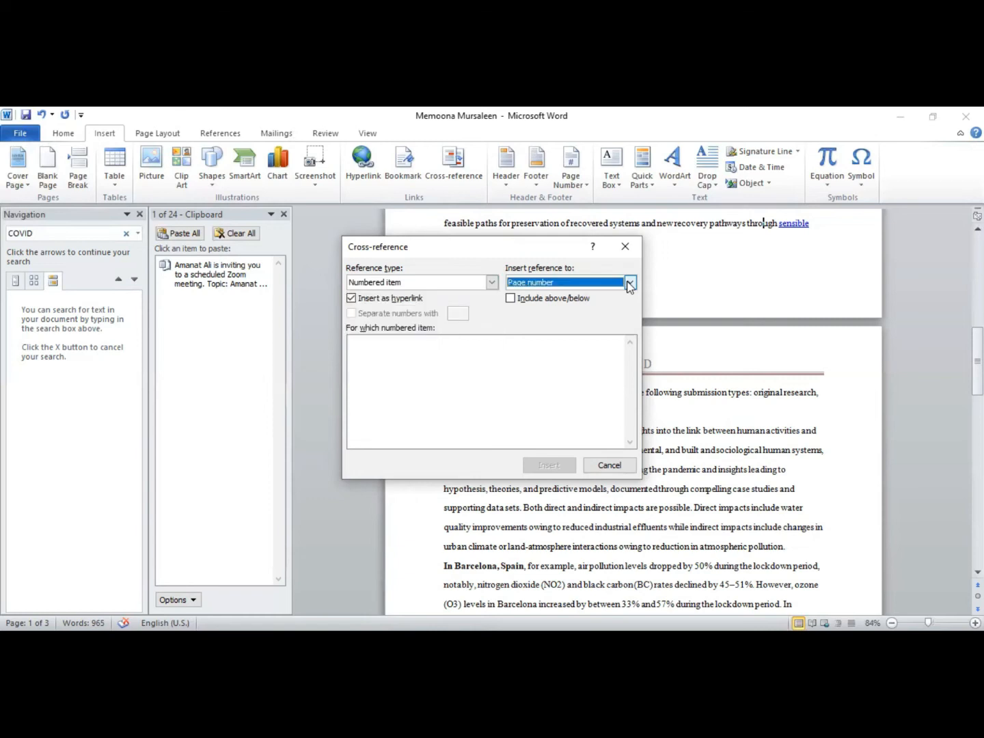
left_click(630, 285)
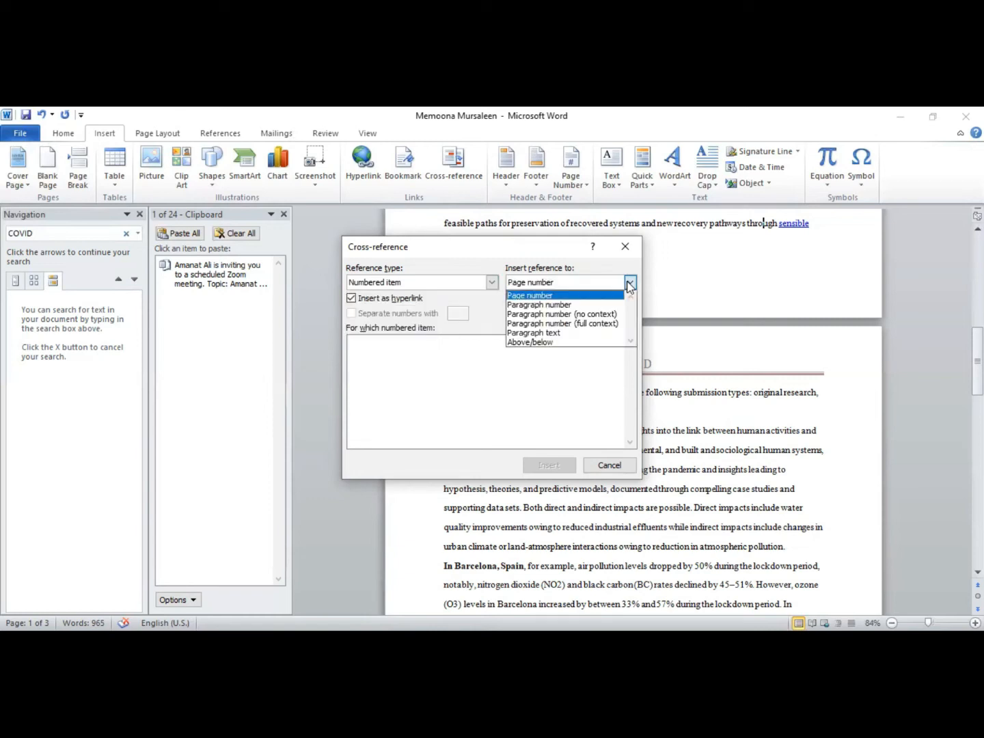
left_click(481, 379)
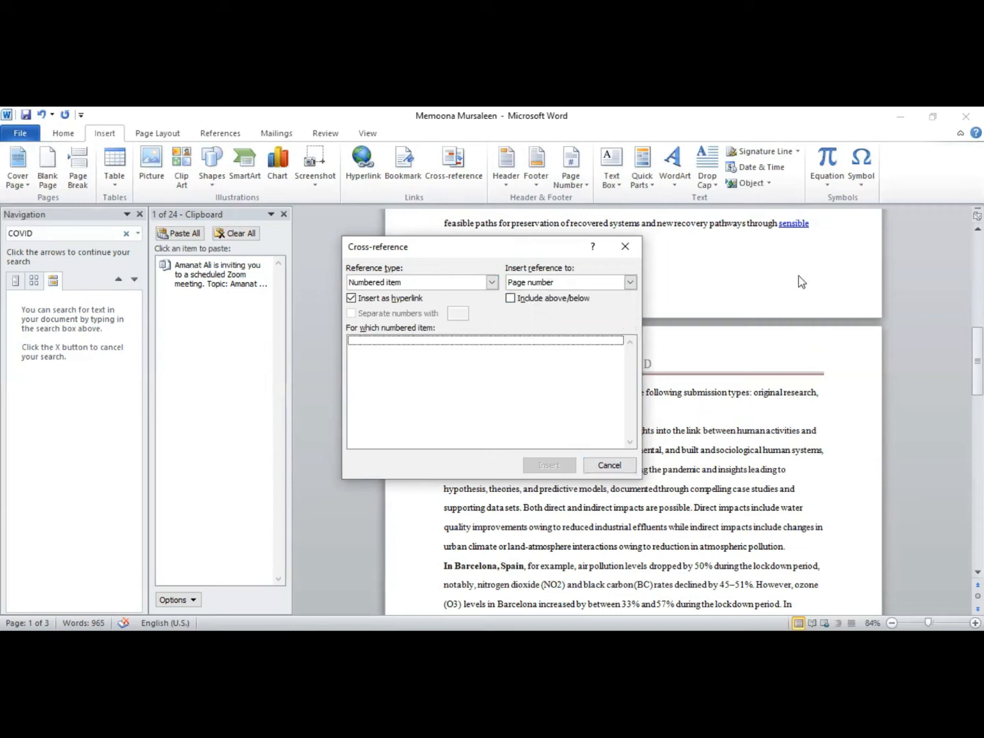
left_click(764, 223)
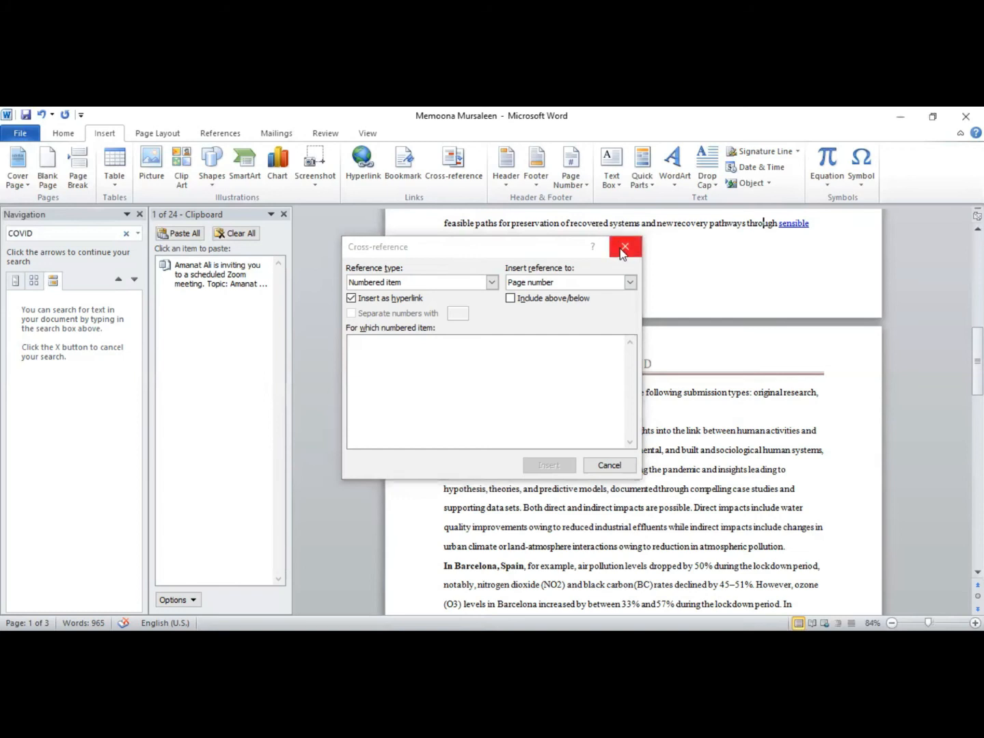
left_click(624, 249)
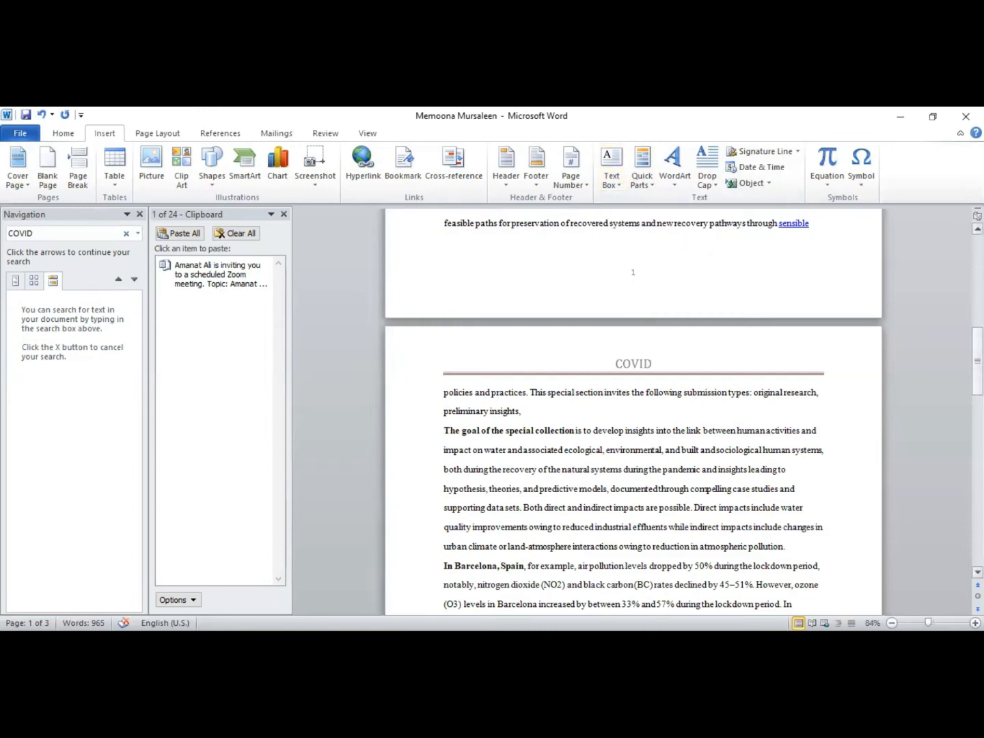
scroll(633, 410, "up", 5)
scroll(633, 411, "up", 5)
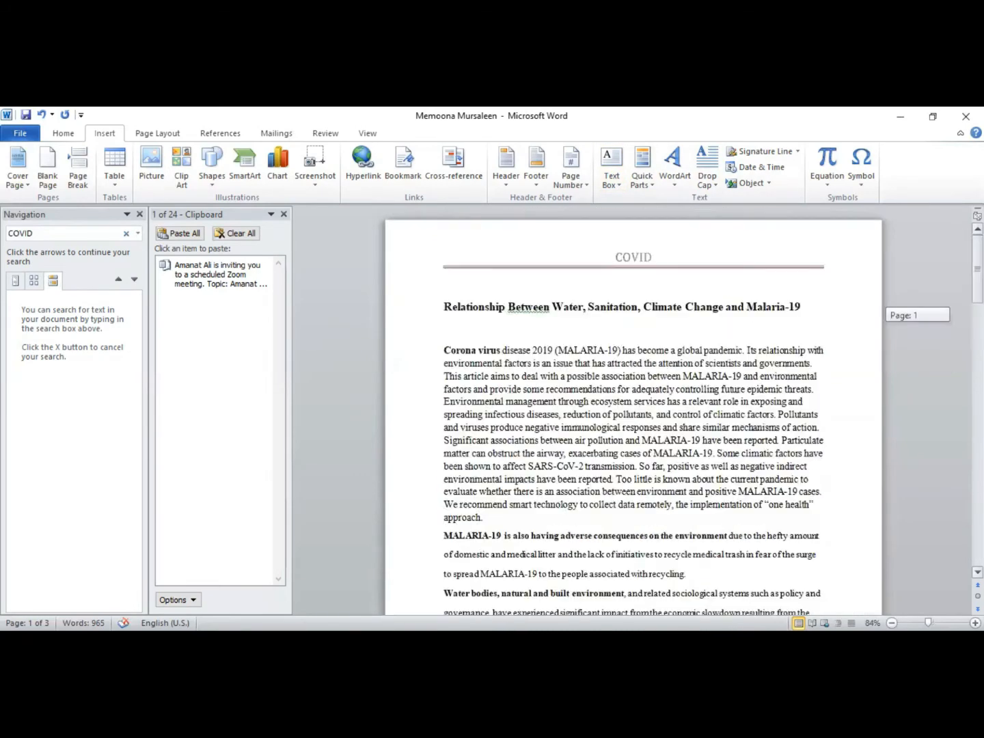
scroll(632, 410, "down", 10)
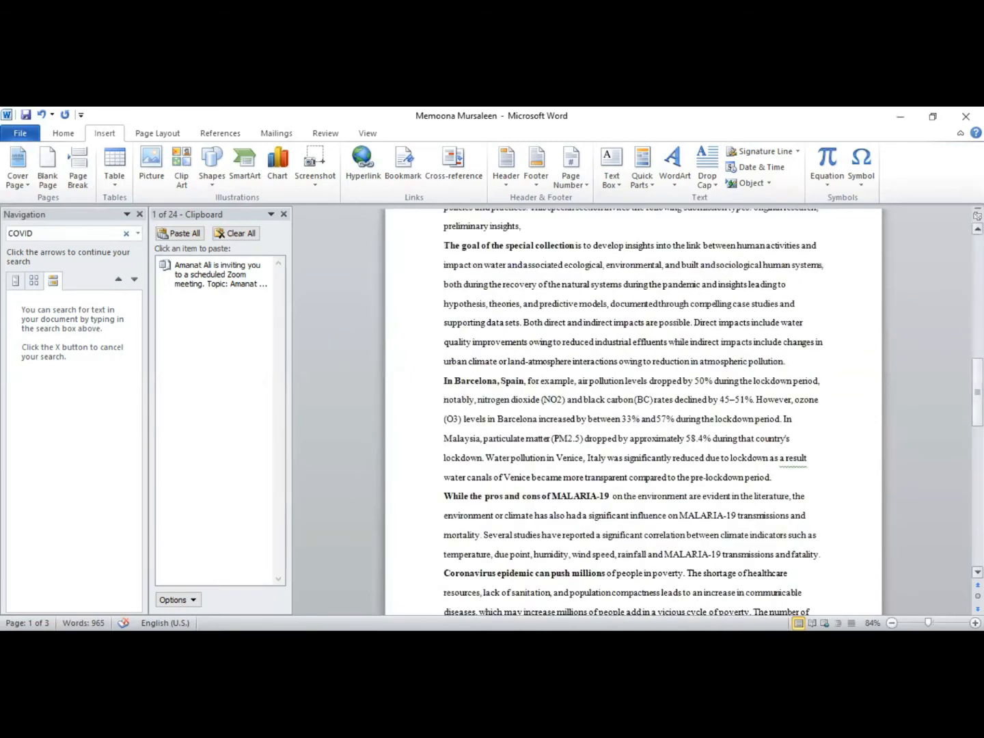
scroll(632, 409, "down", 8)
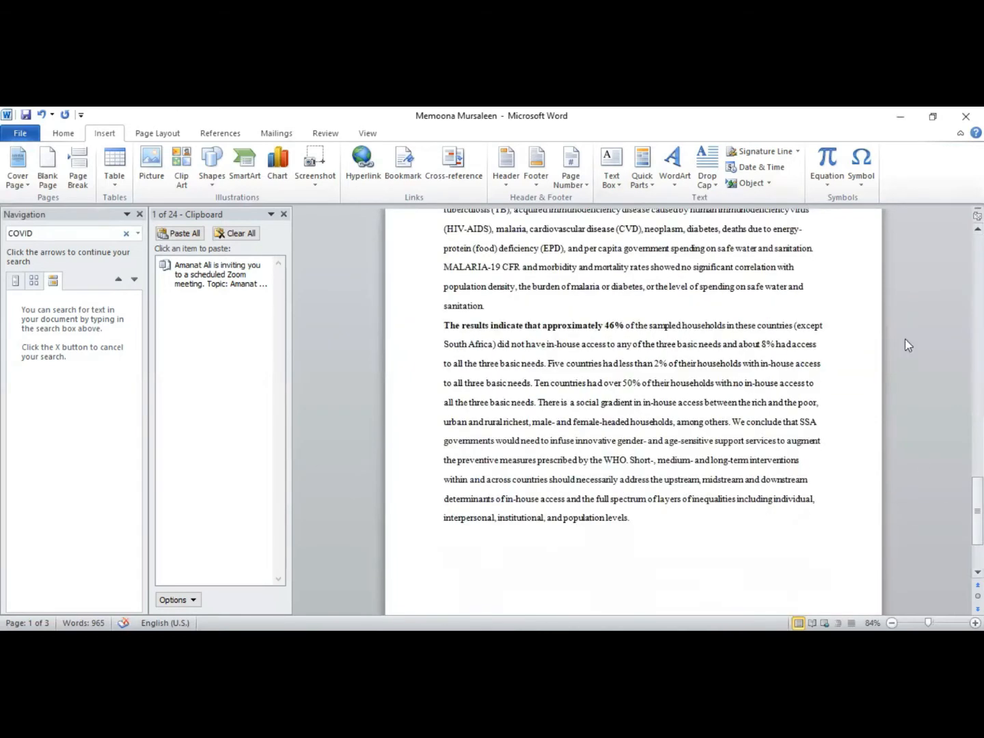
Insert a new blank equation inside the word "through" before "sensible" and browse the built-in equations without choosing one
left_click(832, 184)
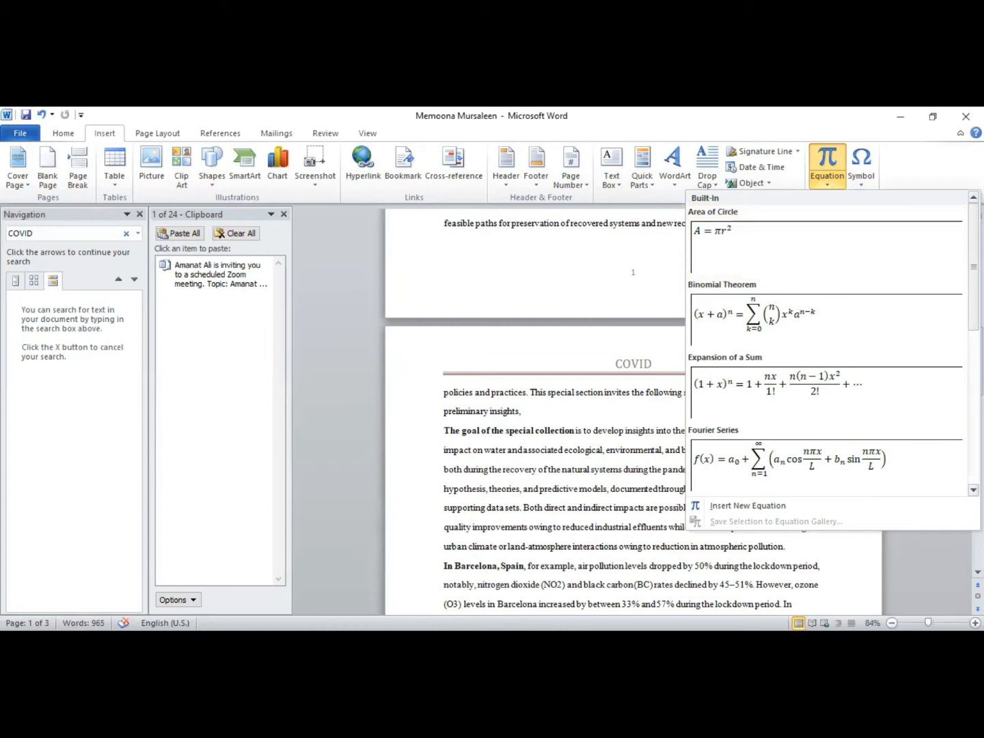
left_click(778, 505)
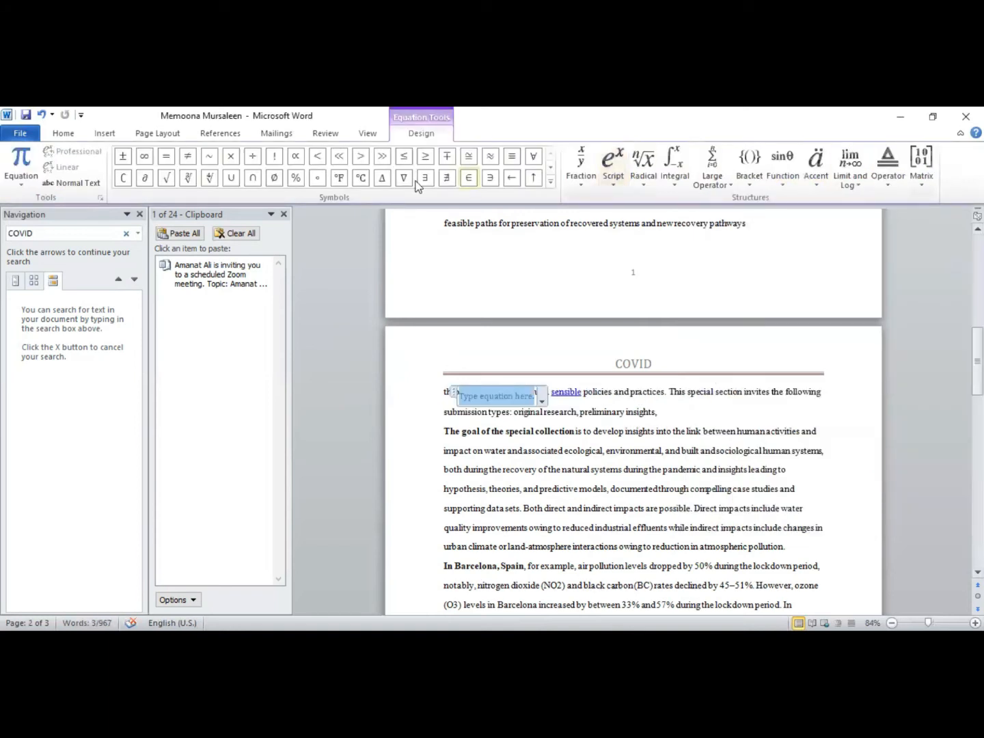
left_click(19, 187)
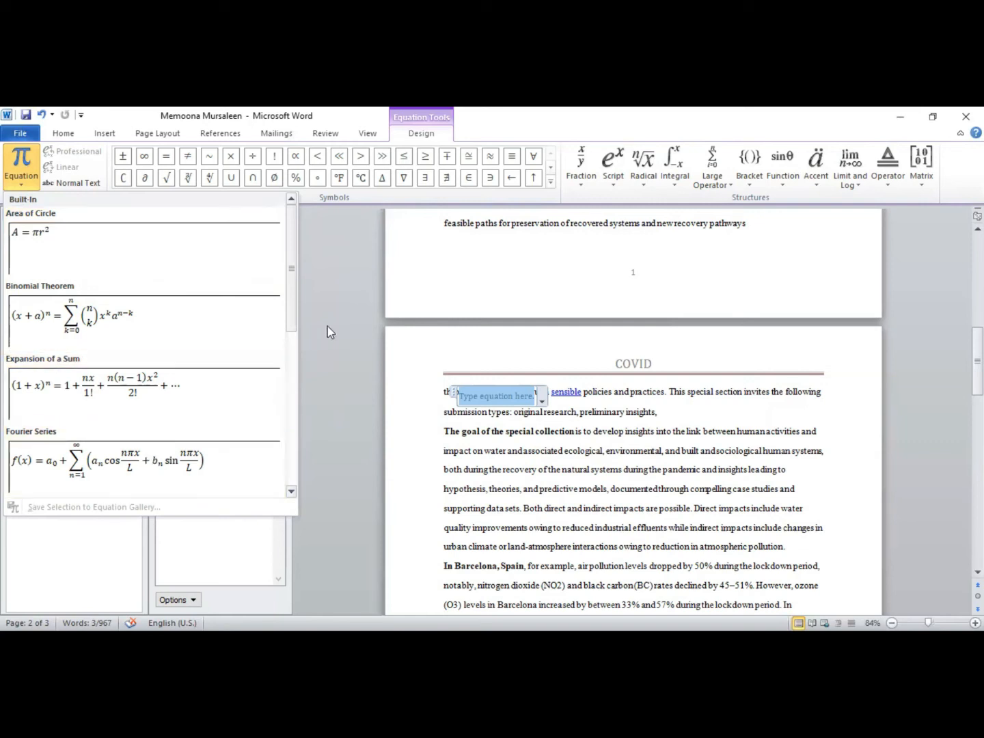
left_click_drag(289, 313, 288, 277)
left_click_drag(290, 303, 290, 331)
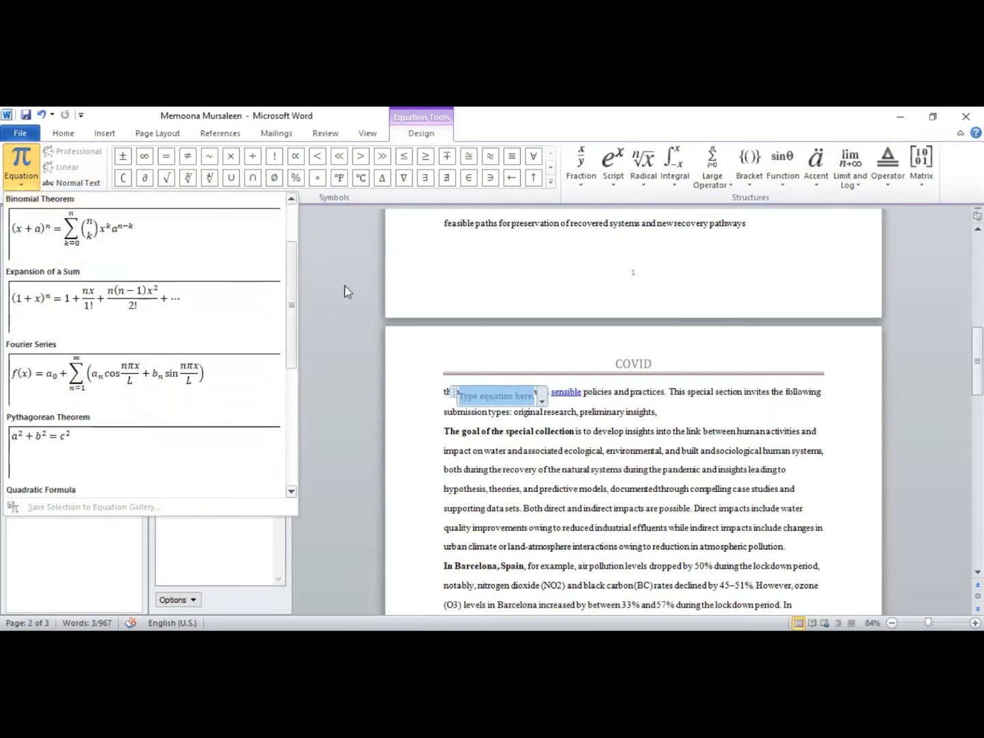
key("Escape")
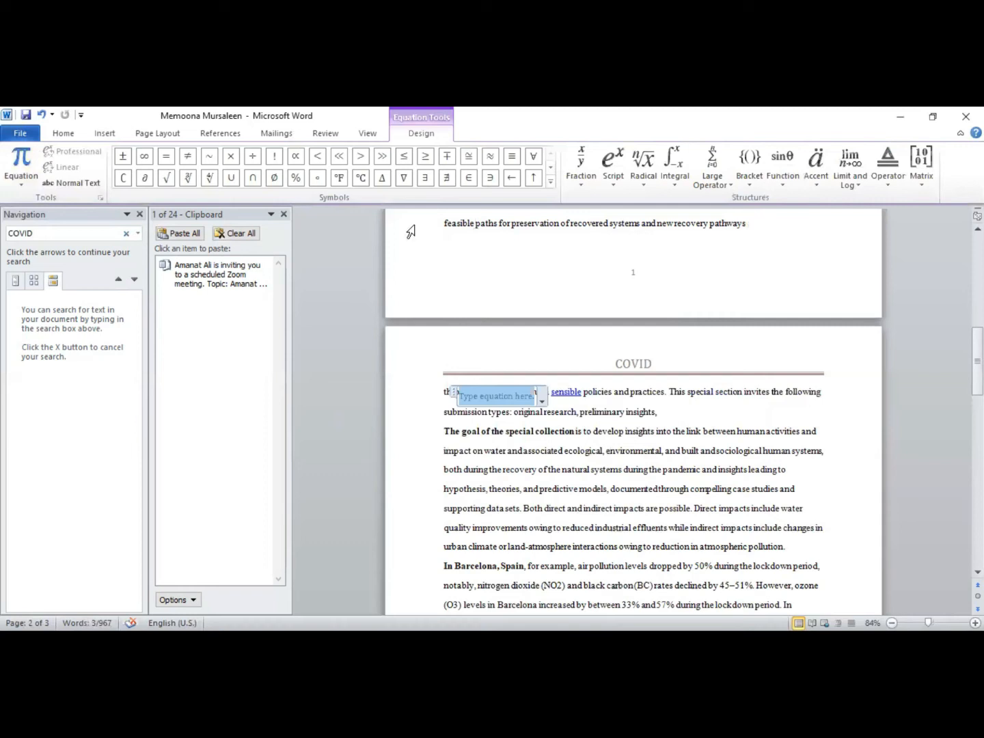
Convert the last body line of page 1, starting with "feasible paths for preservation", into an equation and view the built-in equations
left_click(359, 297)
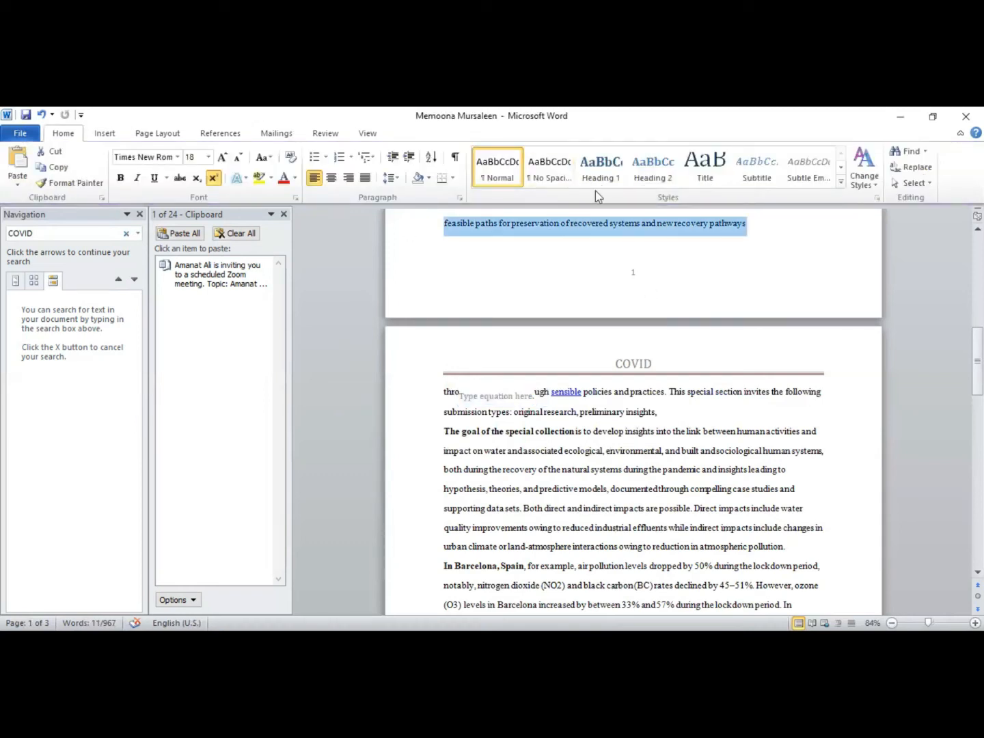
left_click(105, 133)
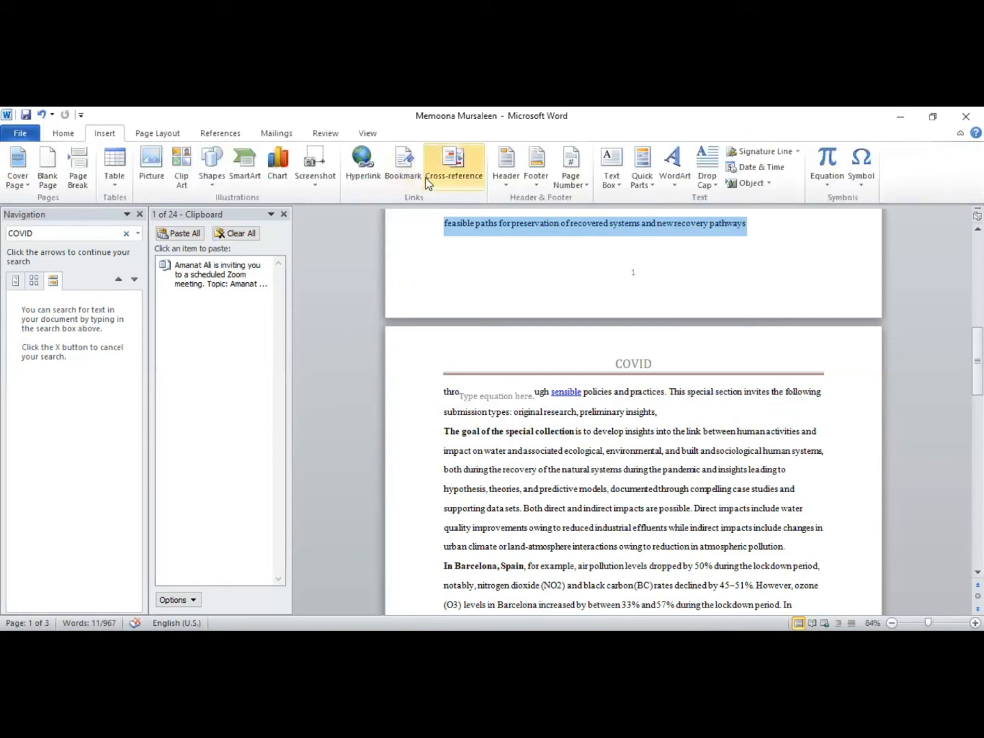
left_click(824, 182)
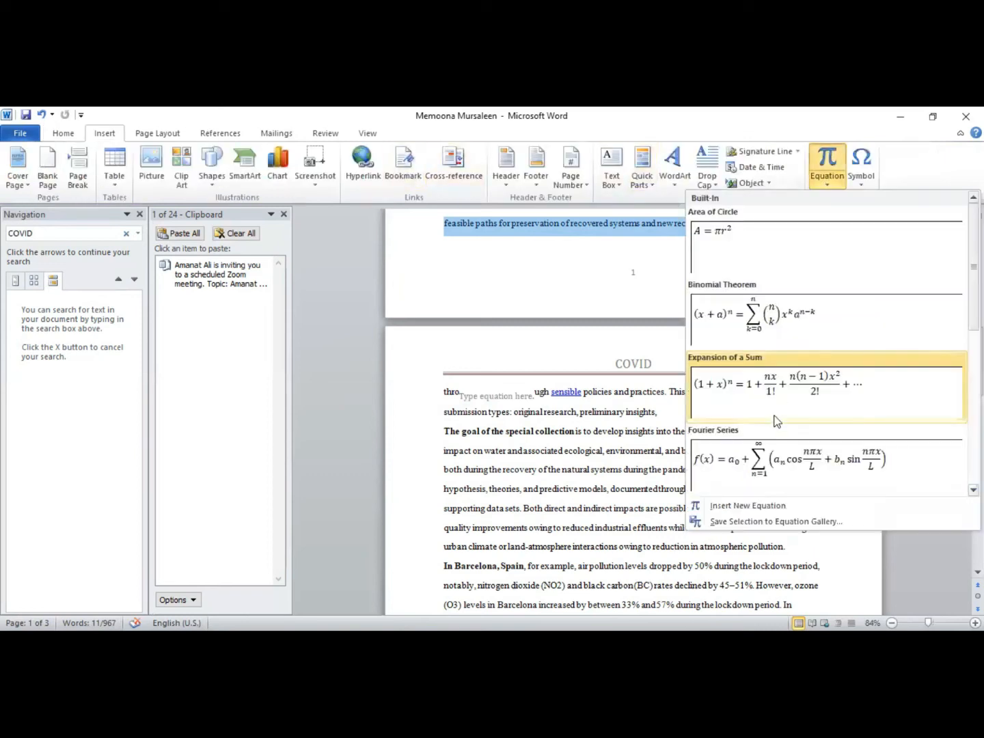
left_click(738, 511)
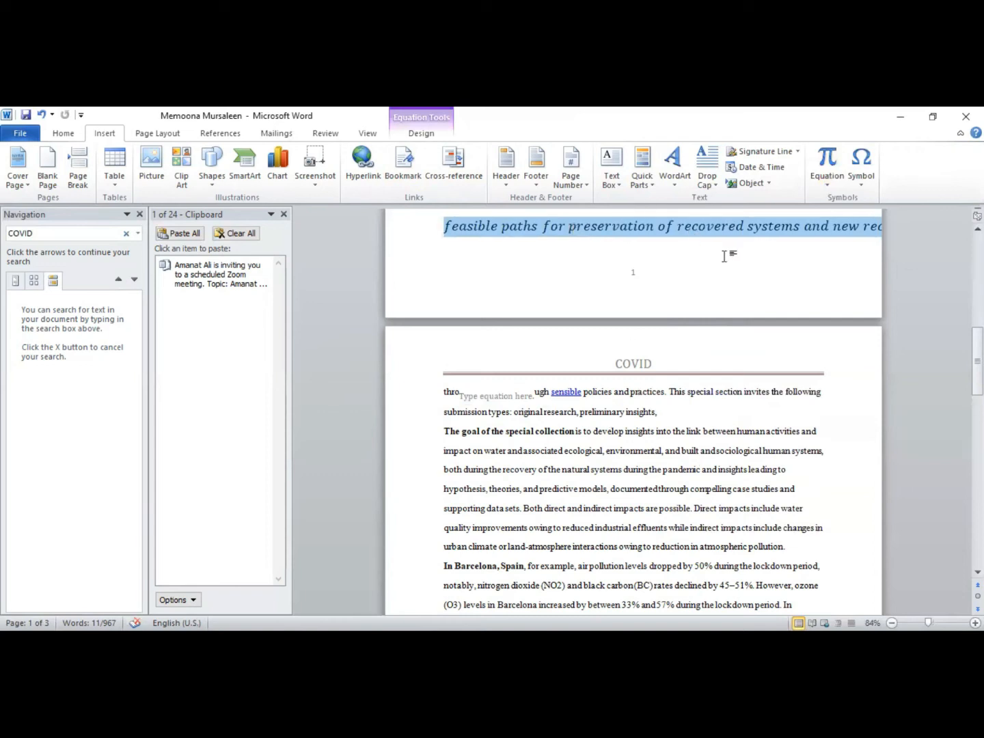
left_click(836, 179)
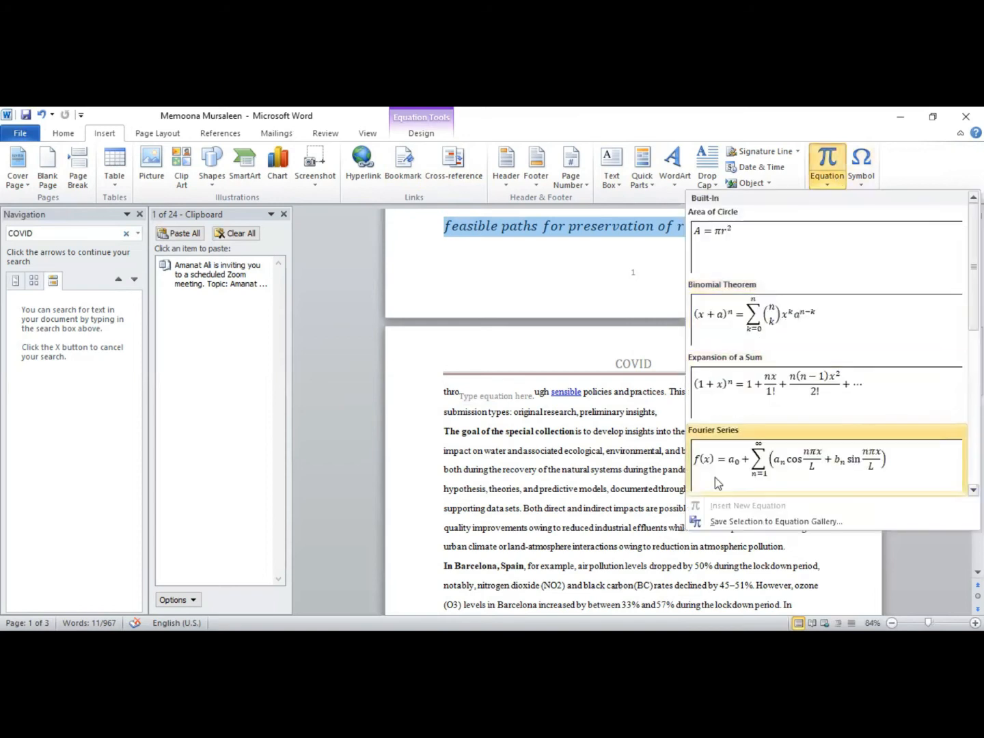
left_click(549, 241)
double_click(547, 232)
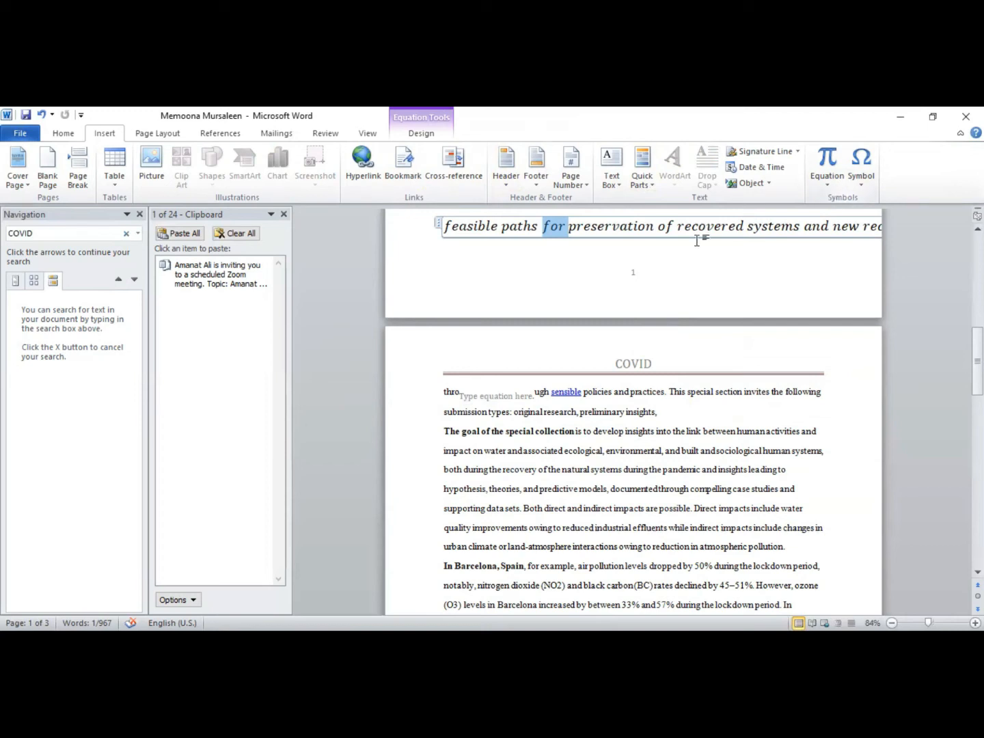
Delete the whole "feasible paths for preservation" equation line at the end of page 1
left_click(738, 225)
left_click_drag(738, 225, 531, 228)
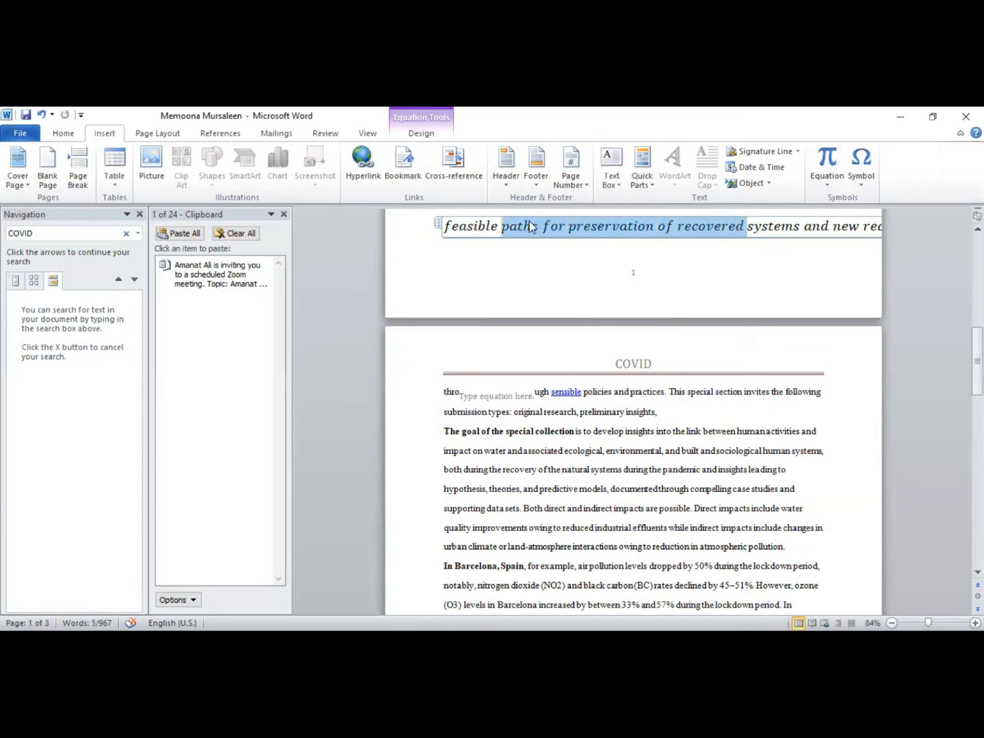
left_click(827, 185)
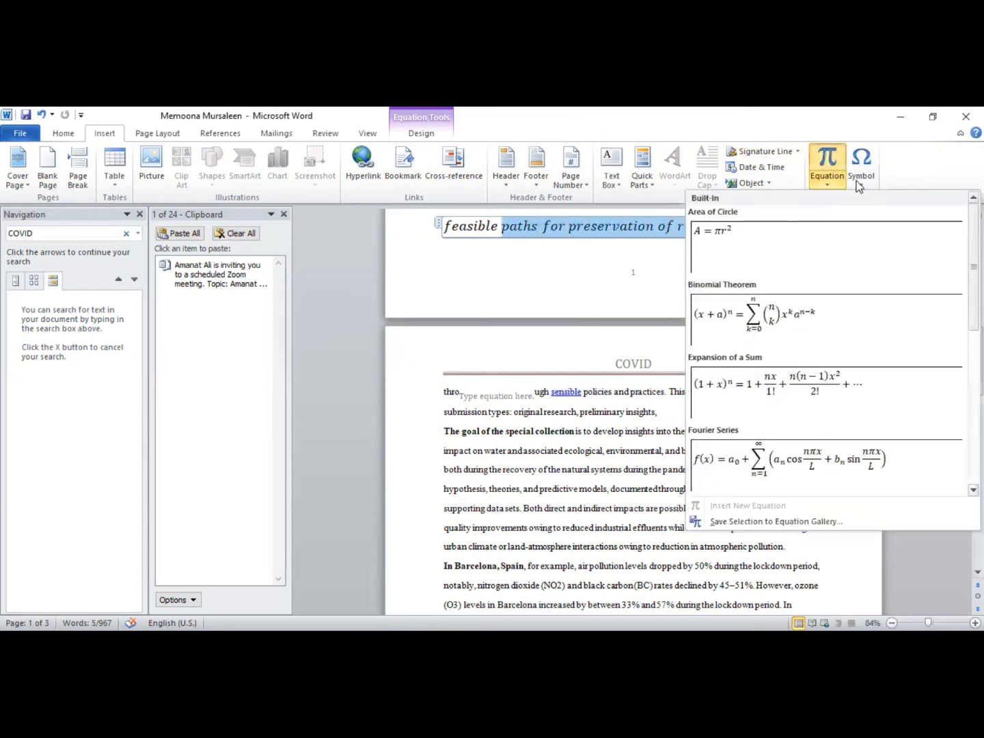
left_click(860, 185)
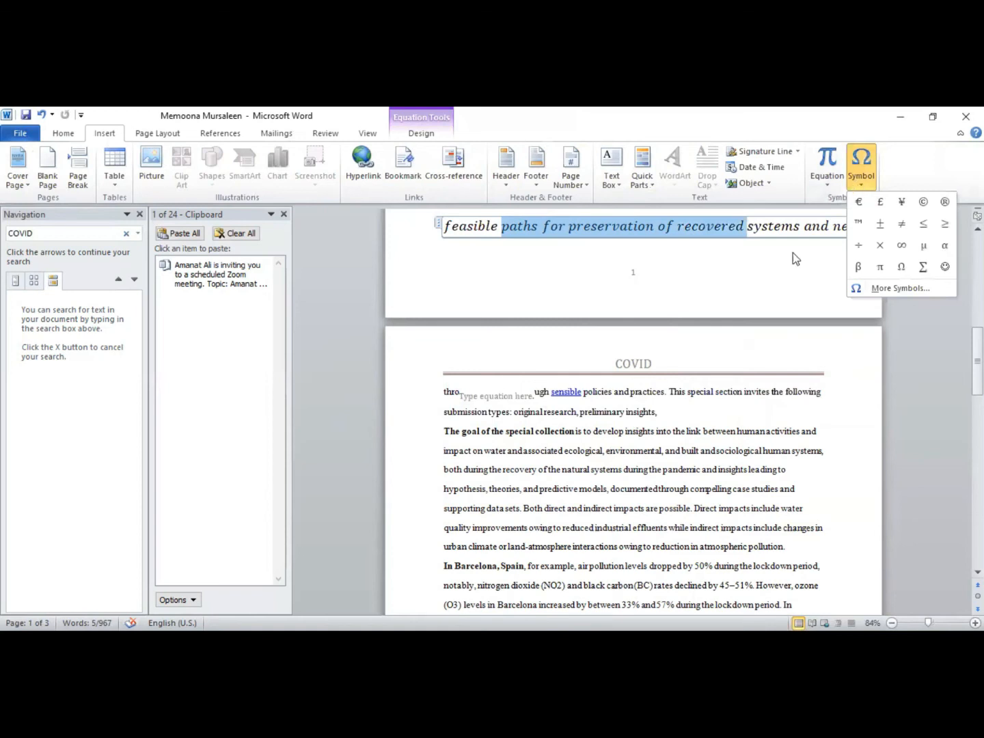
left_click(736, 284)
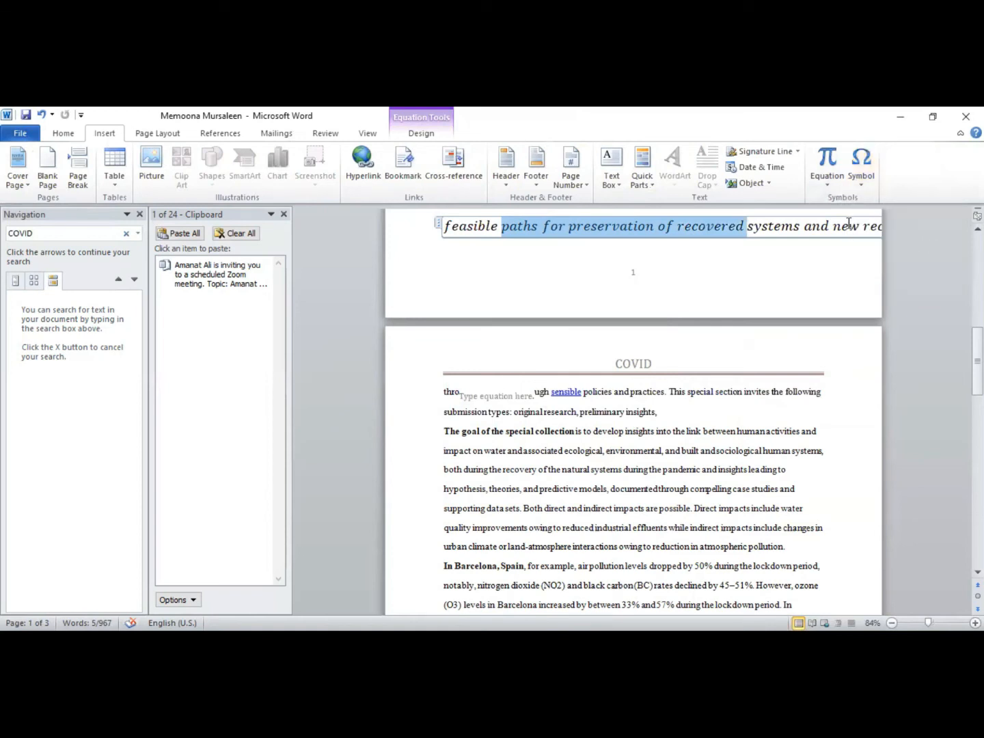
key("Delete")
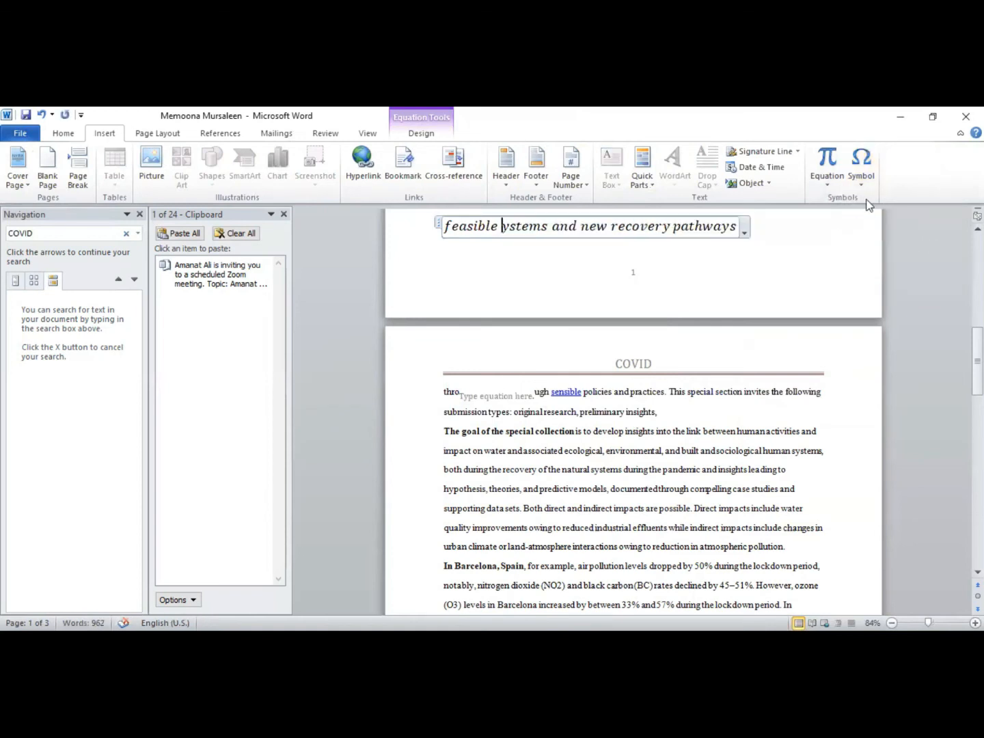
left_click_drag(737, 219, 494, 248)
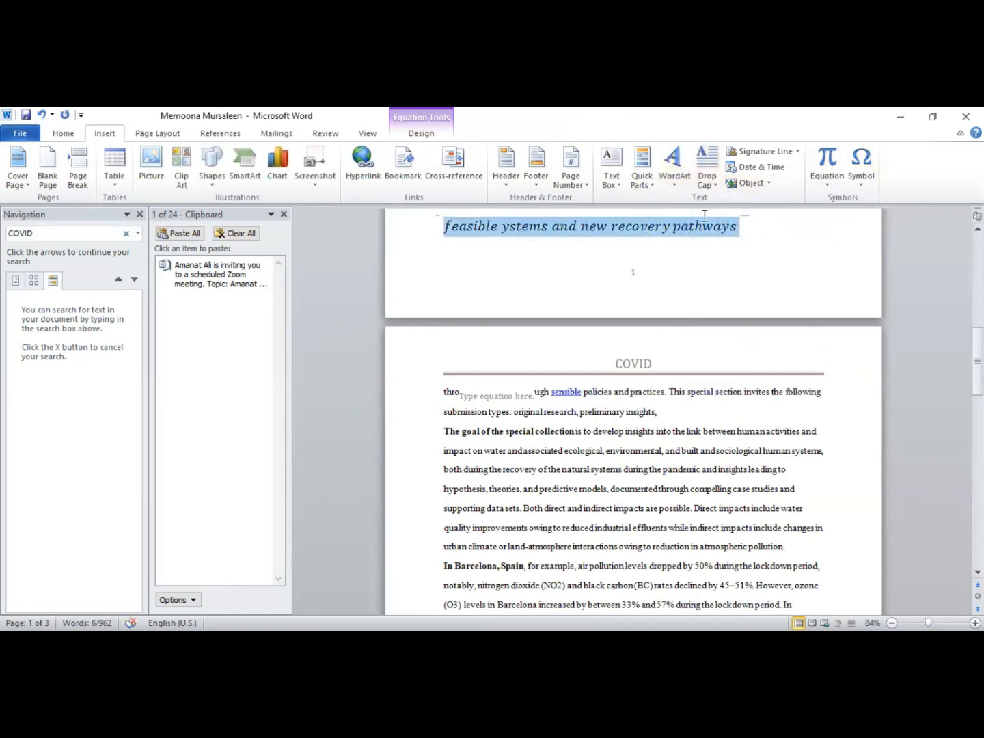
key("Delete")
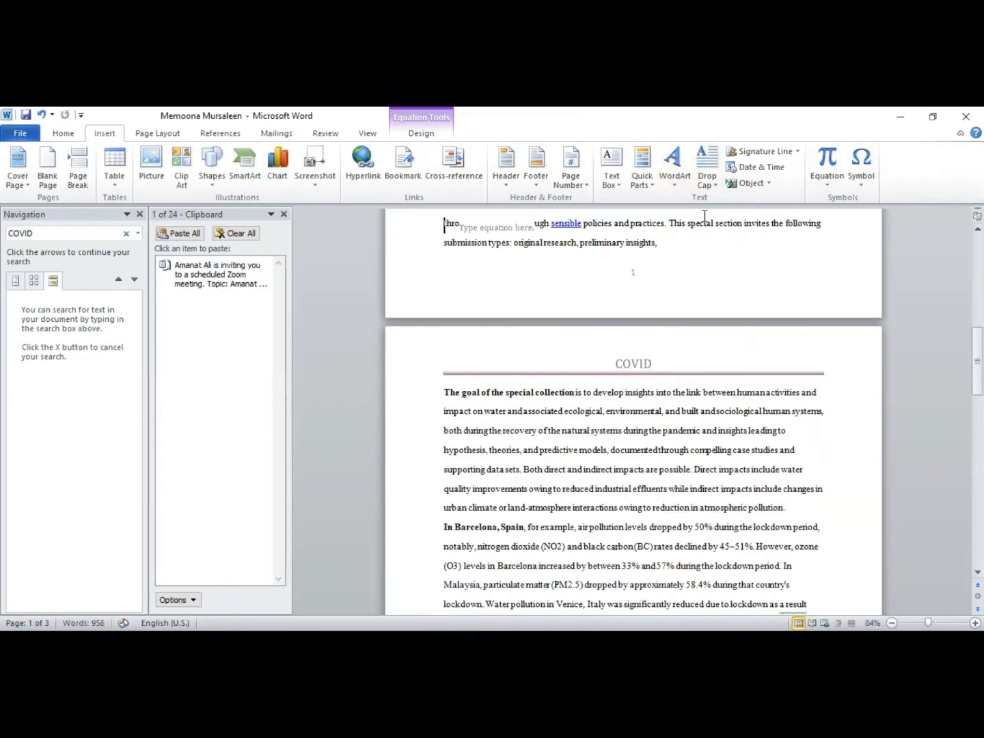
View the common symbols with the empty equation placeholder selected, and browse the full symbol set in the normal text font
left_click(862, 182)
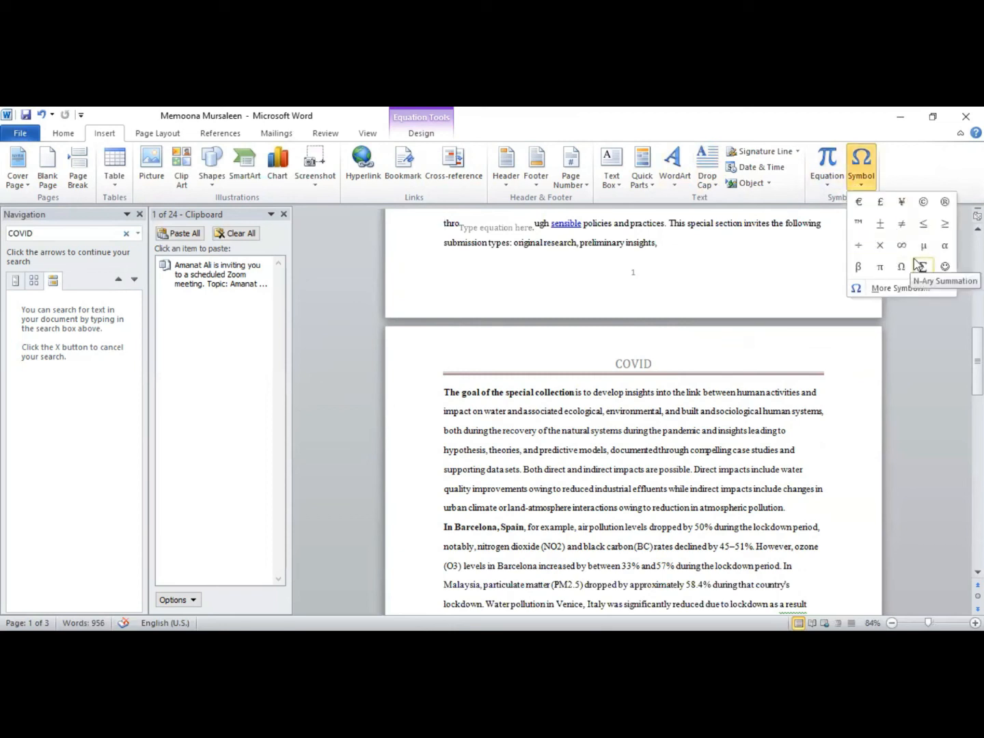
left_click(532, 233)
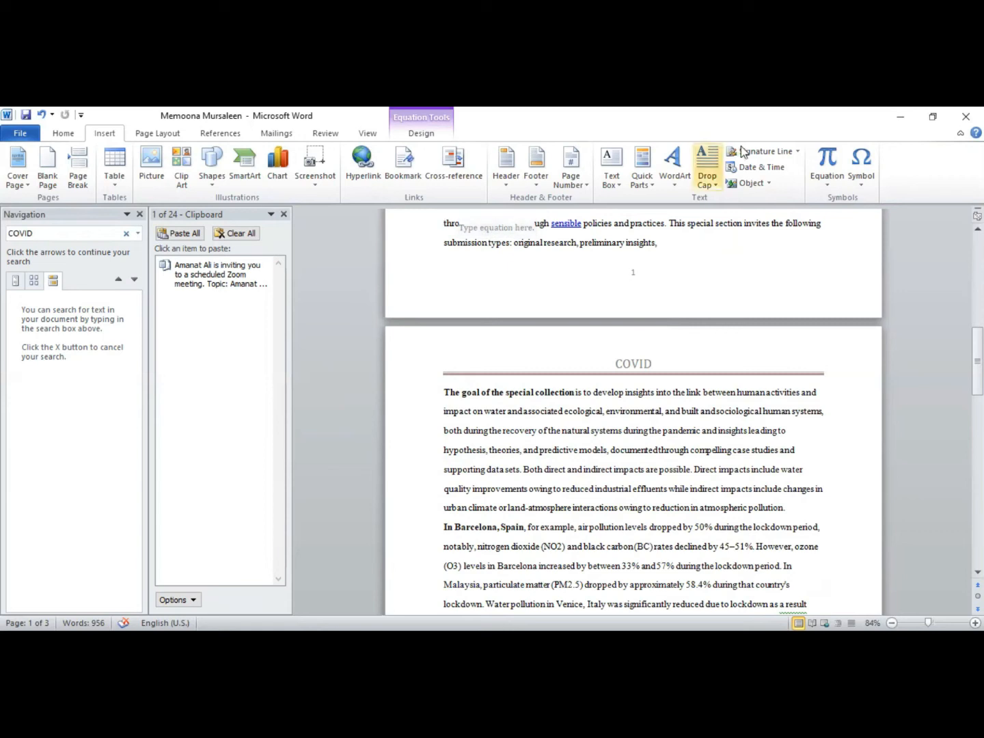
left_click(489, 225)
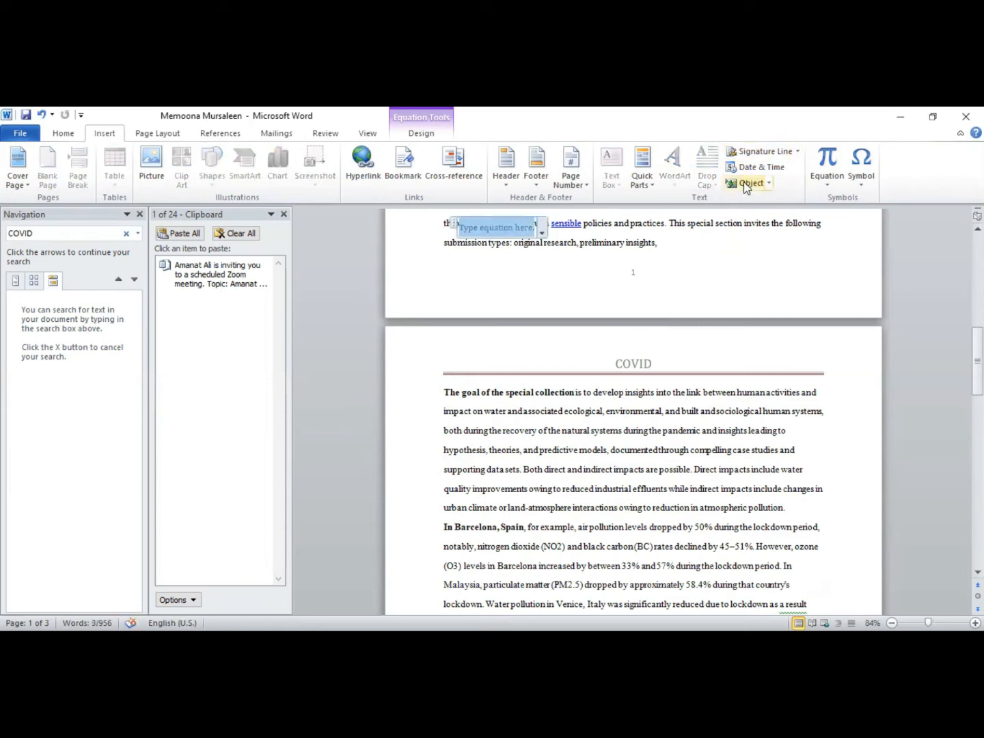
left_click(863, 188)
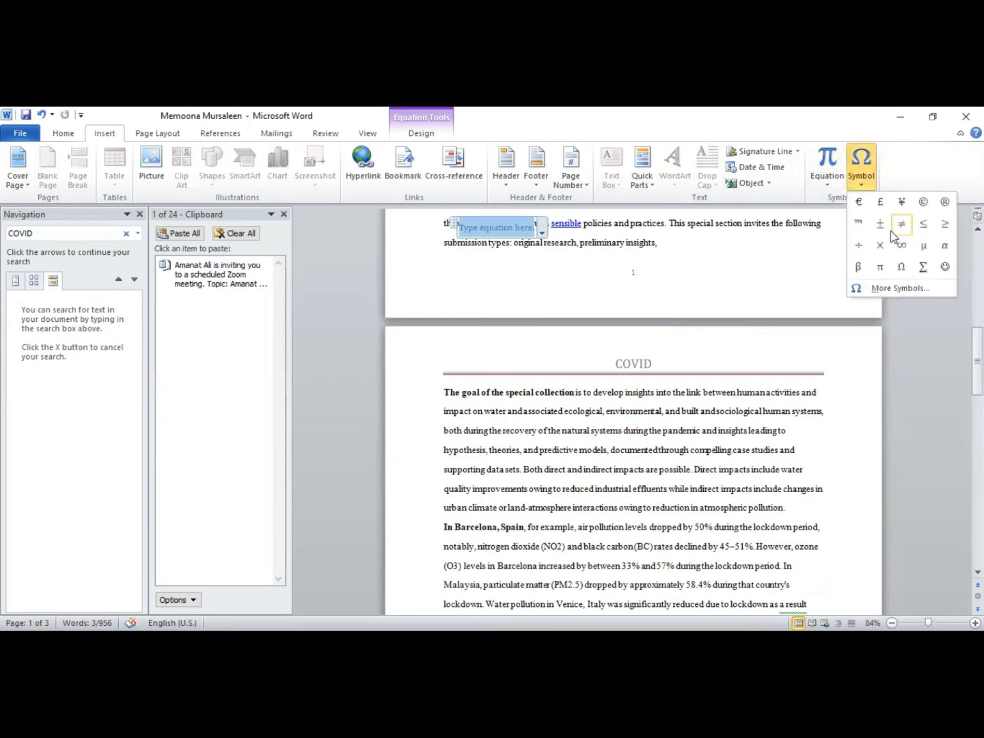
left_click(893, 230)
left_click(886, 288)
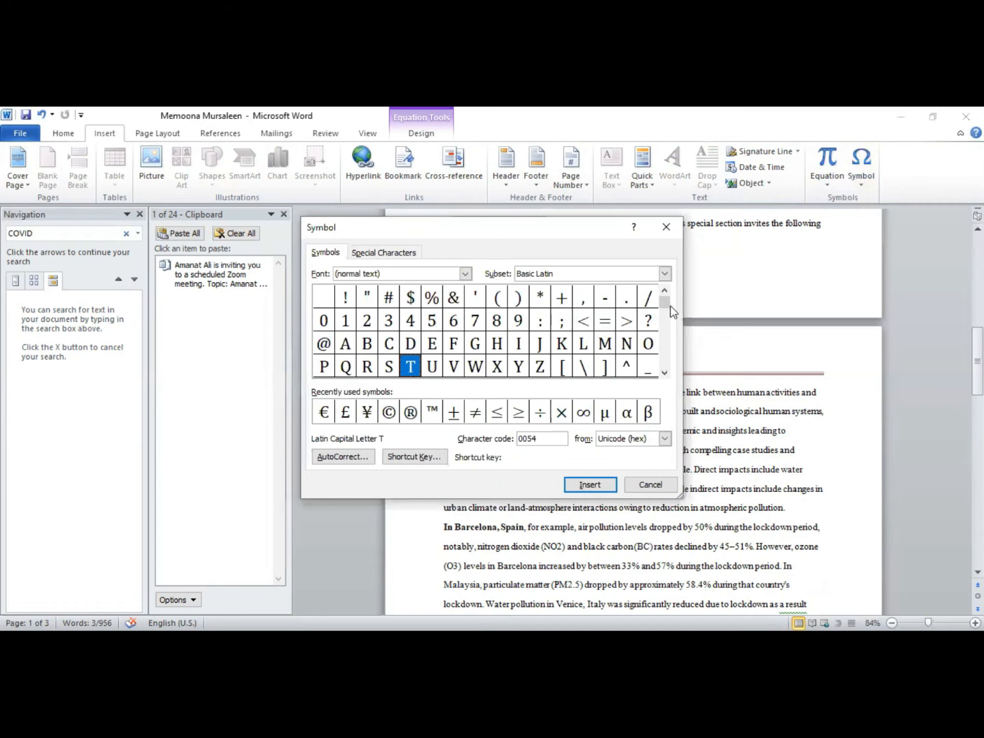
mouse_move(666, 332)
left_mouse_down()
mouse_move(669, 359)
mouse_move(667, 348)
left_mouse_up()
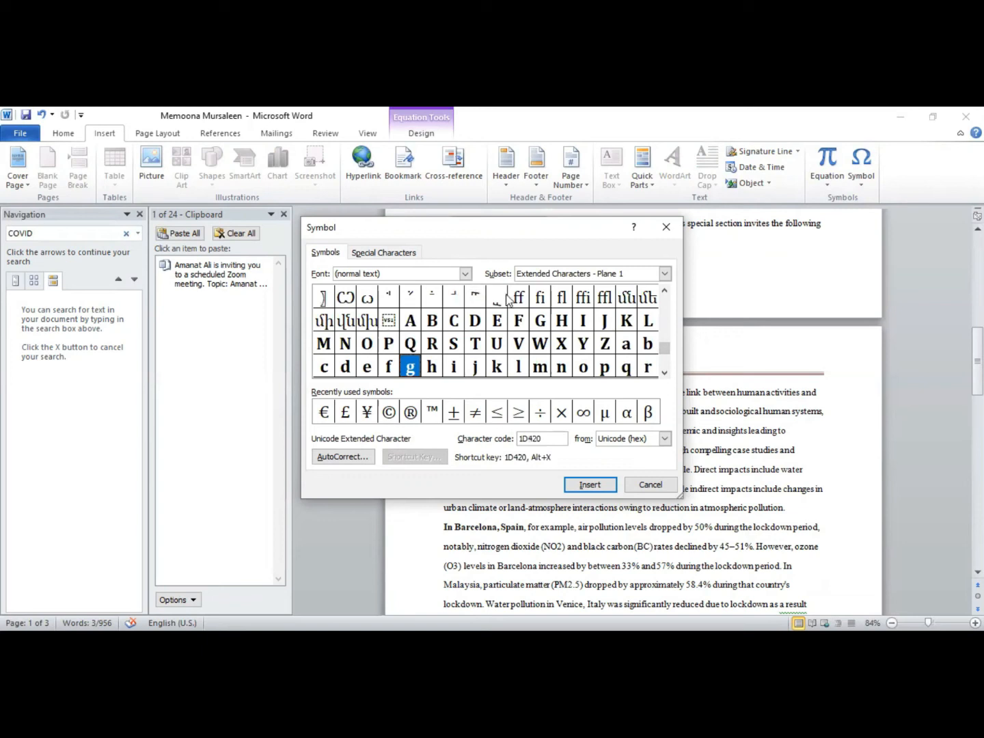
Examine the special characters and their shortcut keys, including Section, Paragraph and Ellipsis, and close the list without inserting any
left_click(408, 254)
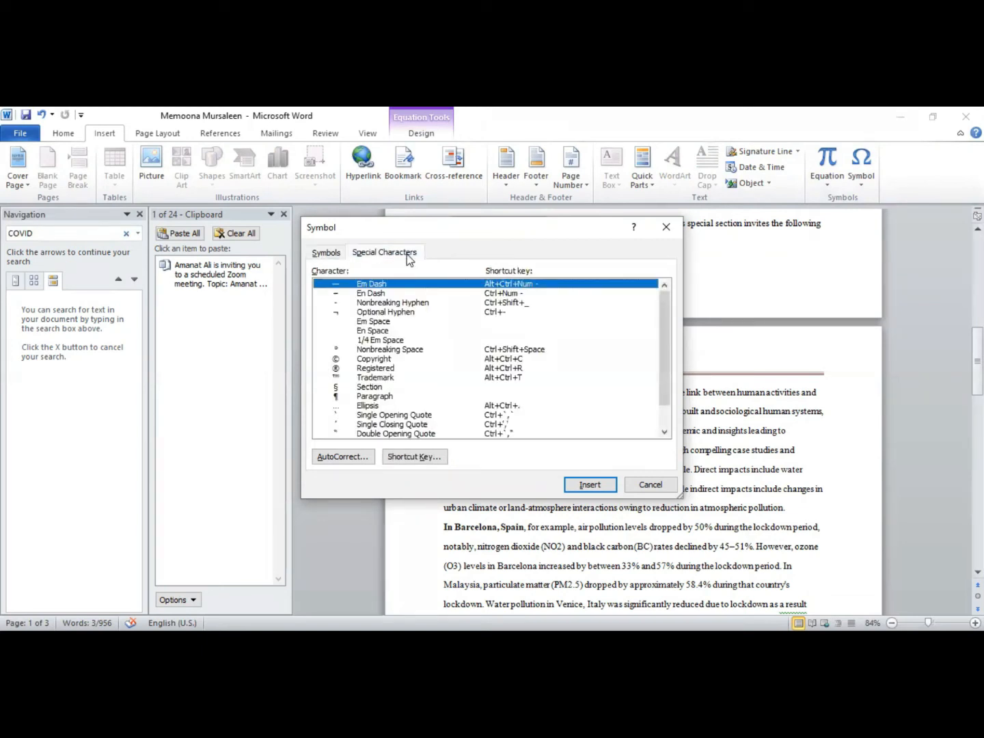
left_click(380, 398)
left_click(379, 407)
left_click(381, 388)
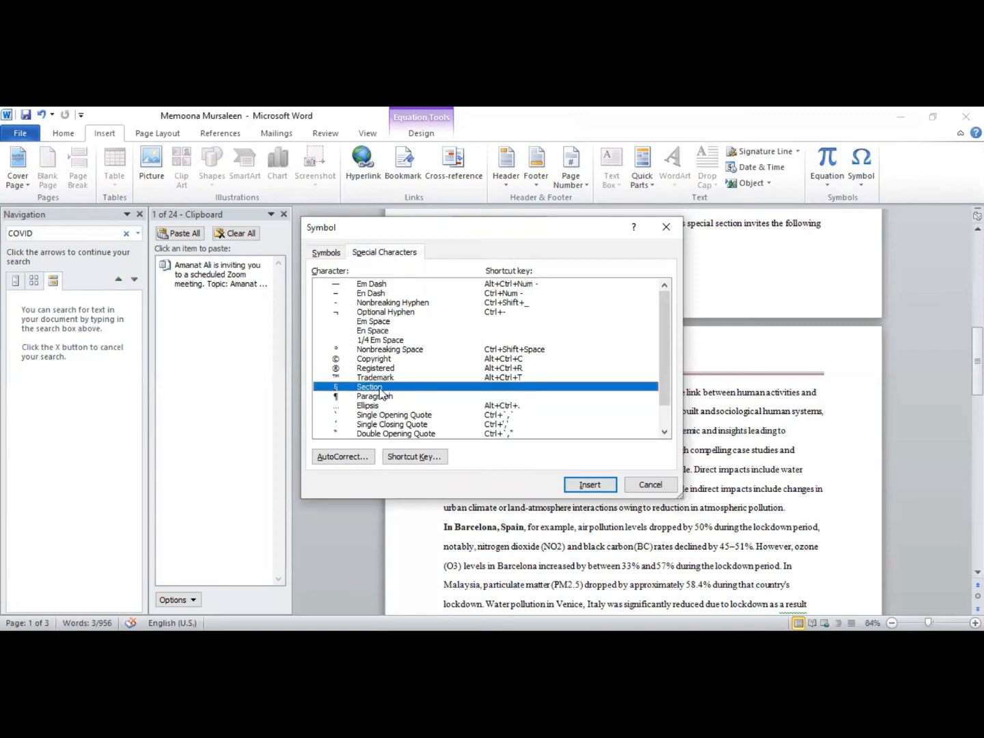
left_click(381, 397)
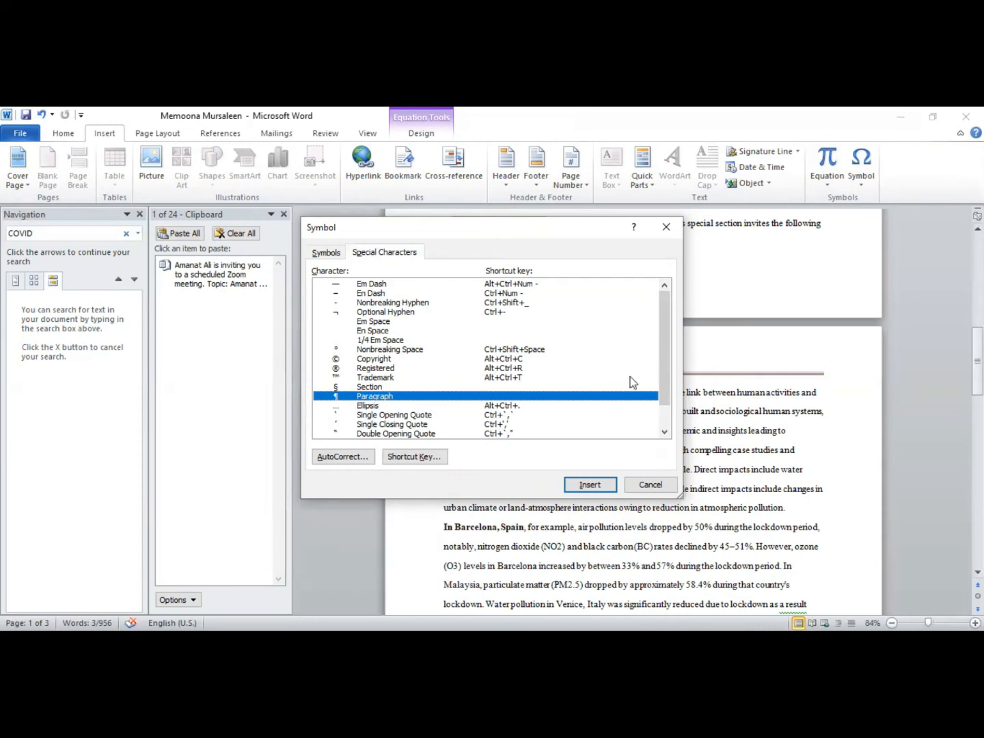
left_click_drag(660, 345, 668, 387)
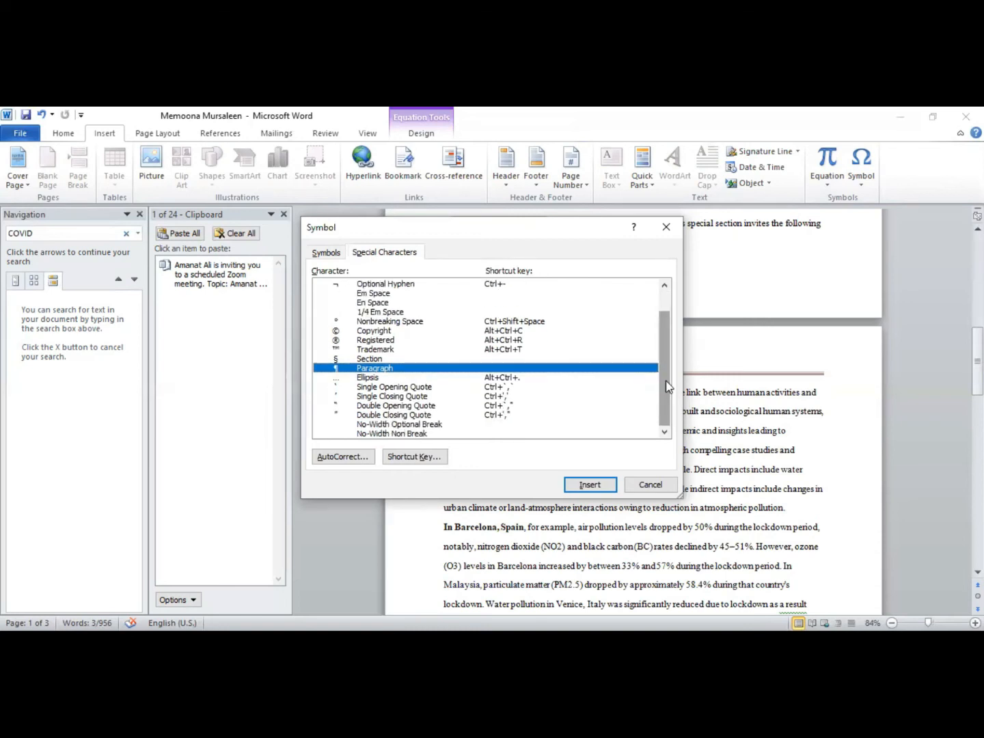
left_click(667, 227)
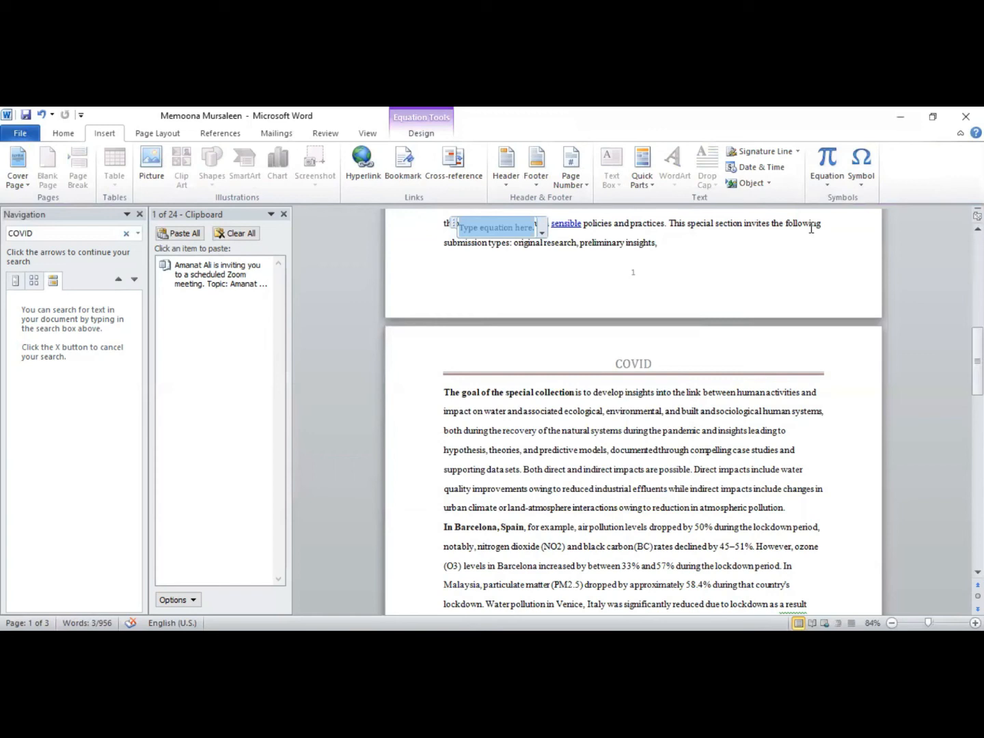
Review the special characters and the normal text symbols once more, and close the Symbol dialog without inserting anything
left_click(863, 179)
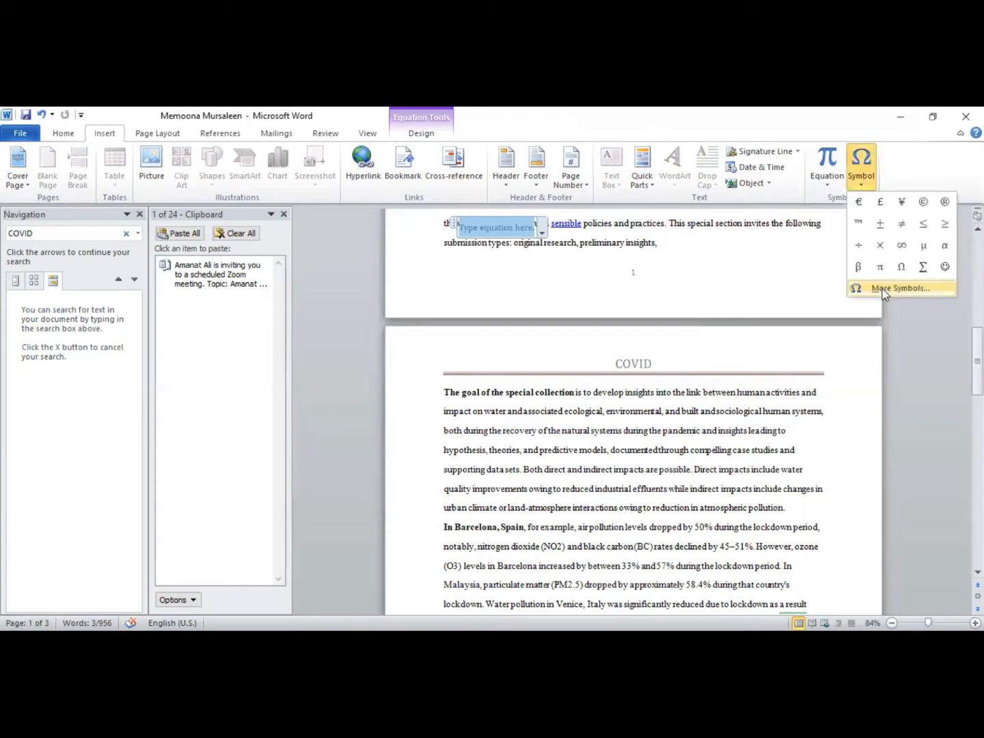
left_click(884, 289)
left_click(412, 253)
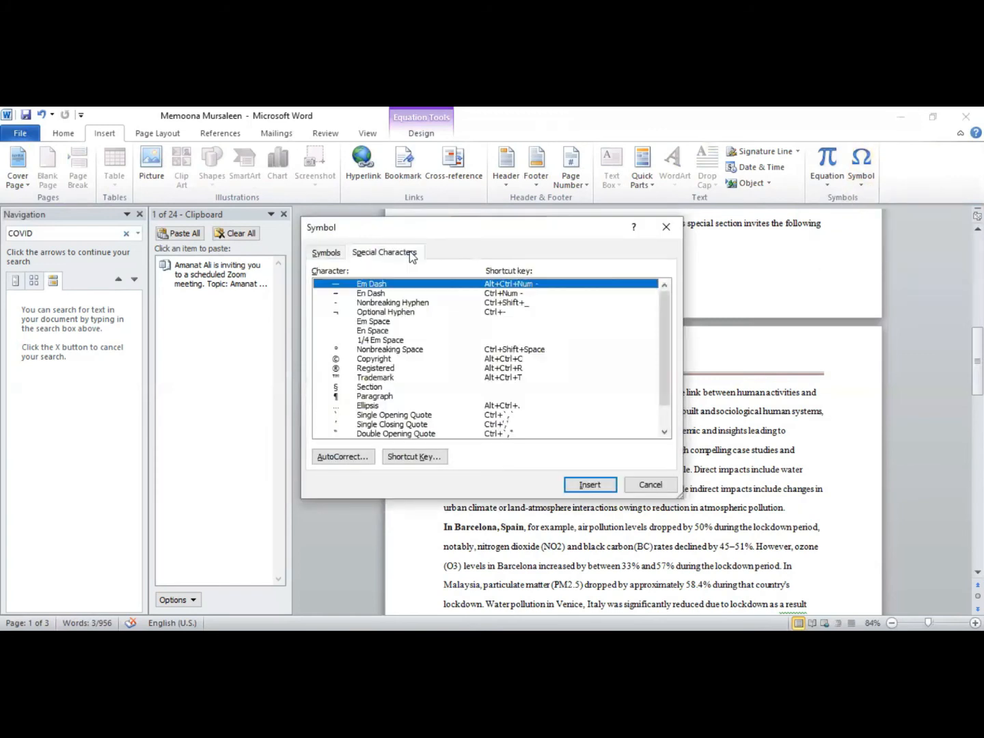
left_click(327, 252)
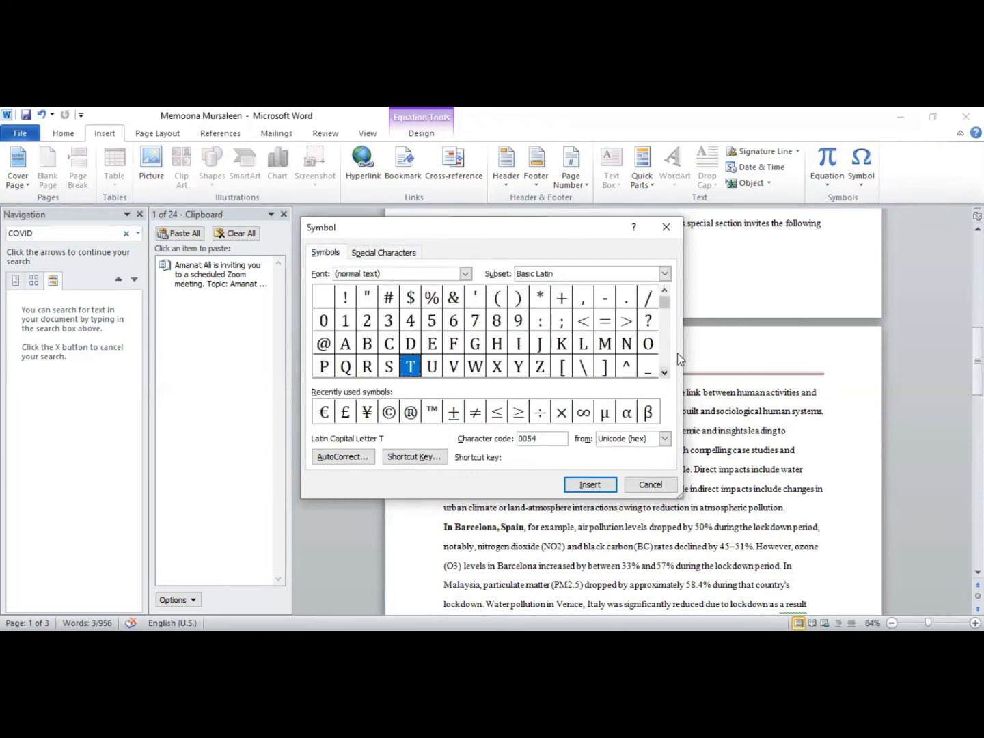
scroll(668, 371, "down", 14)
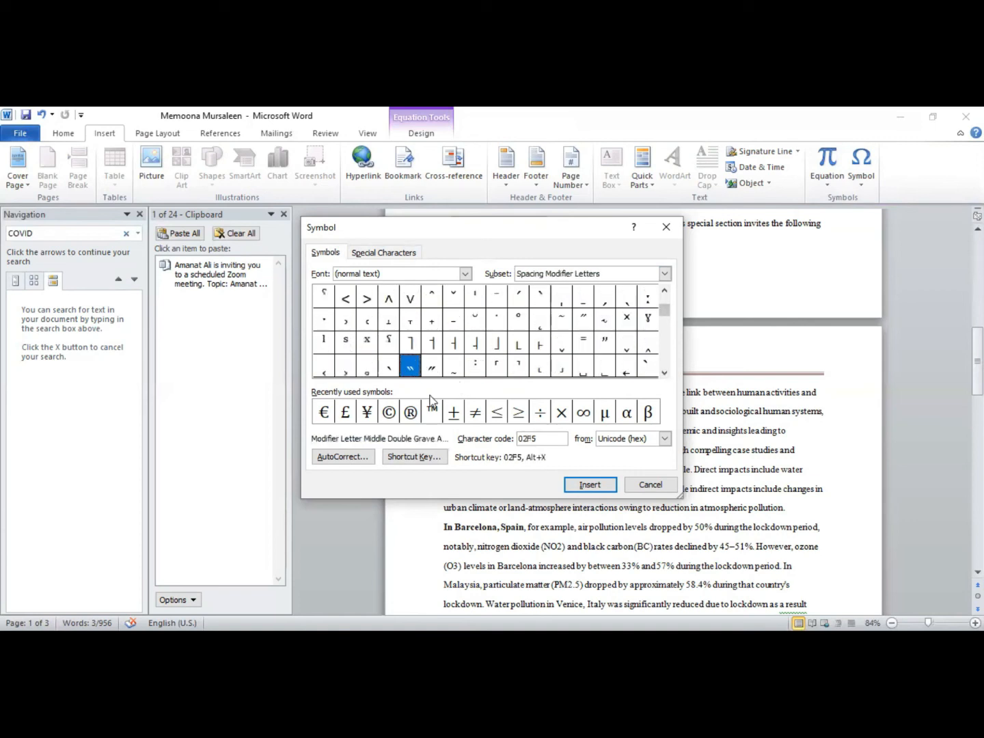
left_click(673, 230)
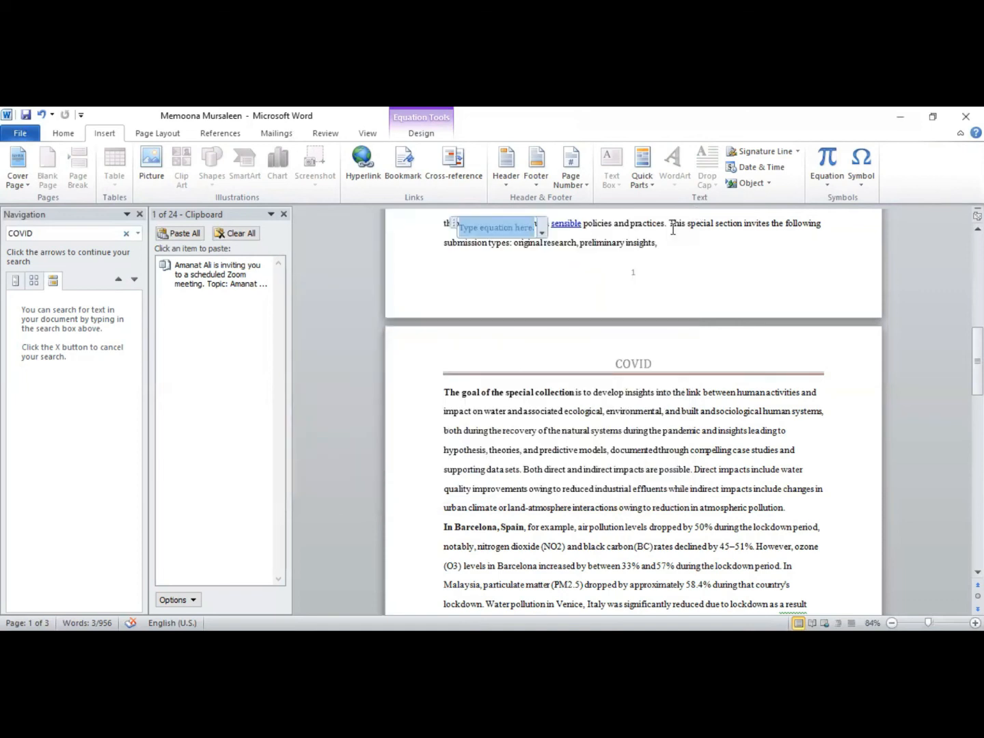
Preview the drop cap styles, including In margin, on the "The results indicate" paragraph at the end of page 3
left_click(601, 259)
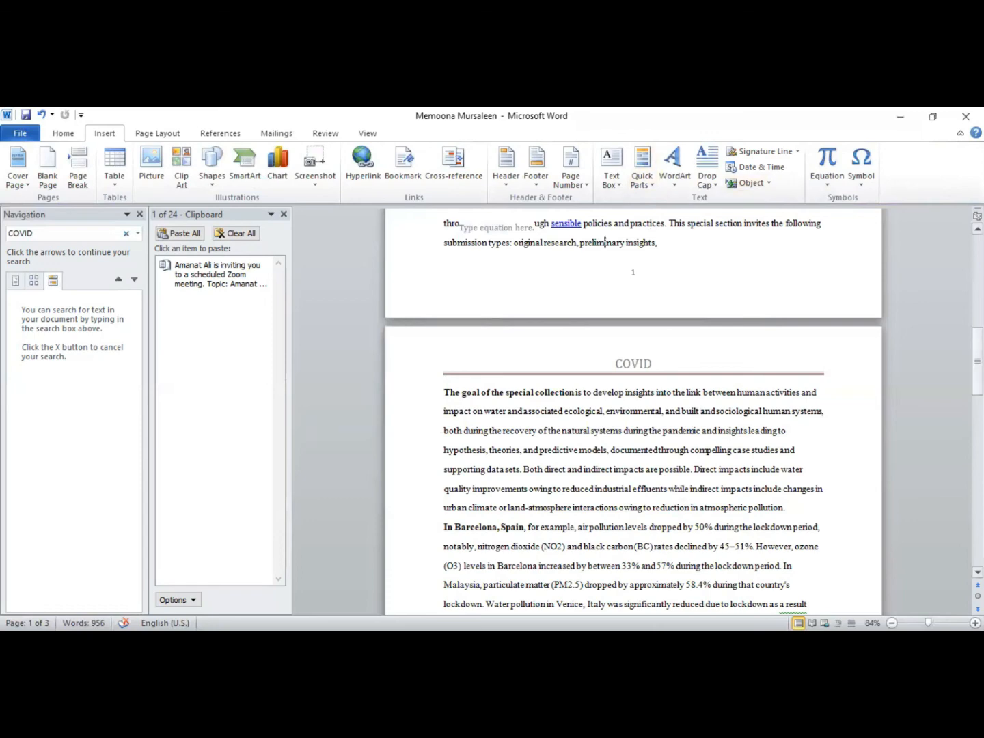
left_click_drag(978, 361, 977, 506)
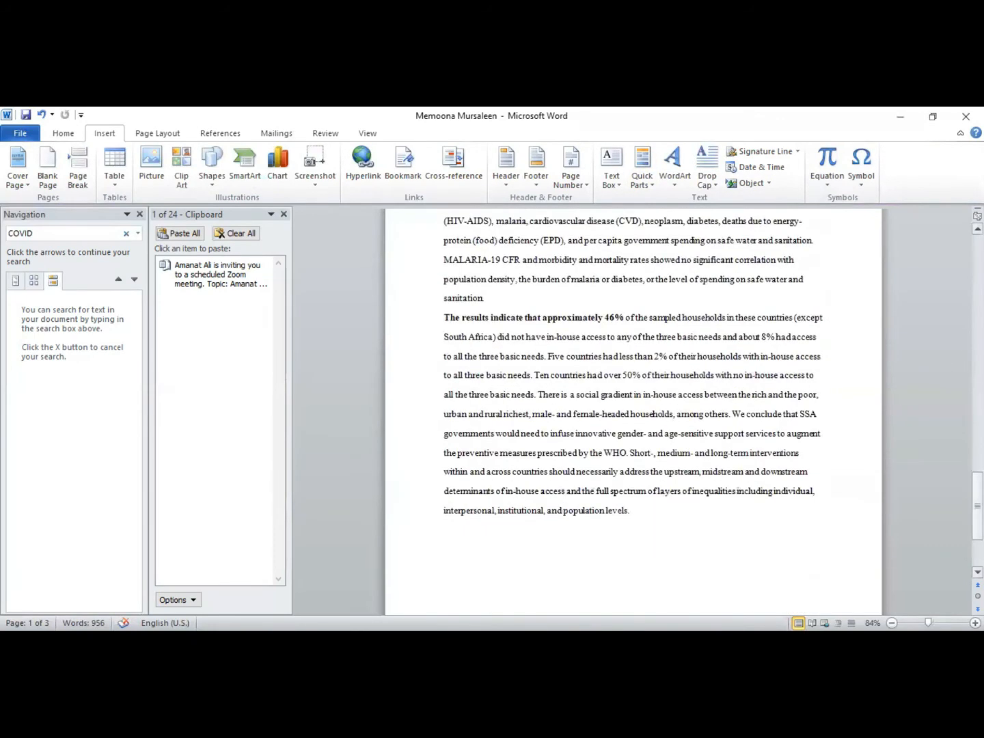
scroll(978, 506, "down", 1)
left_click(681, 483)
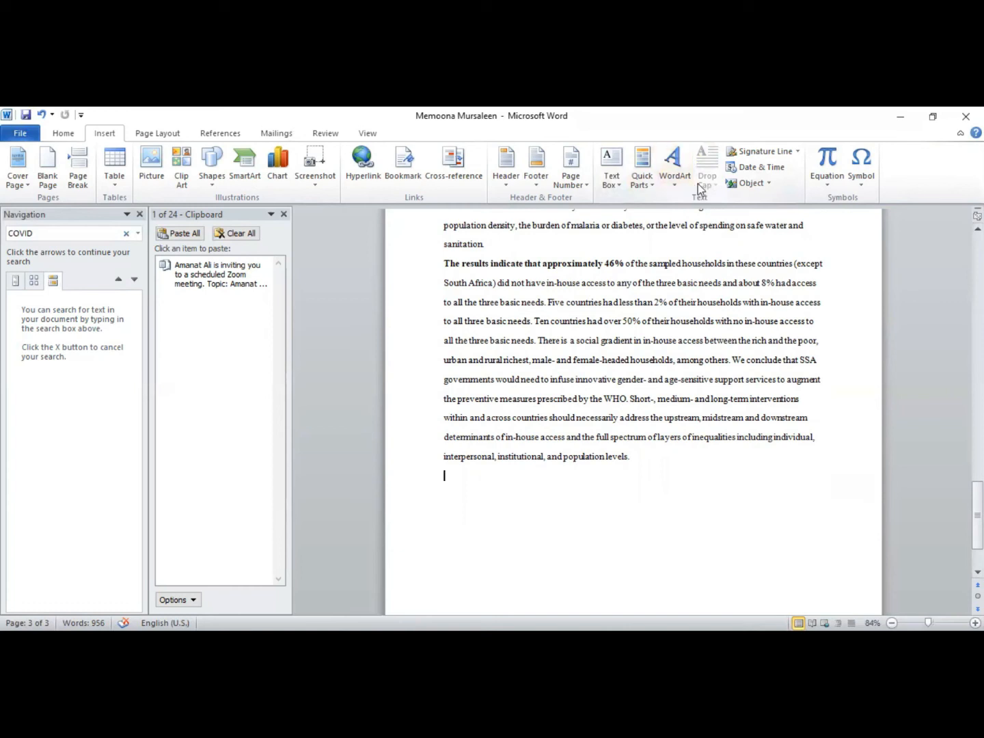
left_click(609, 305)
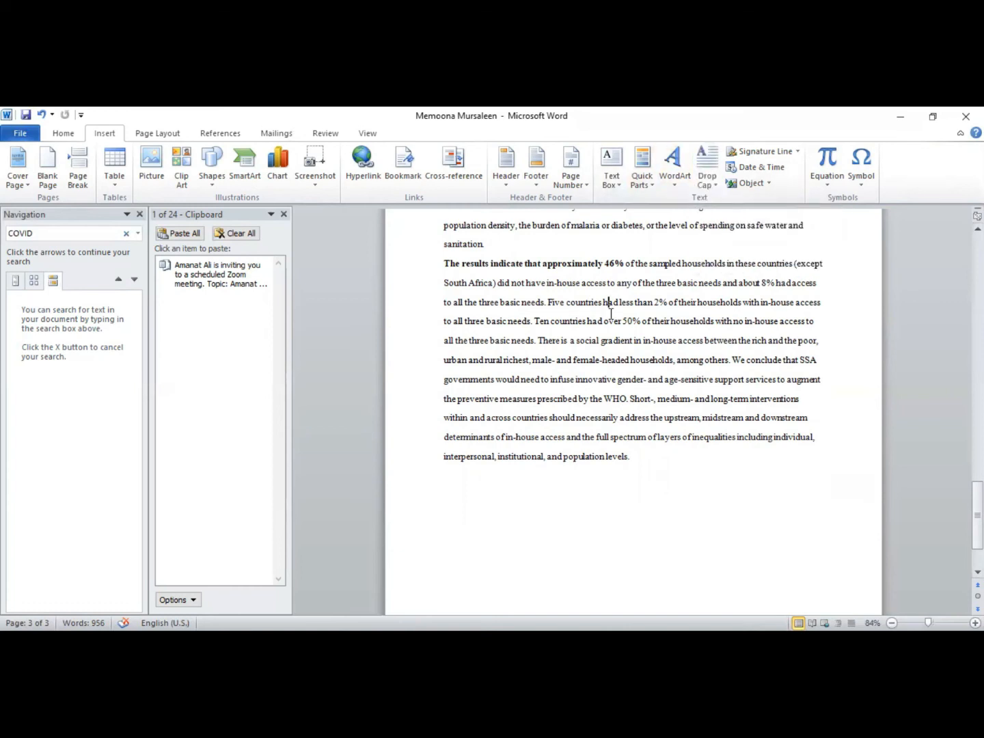
left_click(713, 188)
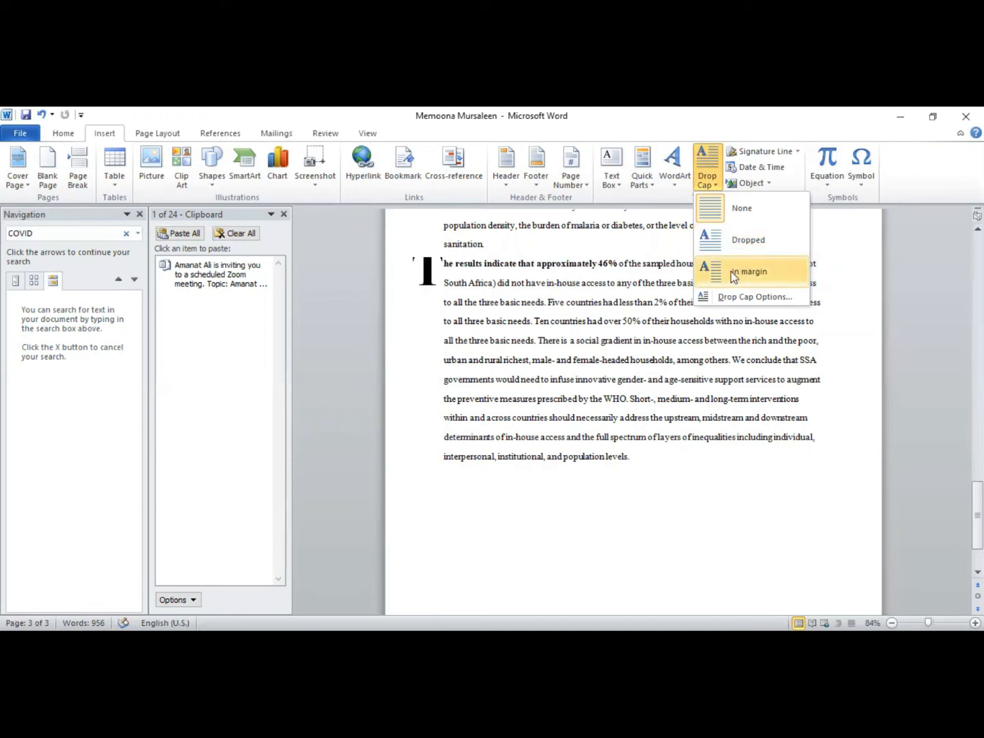
Insert a light blue WordArt object at the "The results indicate" paragraph and delete its placeholder text
left_click(674, 188)
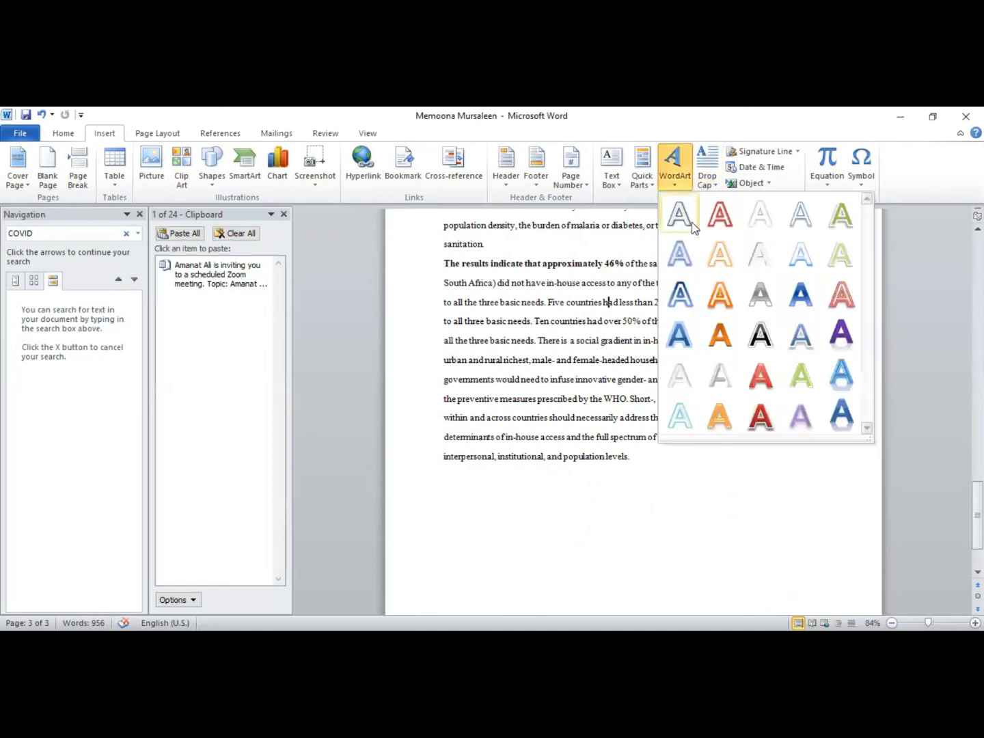
left_click(678, 259)
key("Delete")
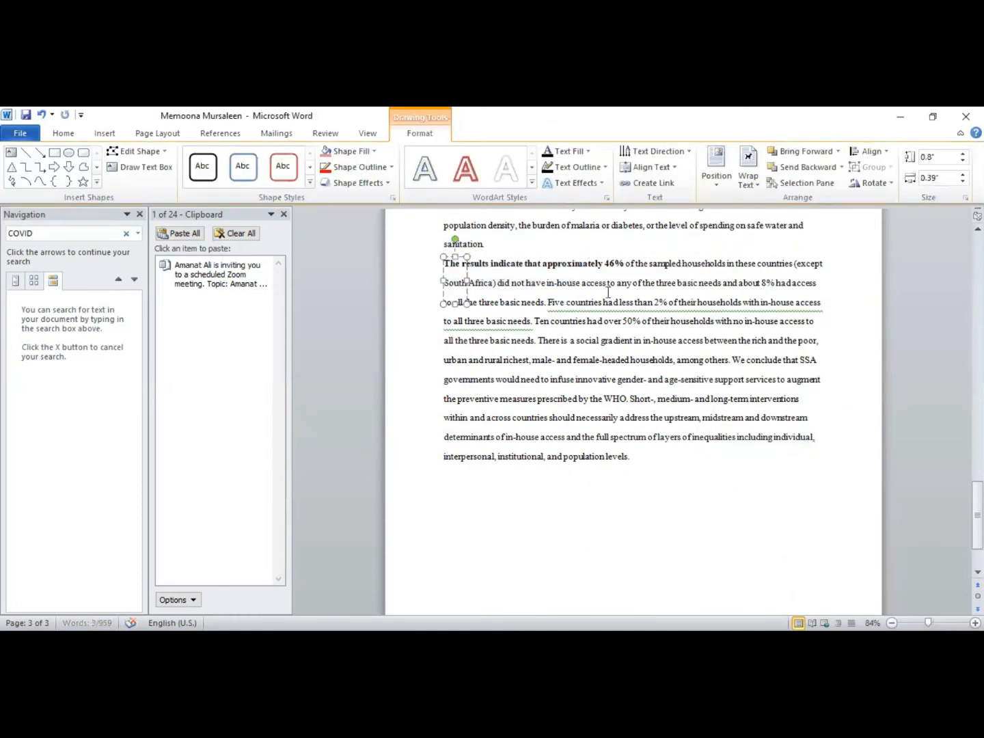
left_click(507, 277)
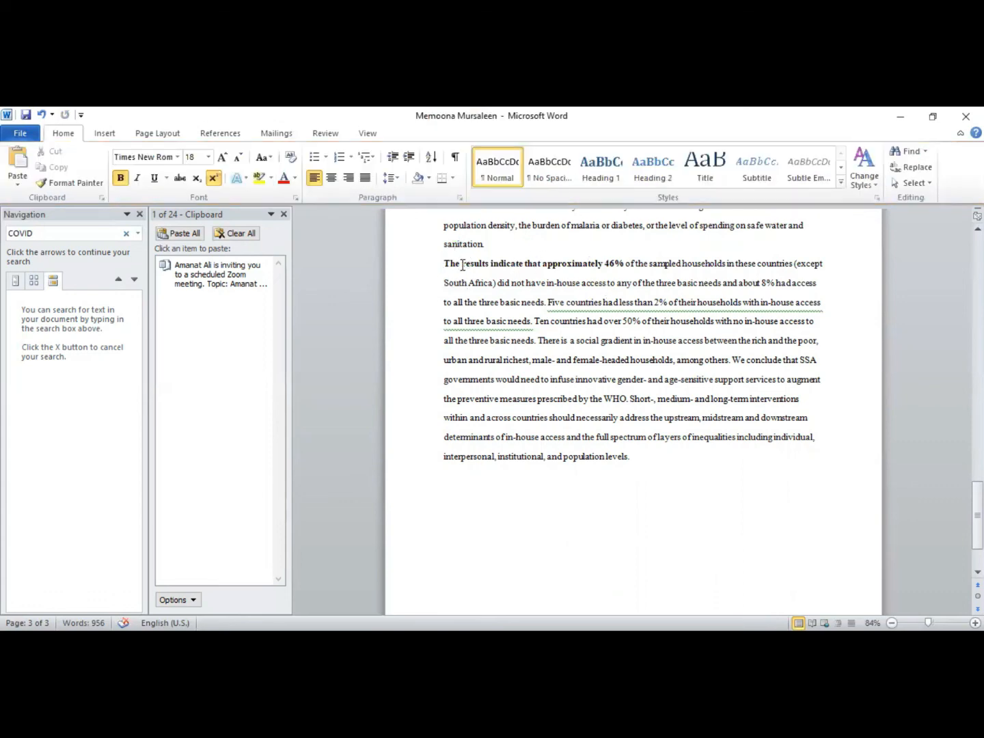
left_click(455, 268)
left_click(480, 265)
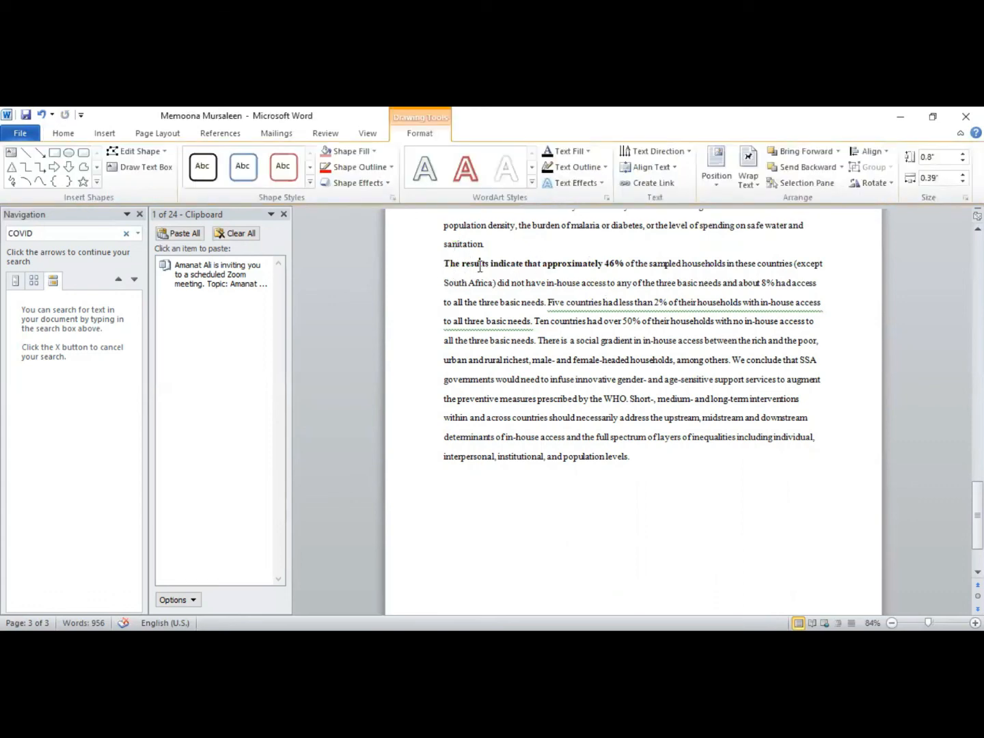
Insert another WordArt at the same paragraph in the "Fill - Tan, Text 2, Outline - Background 2" style and delete its placeholder text
left_click(107, 134)
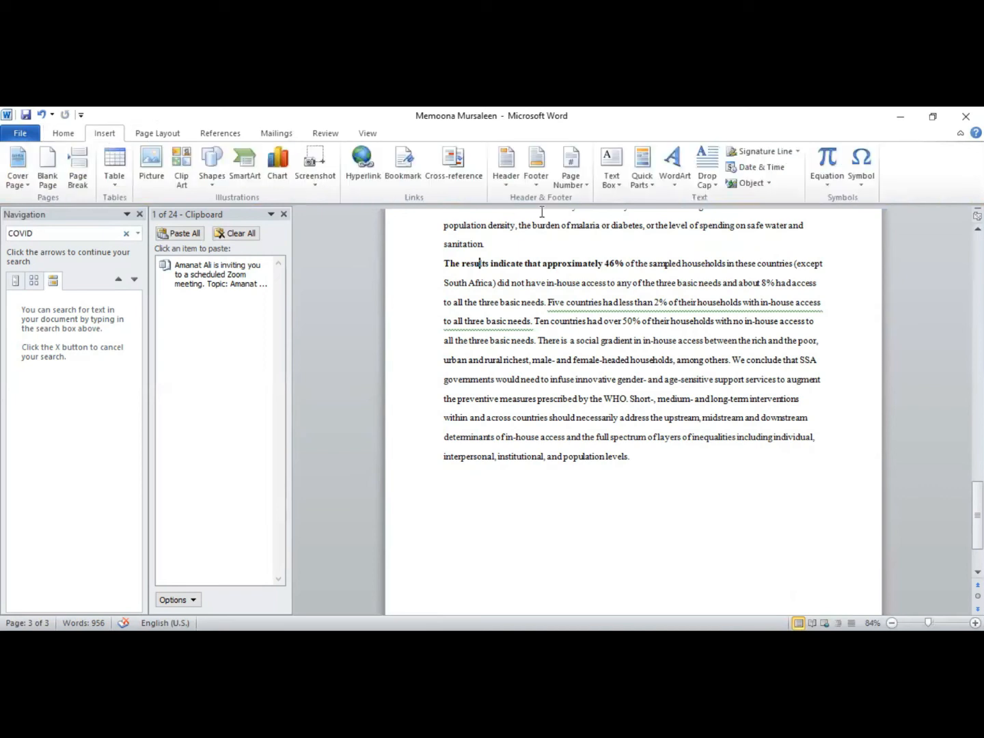
left_click(673, 185)
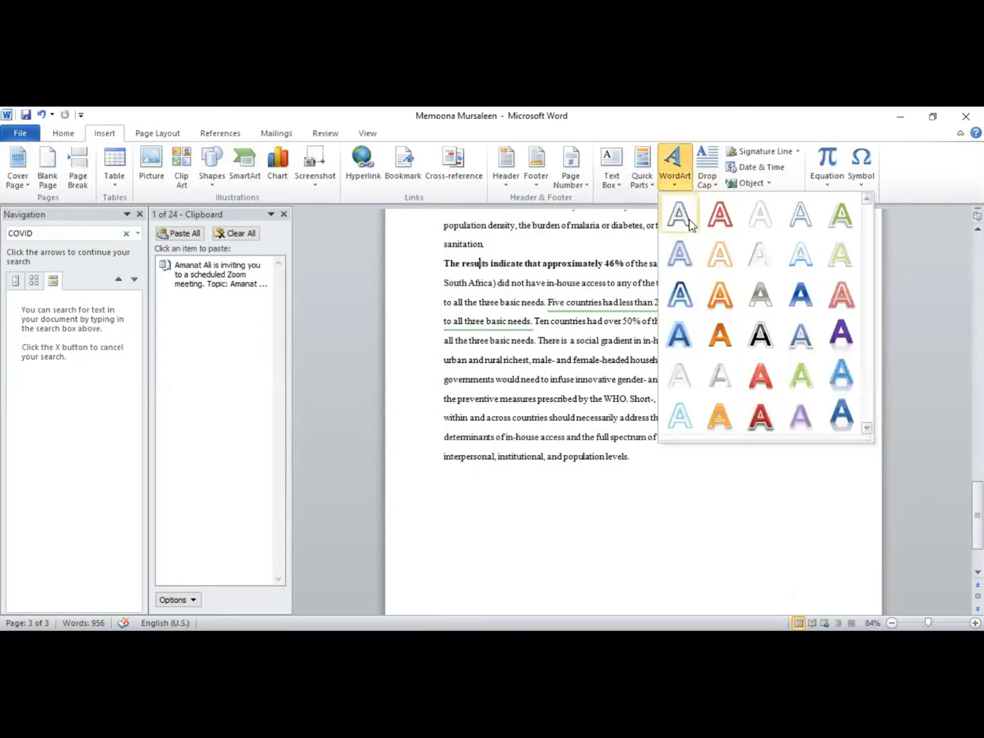
left_click(683, 220)
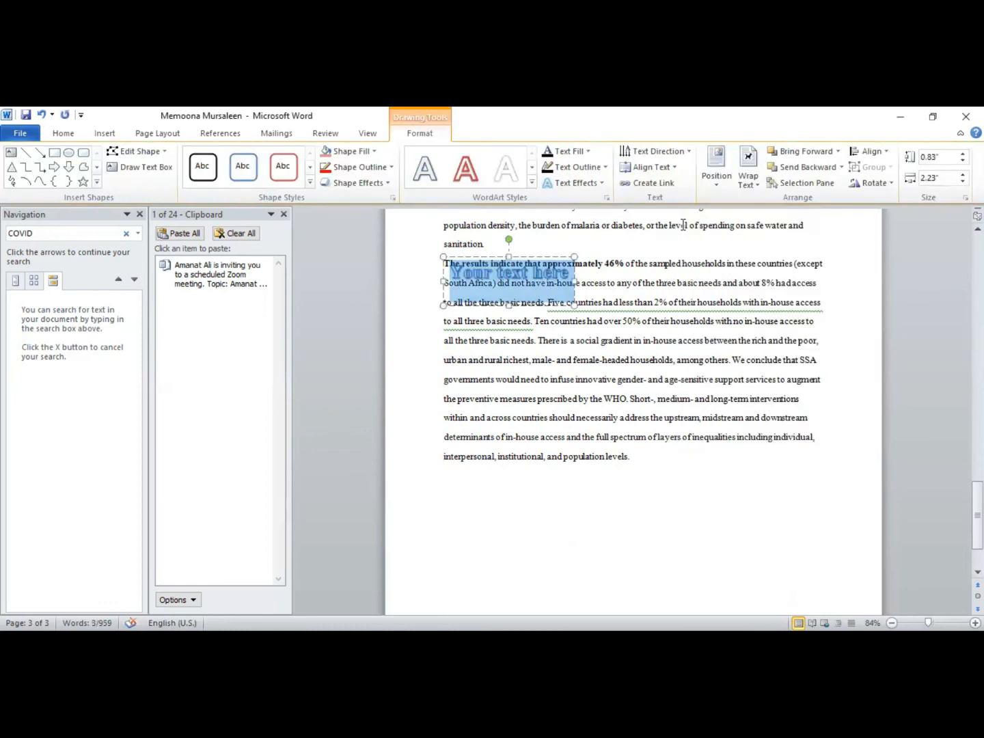
key("Delete")
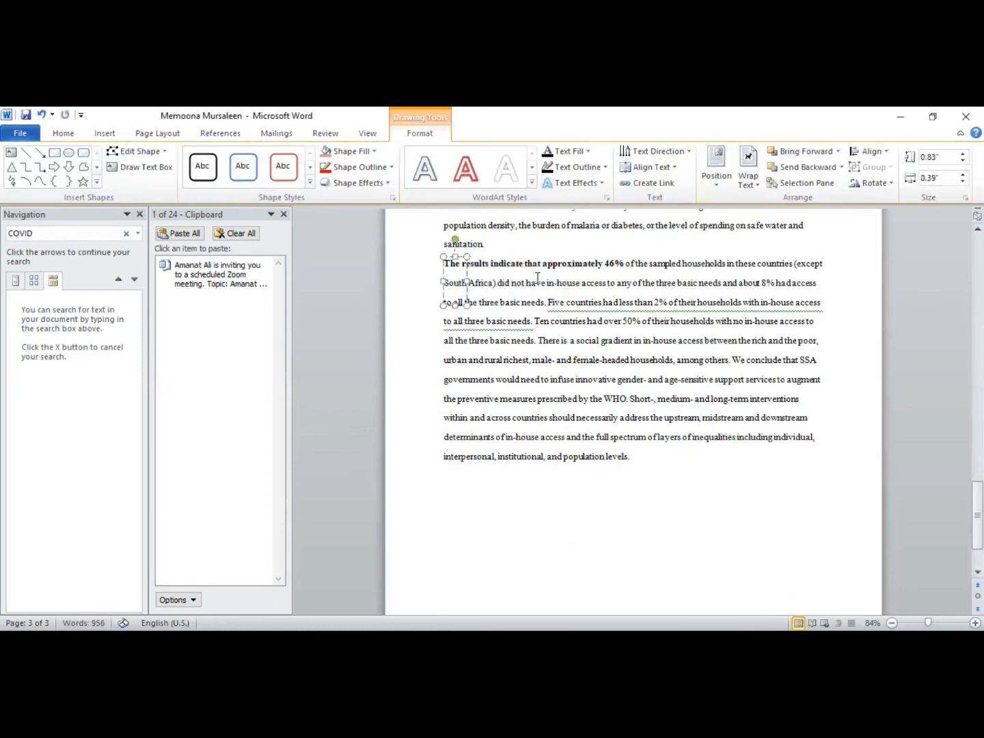
left_click(506, 244)
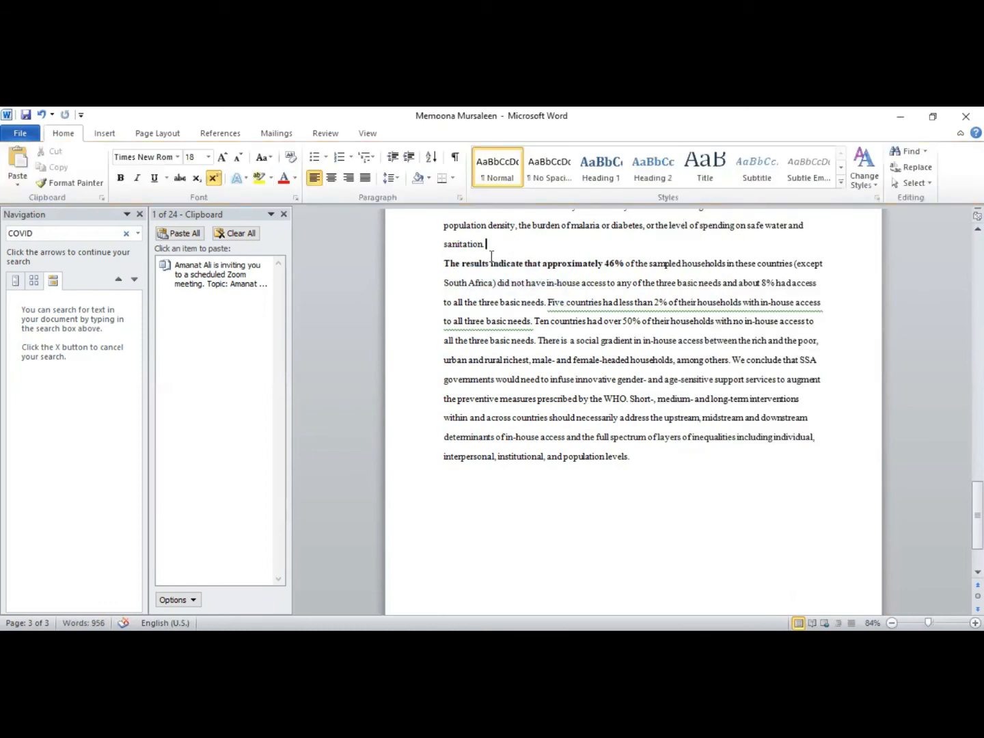
Insert a third WordArt in the "Fill - Tan, Text 2, Outline - Background 2" style over the "The results indicate" paragraph
left_click_drag(493, 260, 456, 264)
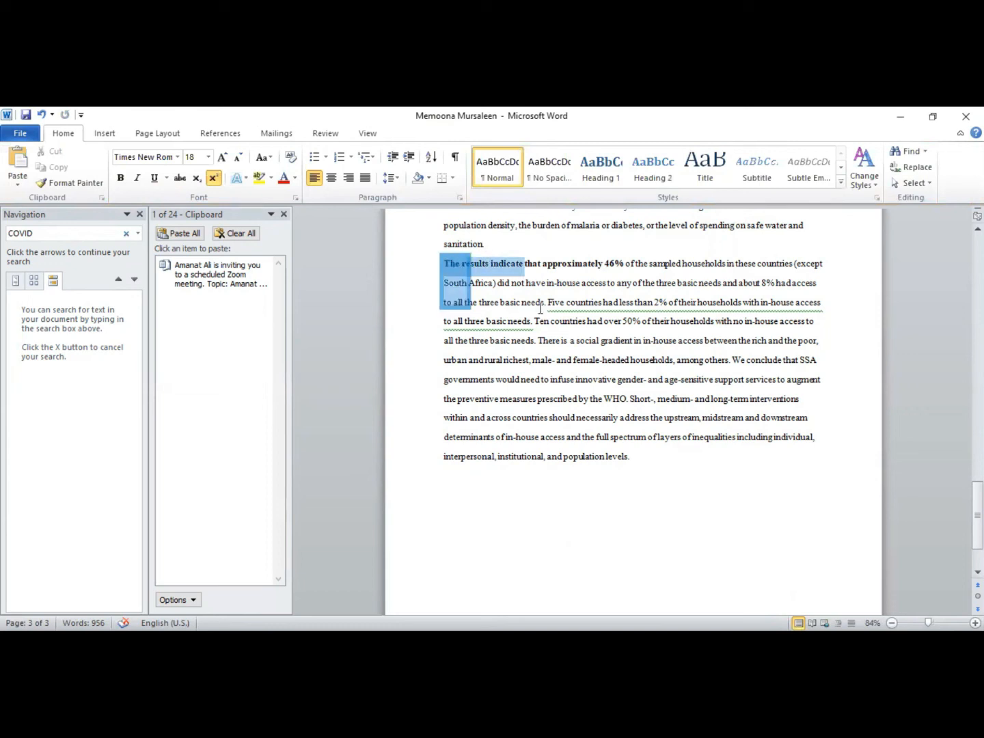
left_click(457, 264)
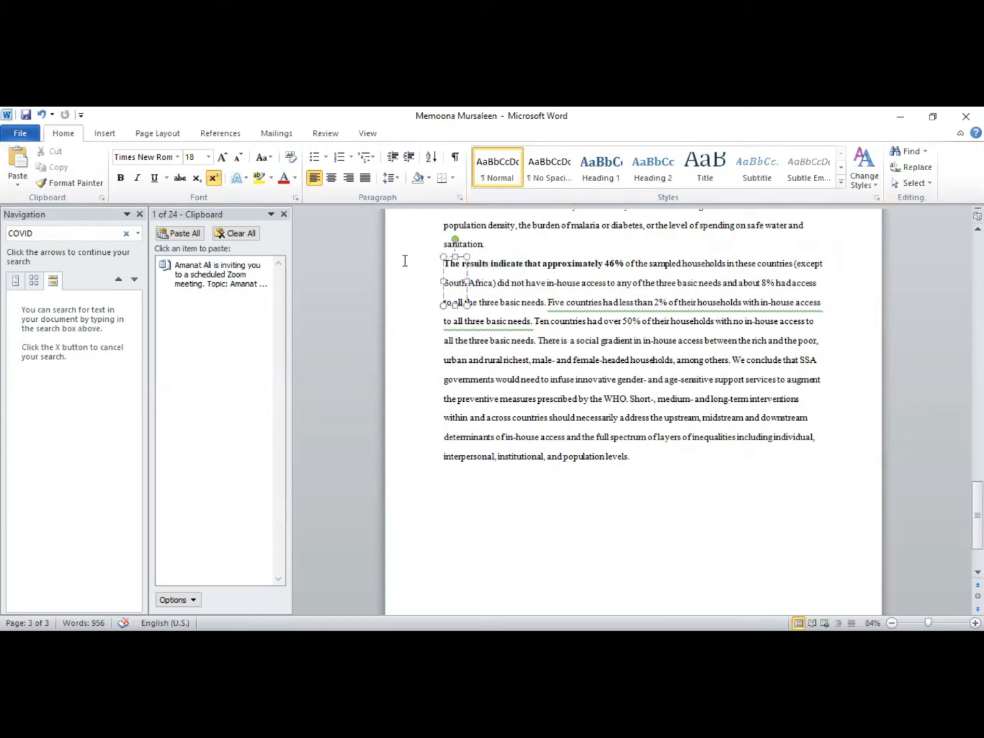
left_click(431, 261)
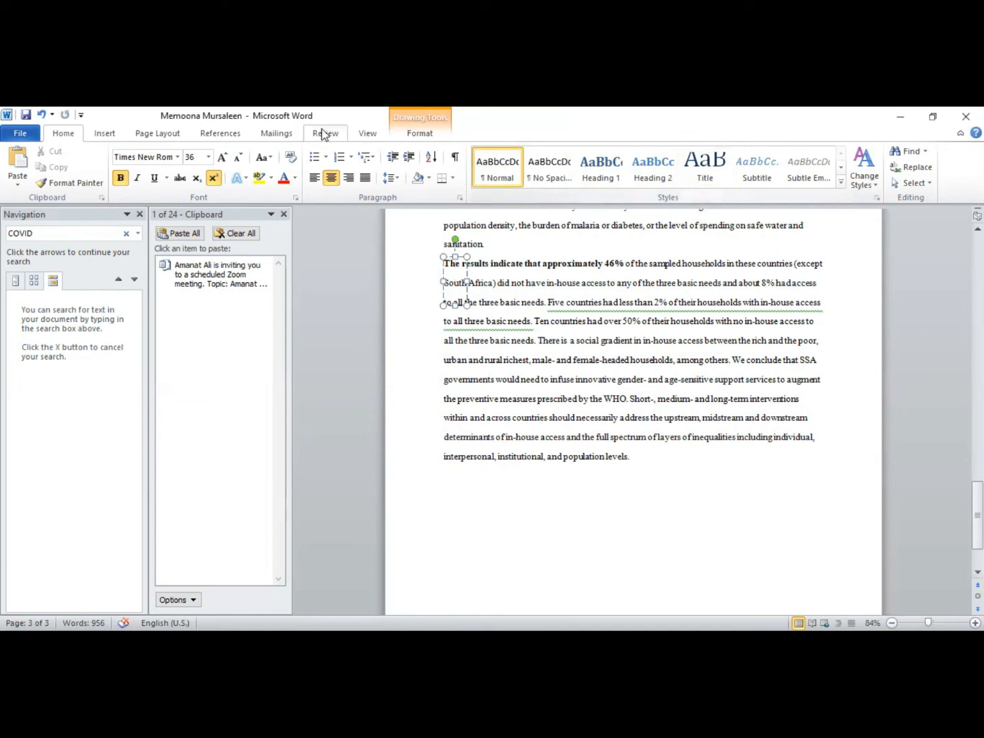
left_click(108, 133)
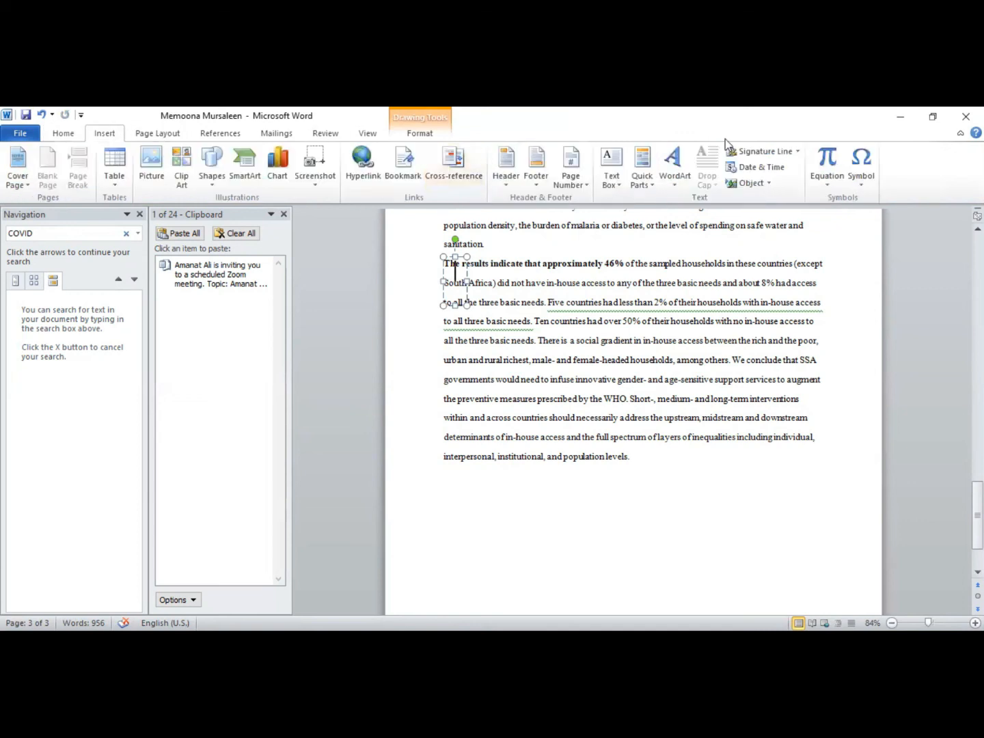
left_click(681, 191)
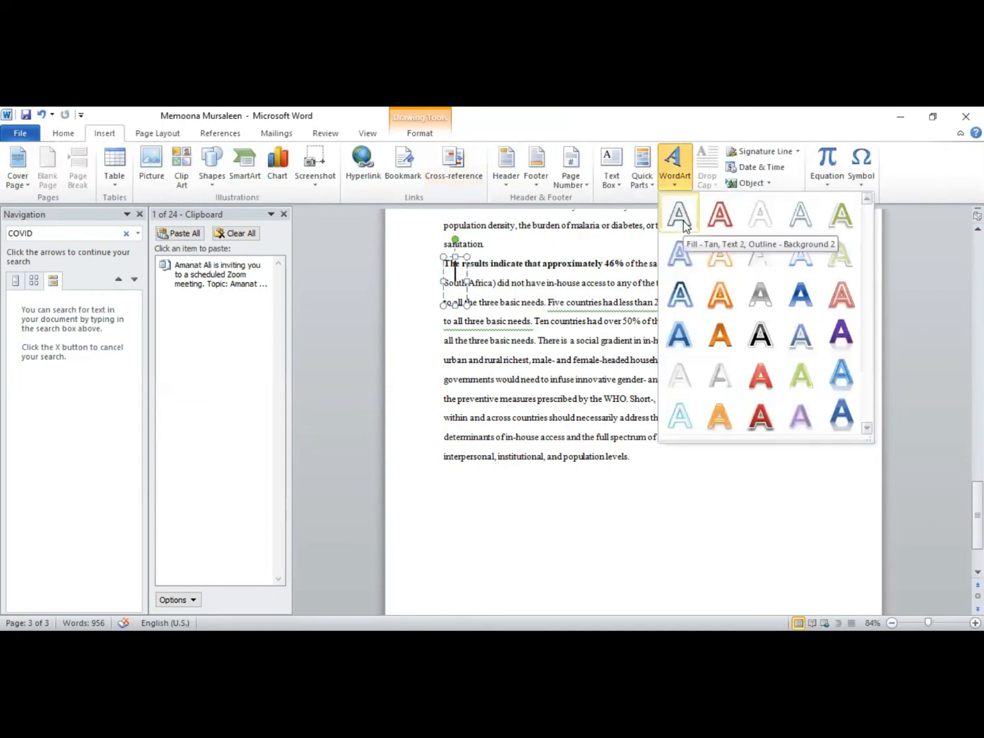
left_click(684, 220)
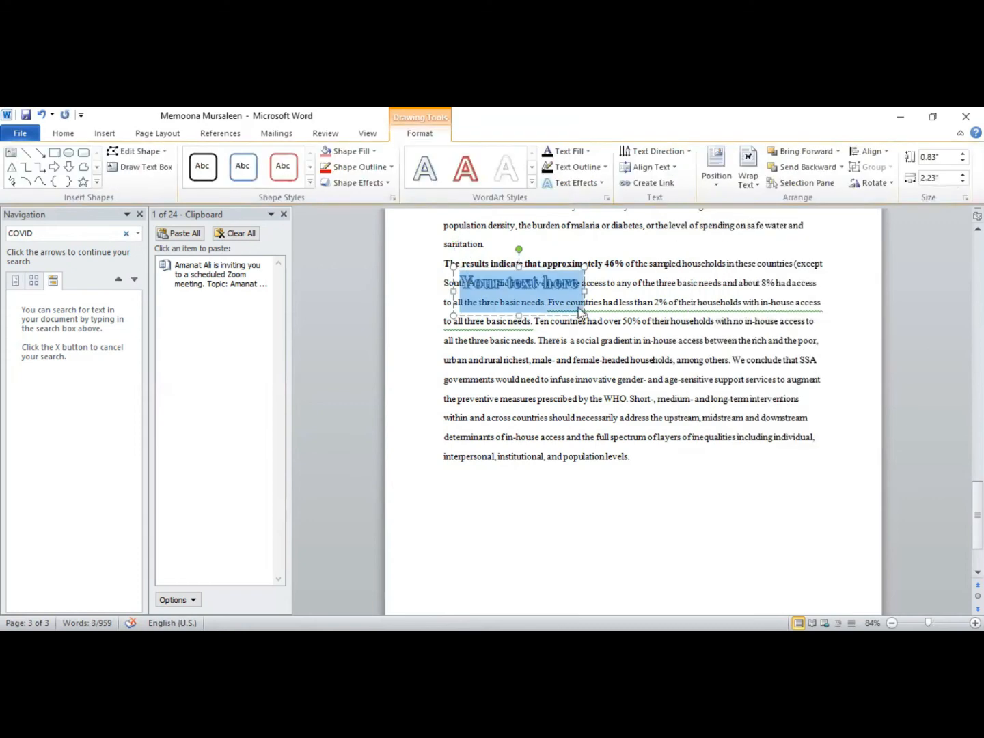
double_click(608, 264)
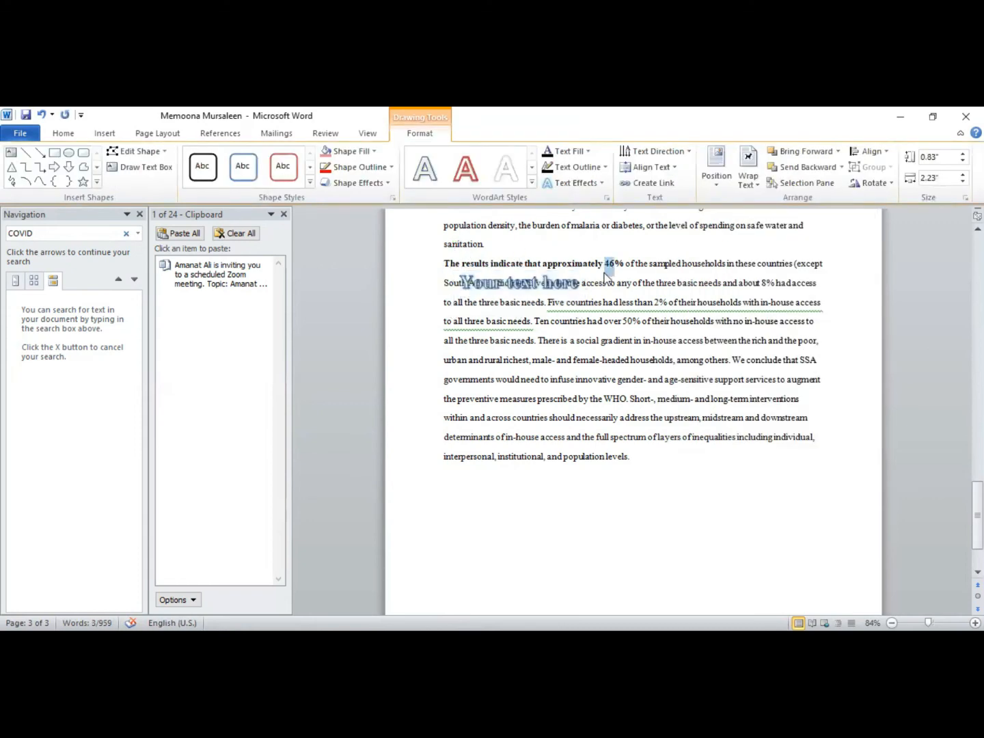
left_click_drag(583, 291, 476, 281)
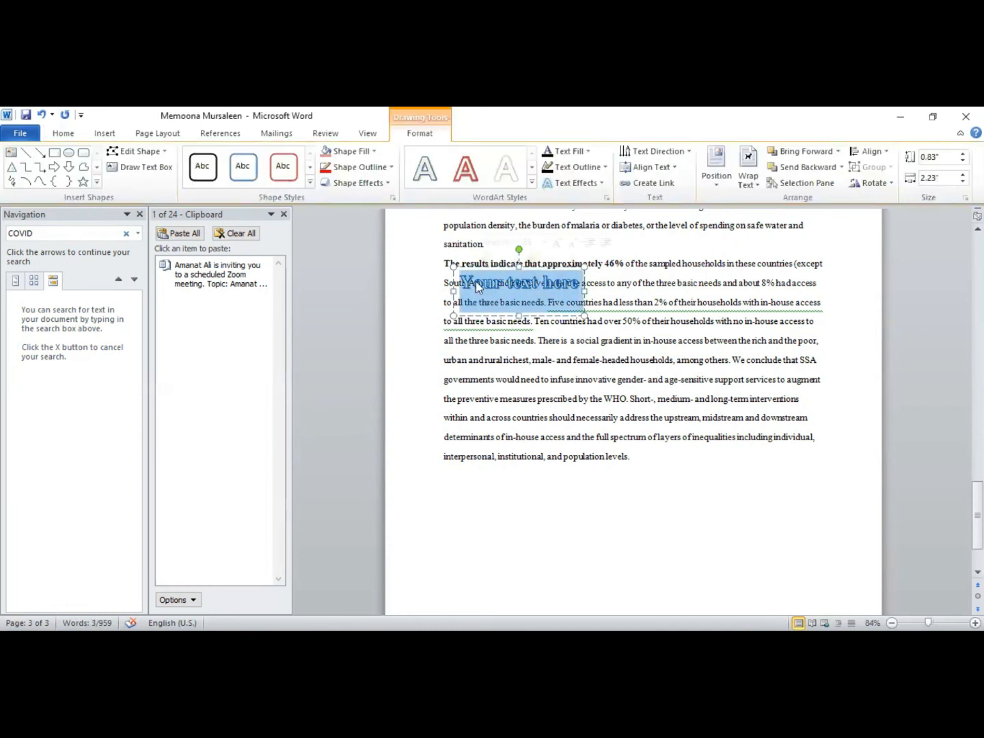
left_click(472, 341)
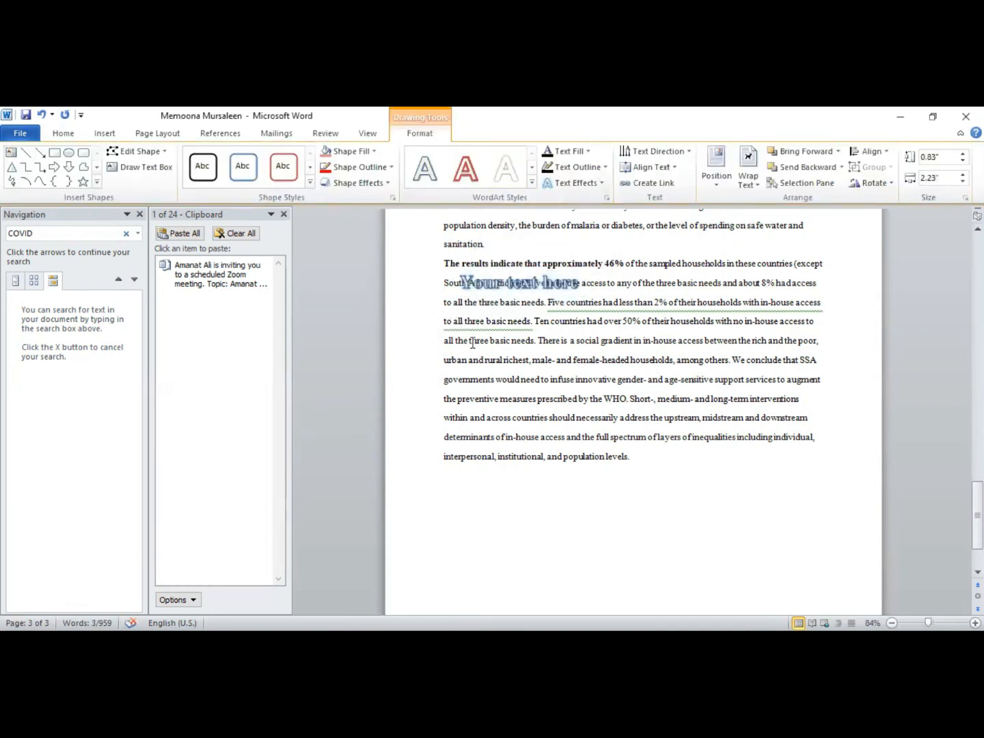
left_click(446, 268)
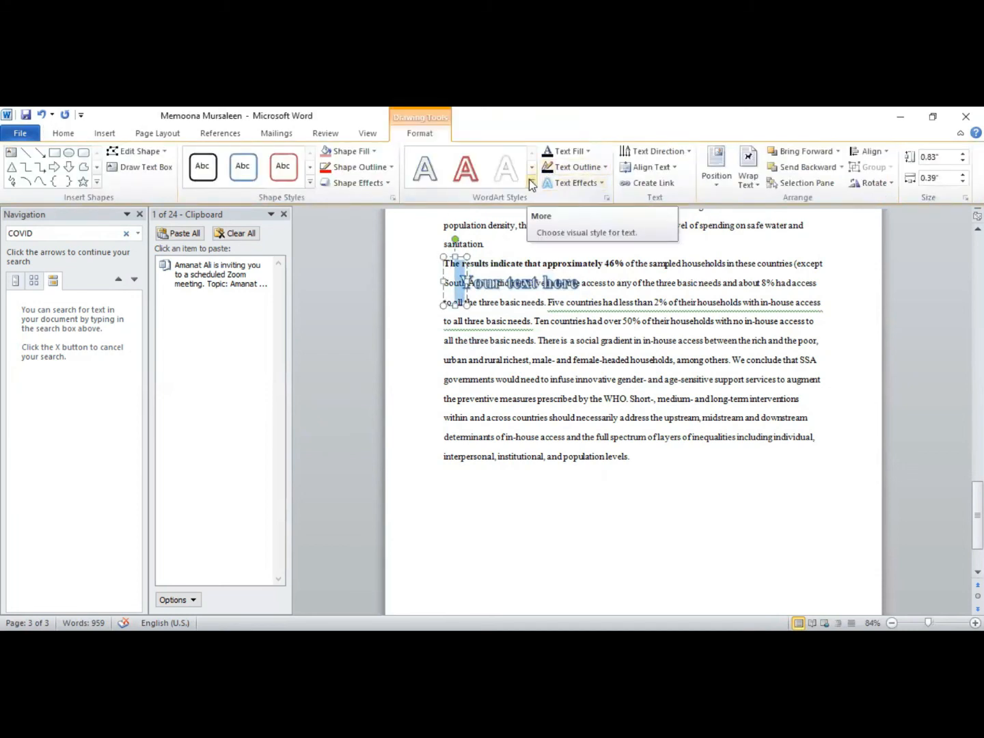
Delete the "Your text here" placeholder from the newly inserted WordArt
left_click(532, 286)
key("BackSpace")
key("BackSpace")
key("BackSpace")
key("BackSpace")
key("BackSpace")
key("BackSpace")
key("BackSpace")
key("BackSpace")
key("BackSpace")
key("BackSpace")
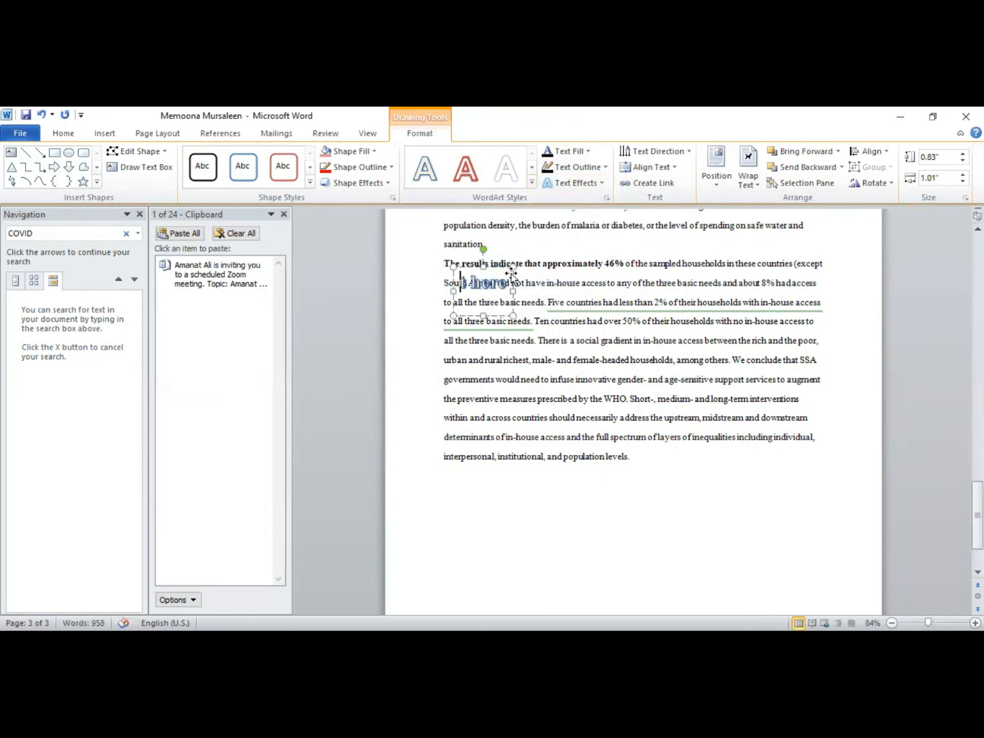
left_click(508, 278)
key("BackSpace")
key("BackSpace")
key("BackSpace")
key("BackSpace")
key("BackSpace")
key("BackSpace")
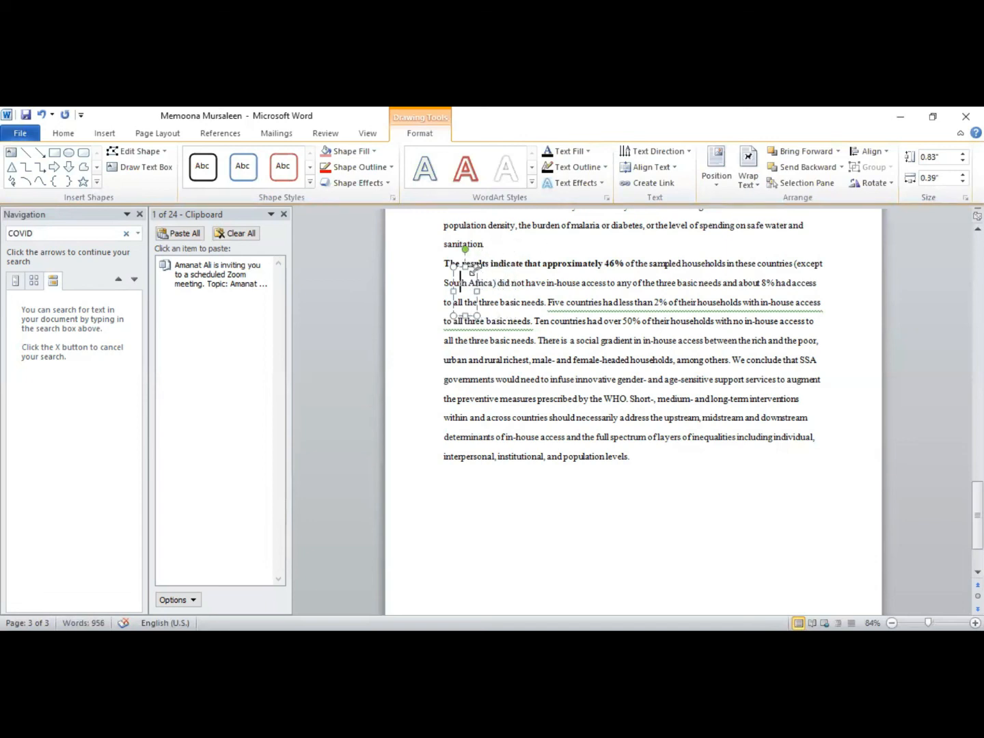
Look over the AutoText entries and insert the Keywords document property after "in-house" in the "The results indicate" paragraph
left_click(582, 282)
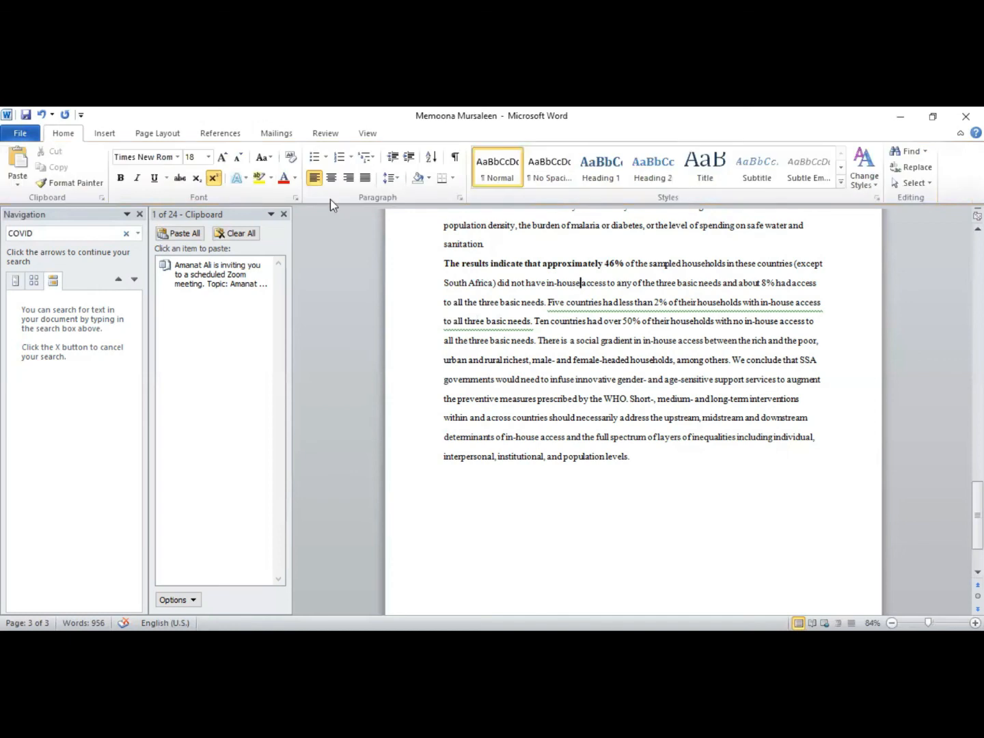
left_click(102, 134)
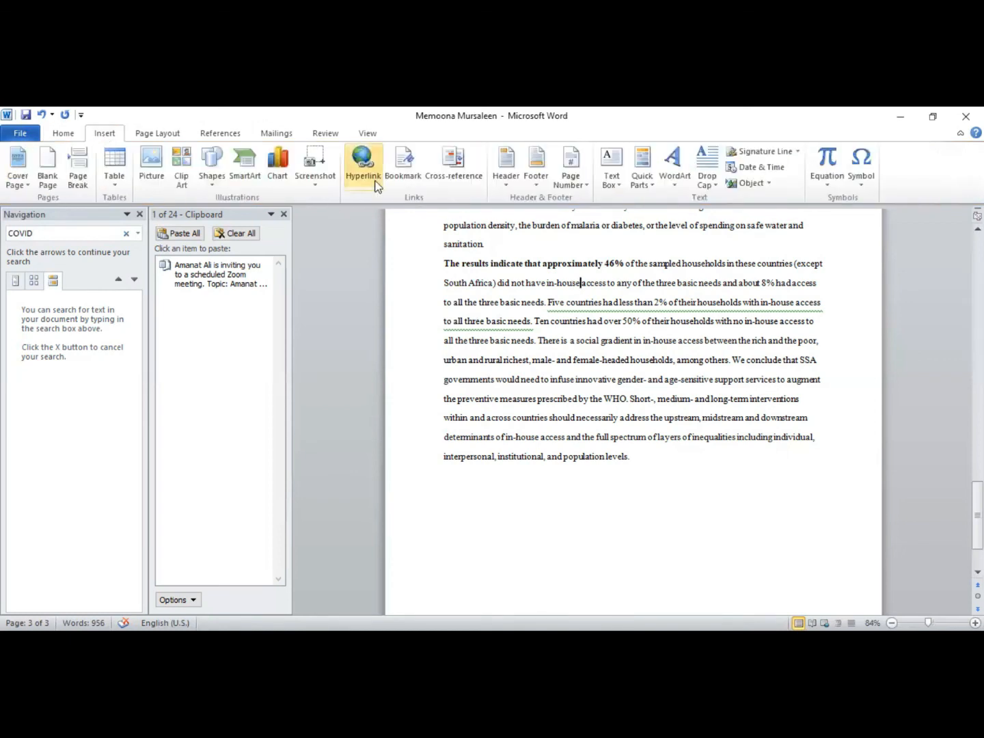
left_click(652, 182)
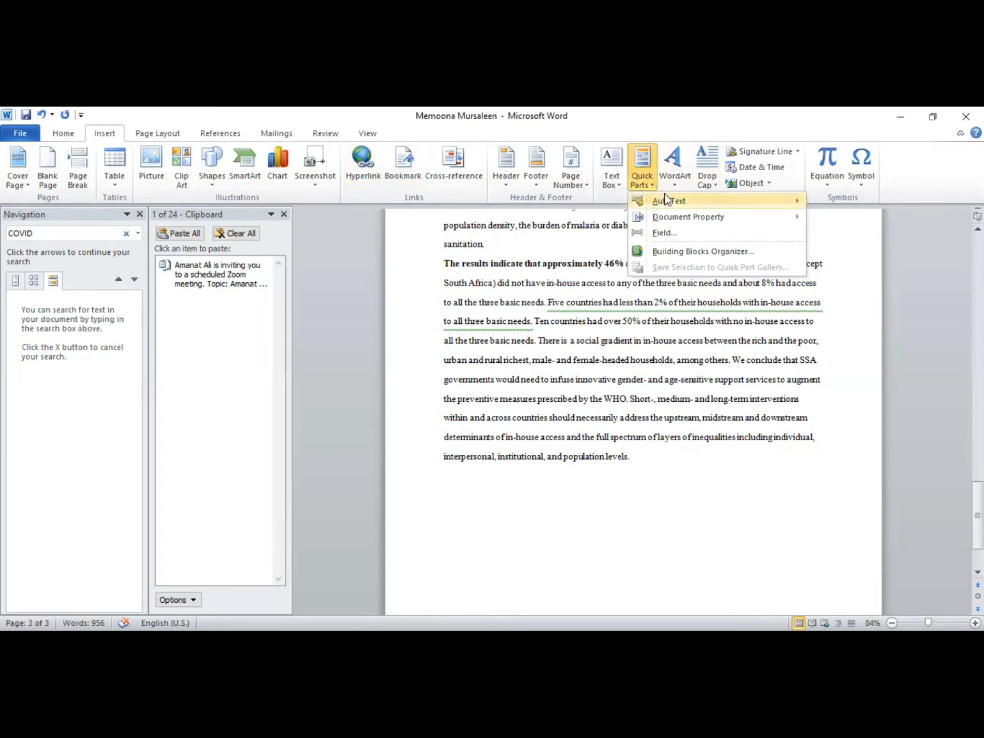
mouse_move(666, 199)
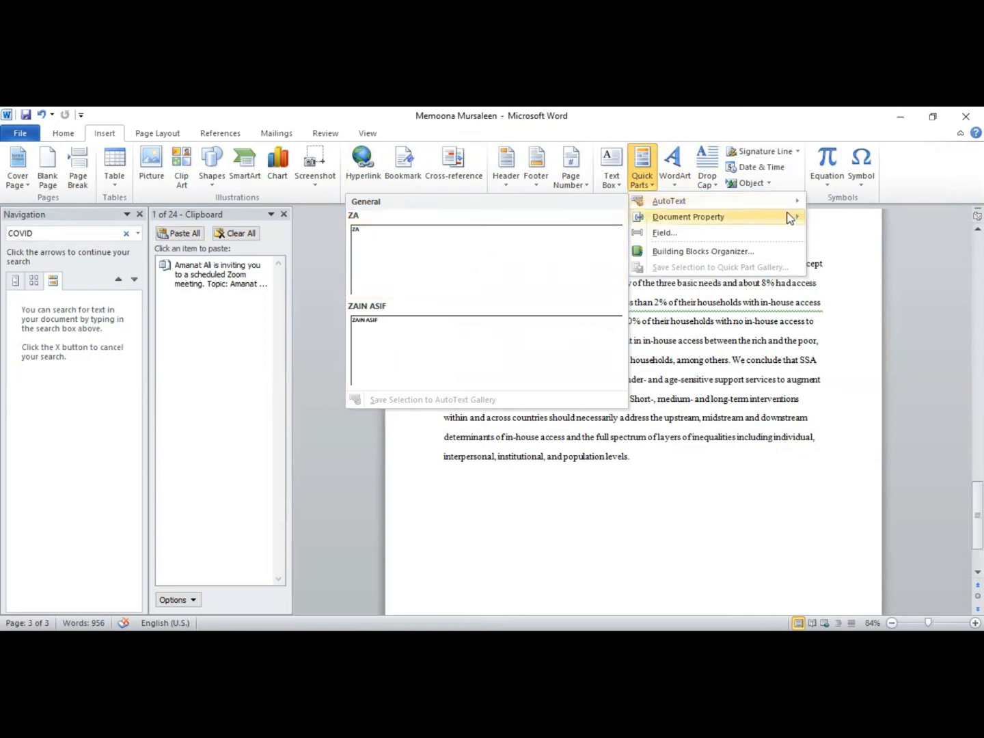
mouse_move(791, 222)
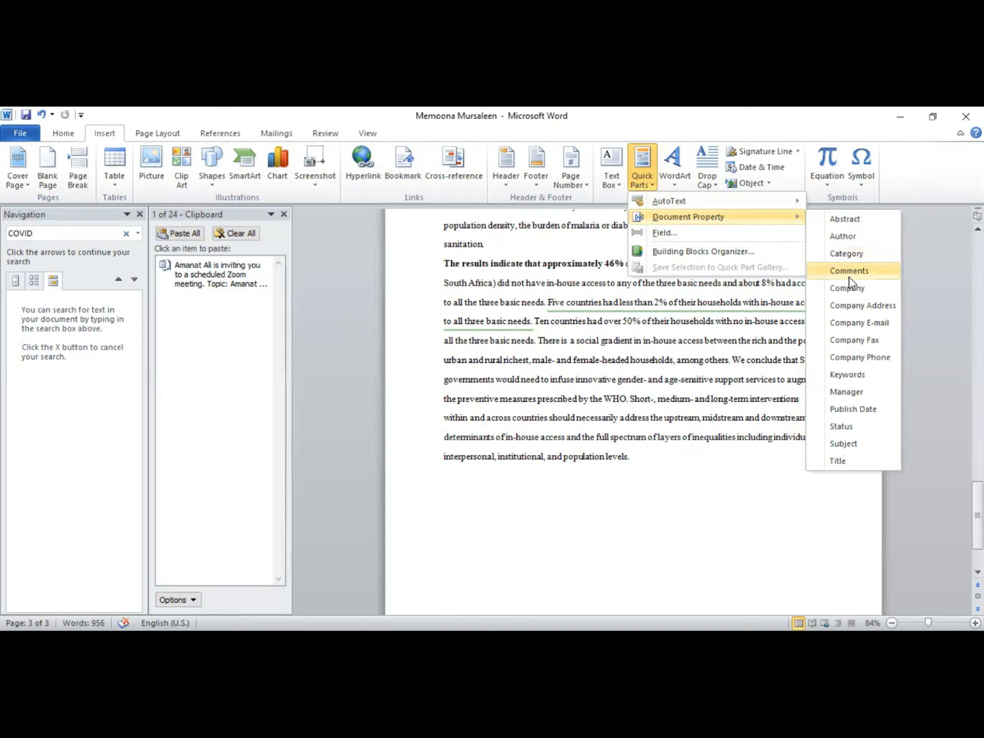
left_click(849, 375)
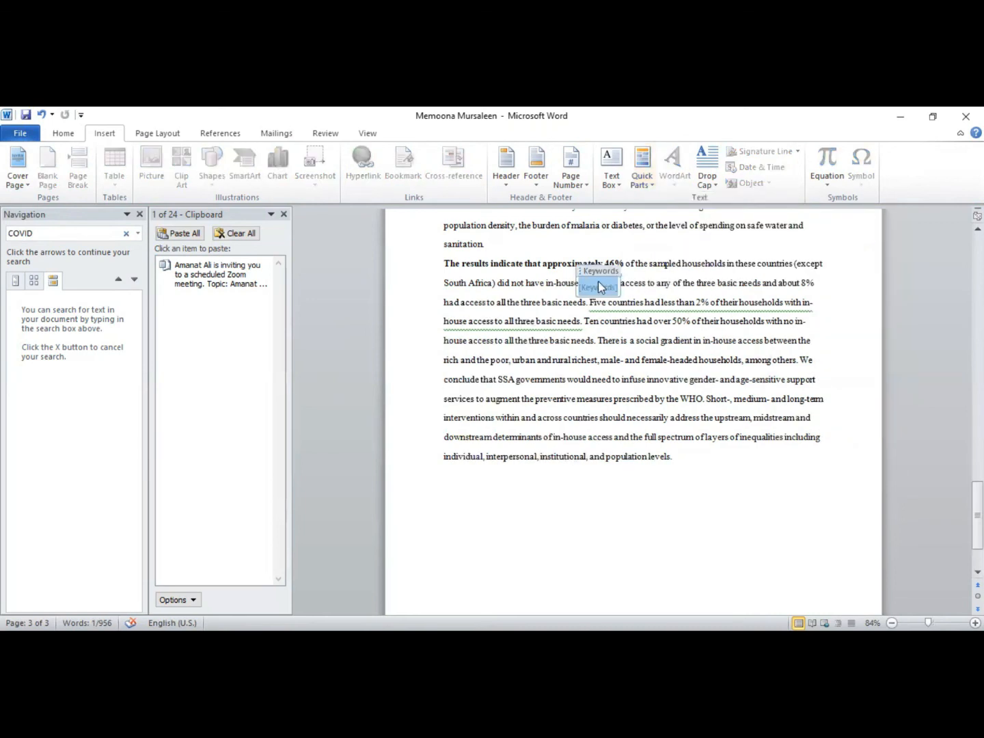
left_click(710, 249)
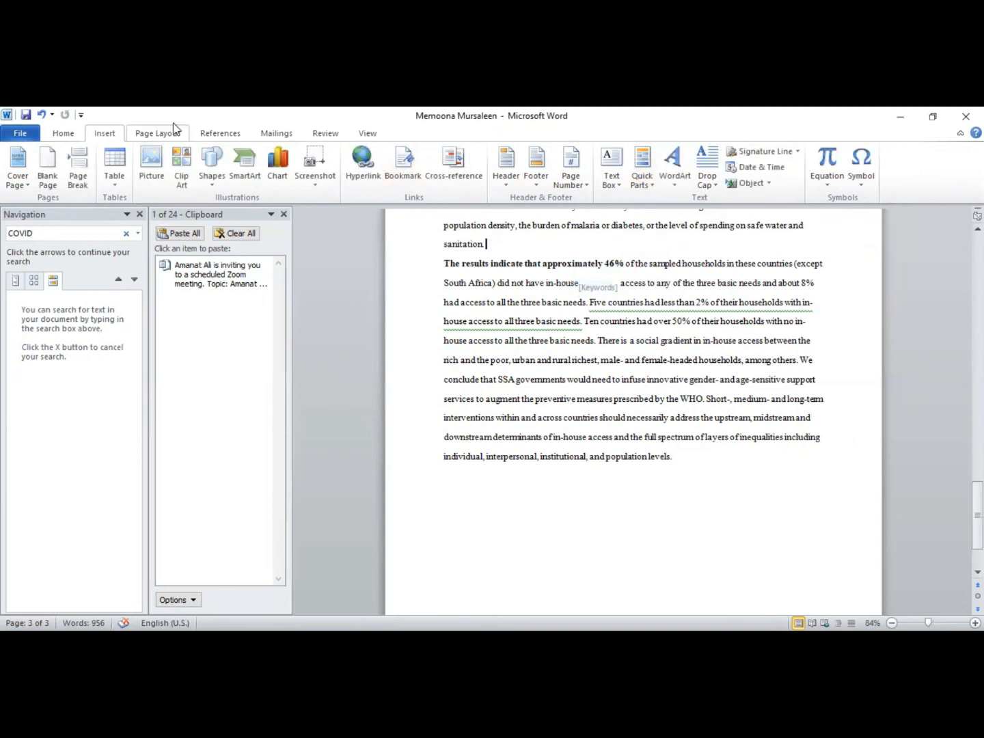
Insert a Simple Text Box on page 3 and replace its placeholder text with "My Book"
left_click(614, 177)
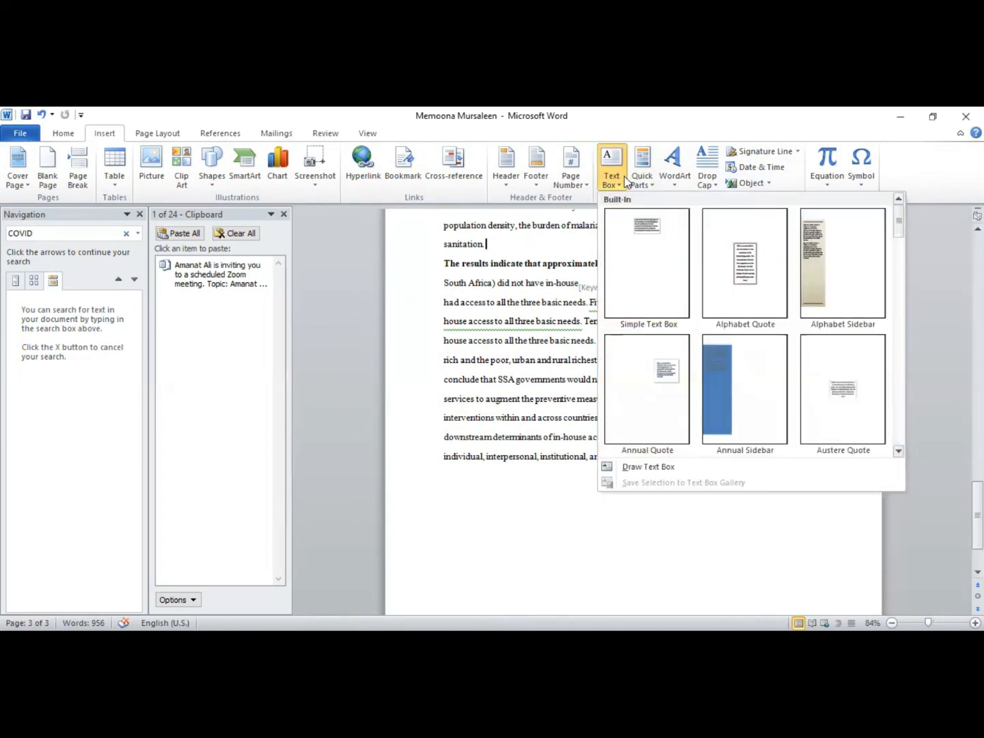
left_click(650, 248)
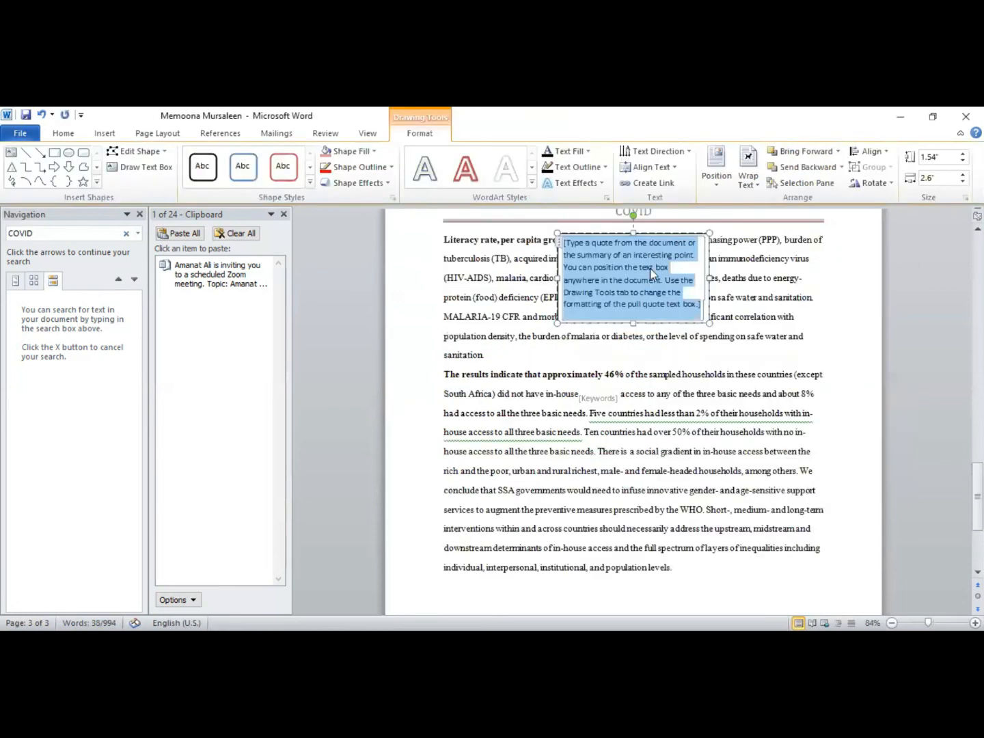
left_click(606, 234)
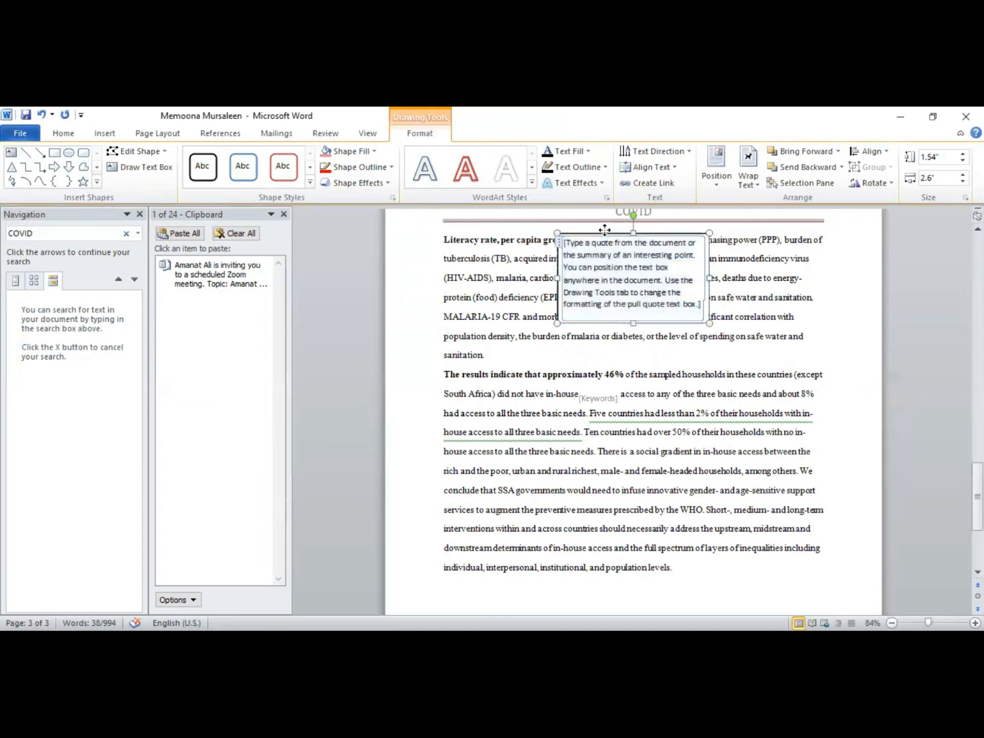
left_click(635, 280)
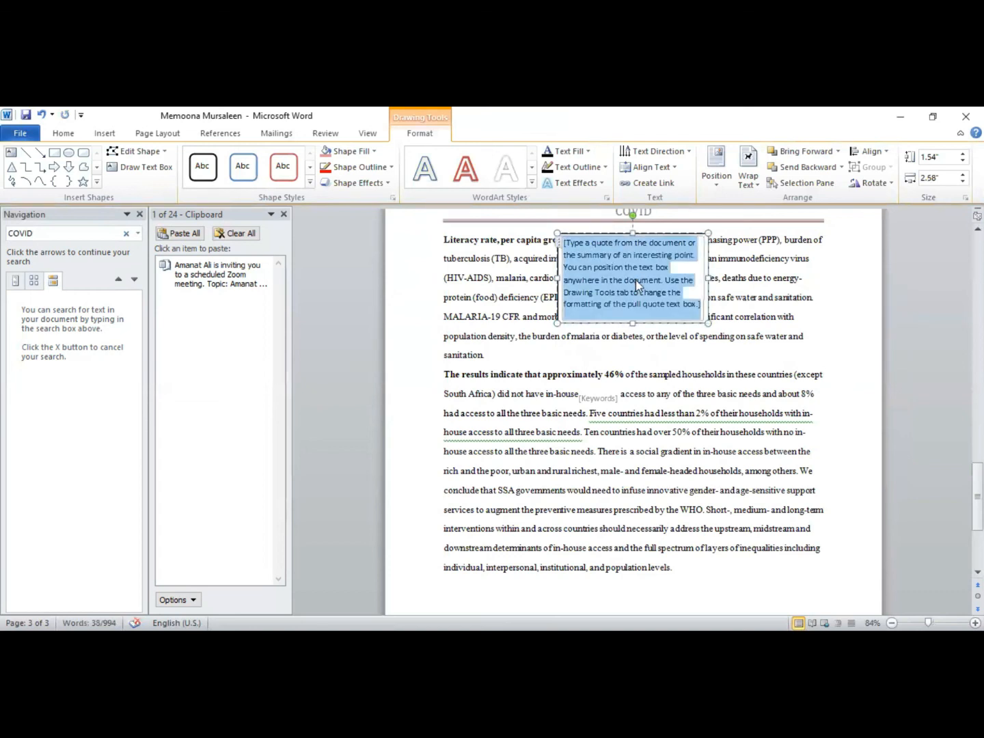
key("BackSpace")
type("M")
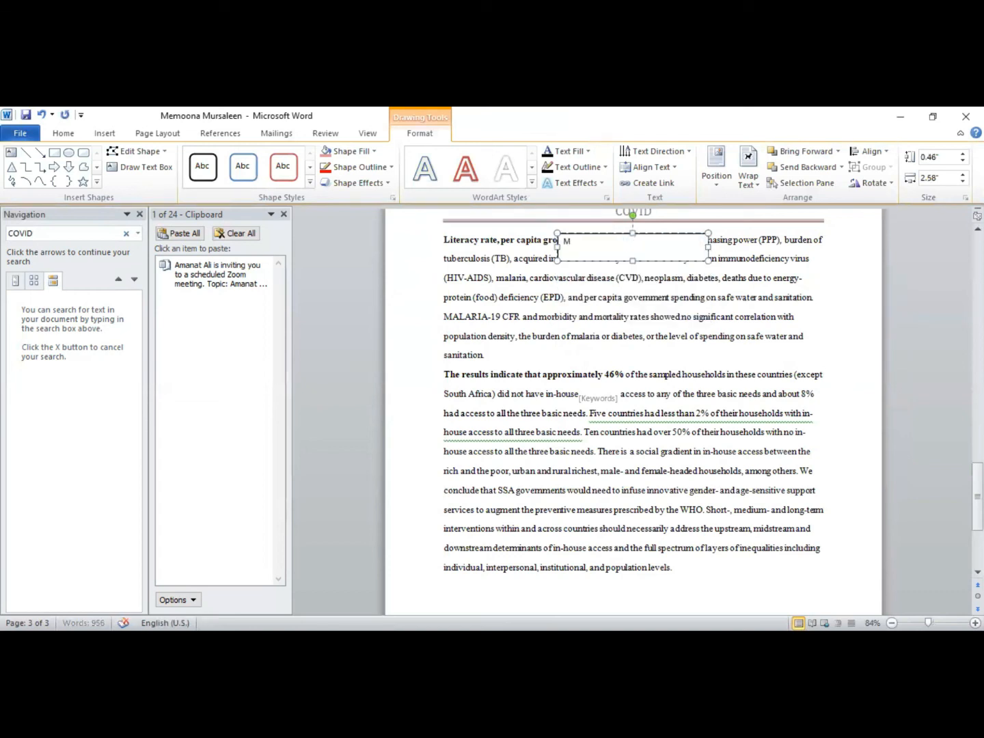
type("y Book")
left_click(665, 297)
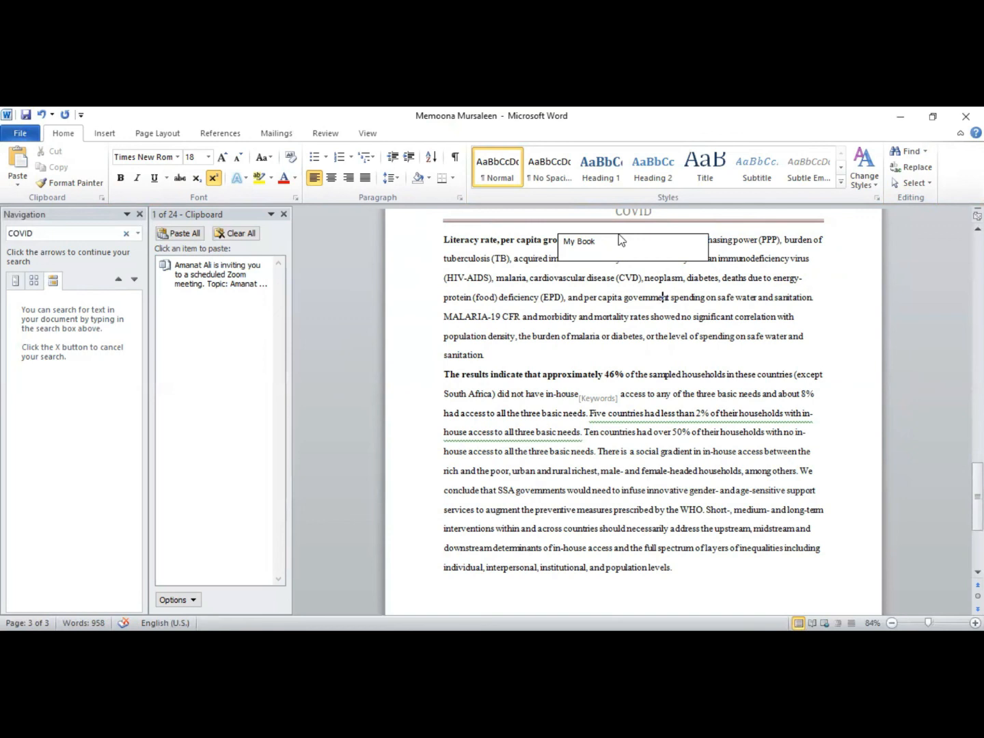
Move the "My Book" text box down to the third line of the "Literacy rate" paragraph, against the left margin
left_click(614, 240)
left_click(606, 234)
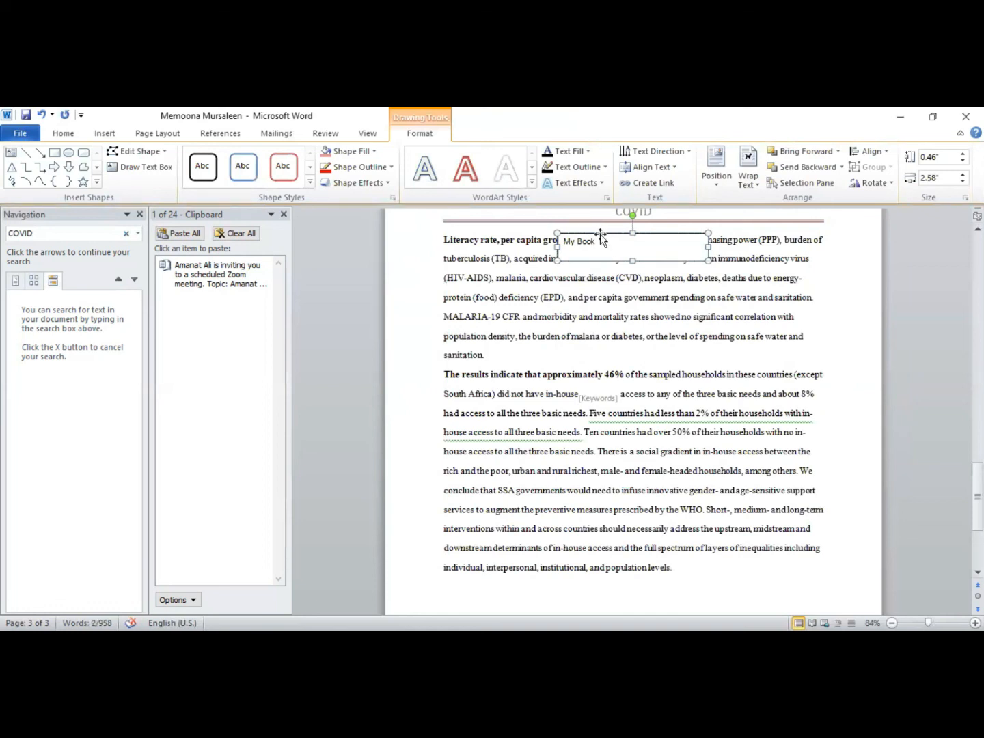
left_click_drag(602, 237, 564, 279)
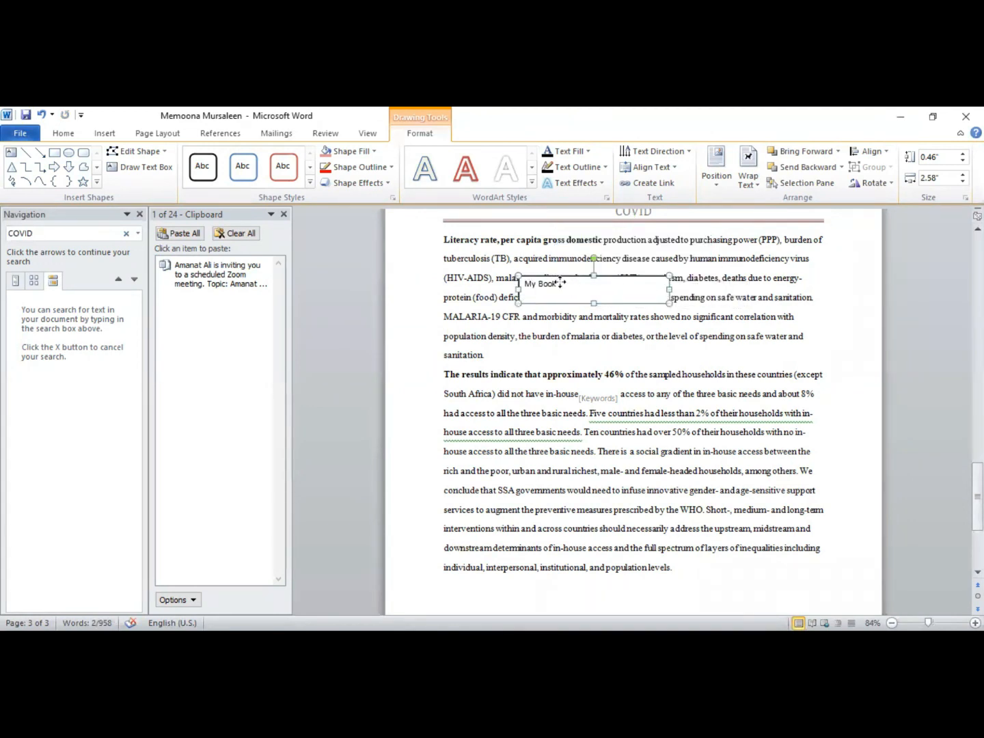
left_click_drag(560, 283, 484, 274)
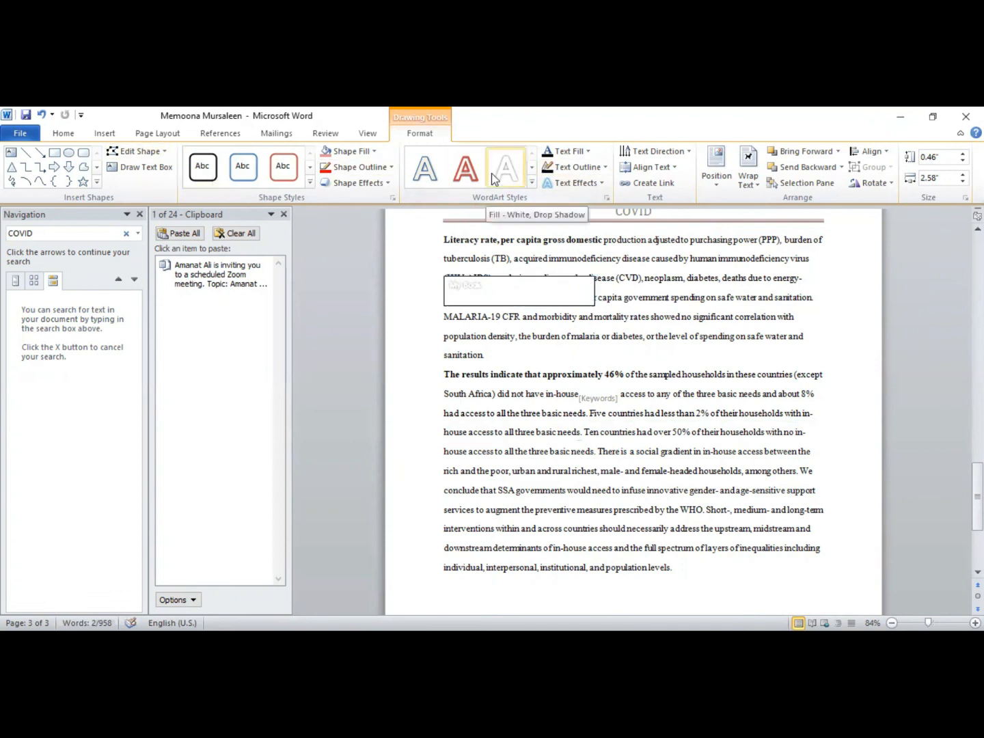
Try the red WordArt style on the "My Book" text, apply the first blue outlined style instead, and align the box to the center
left_click(471, 176)
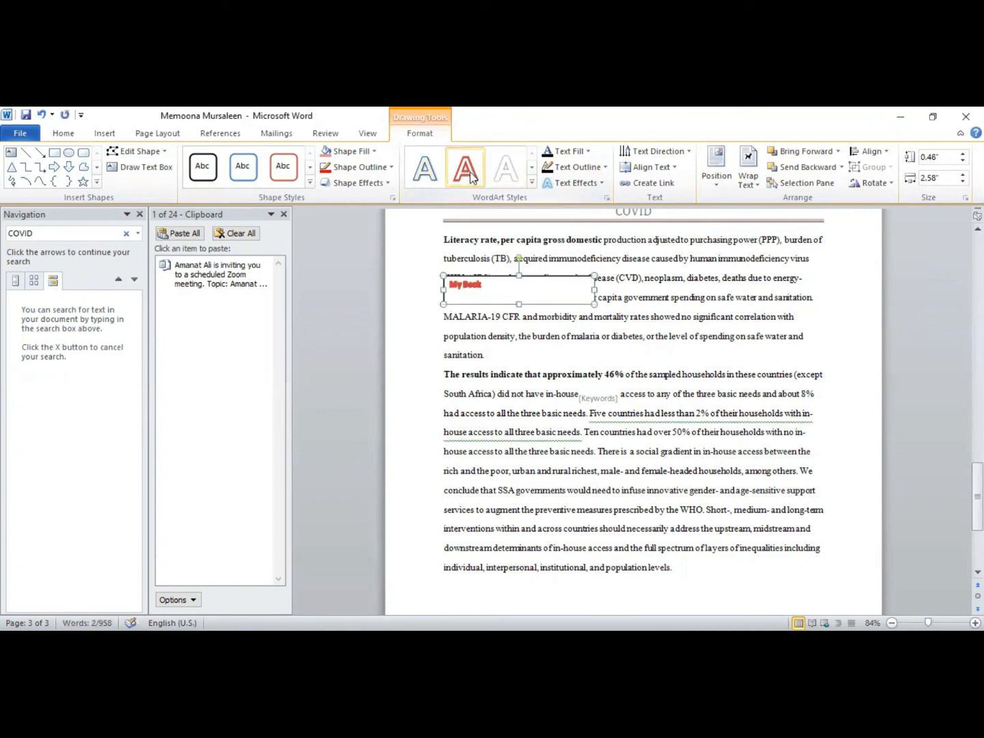
left_click(434, 171)
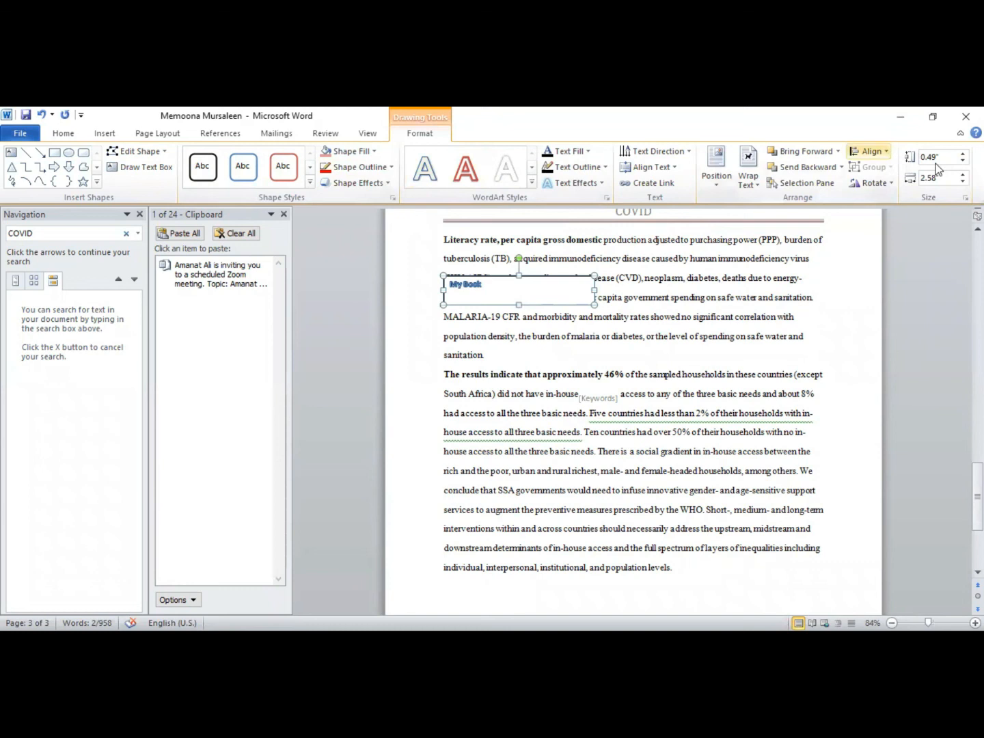
left_click(870, 151)
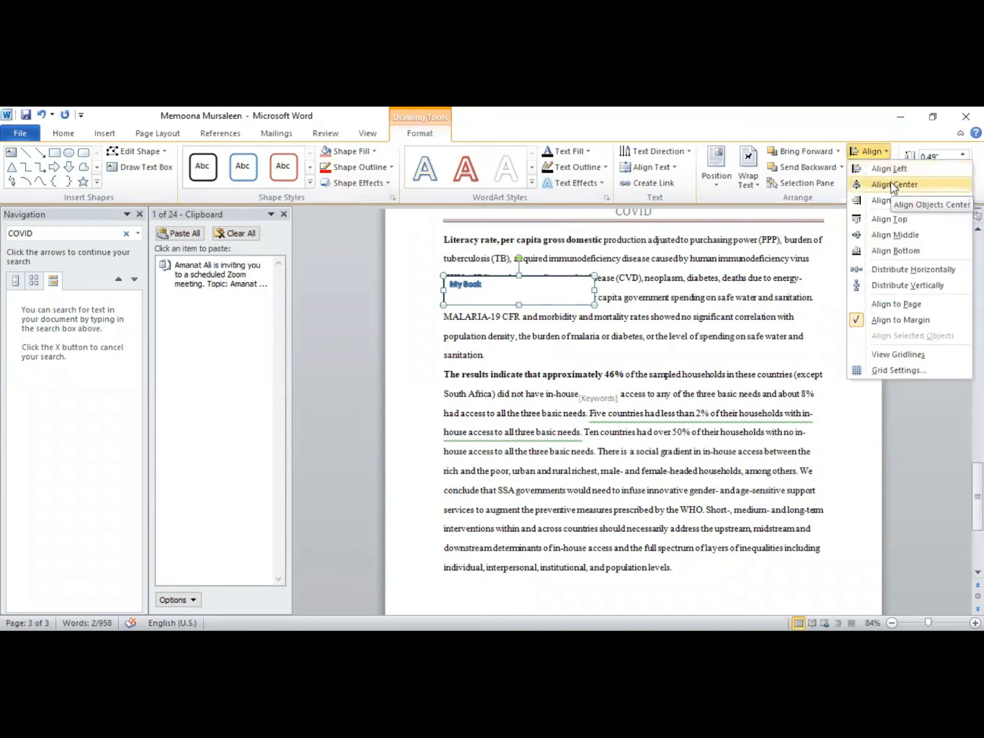
left_click(894, 186)
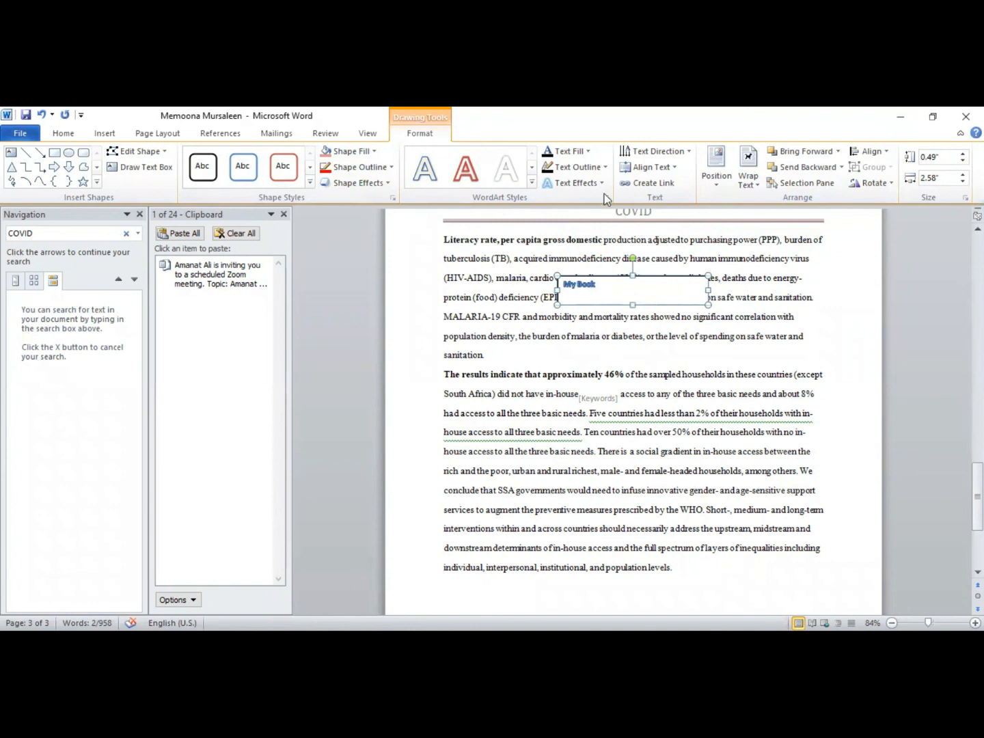
Bring up the page layout options
left_click(114, 136)
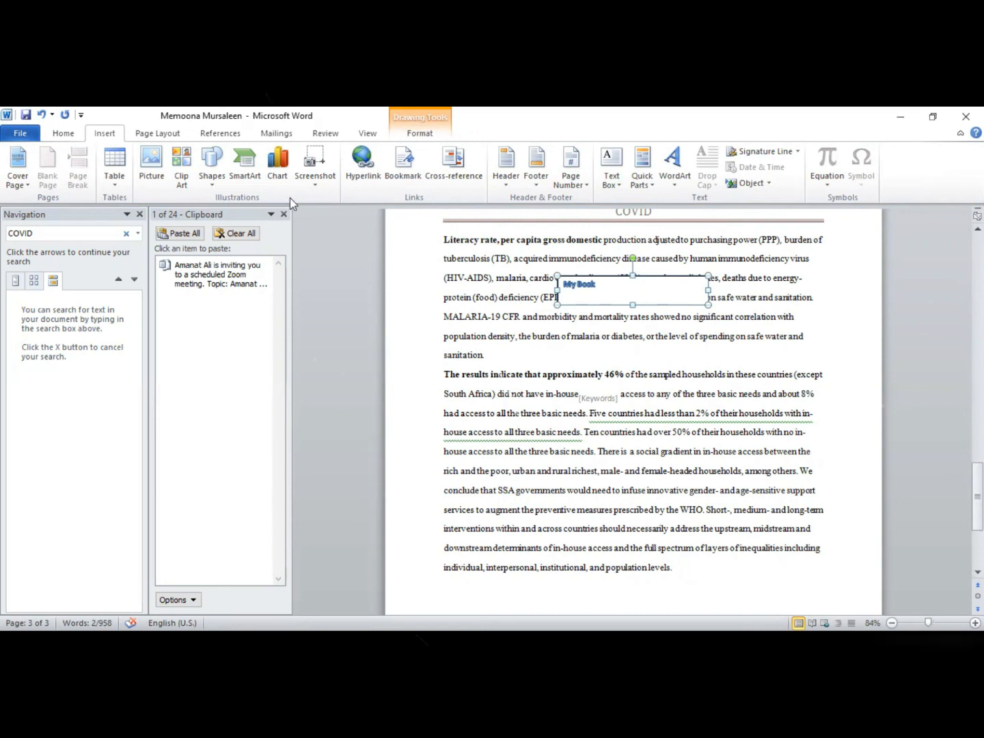
left_click(164, 136)
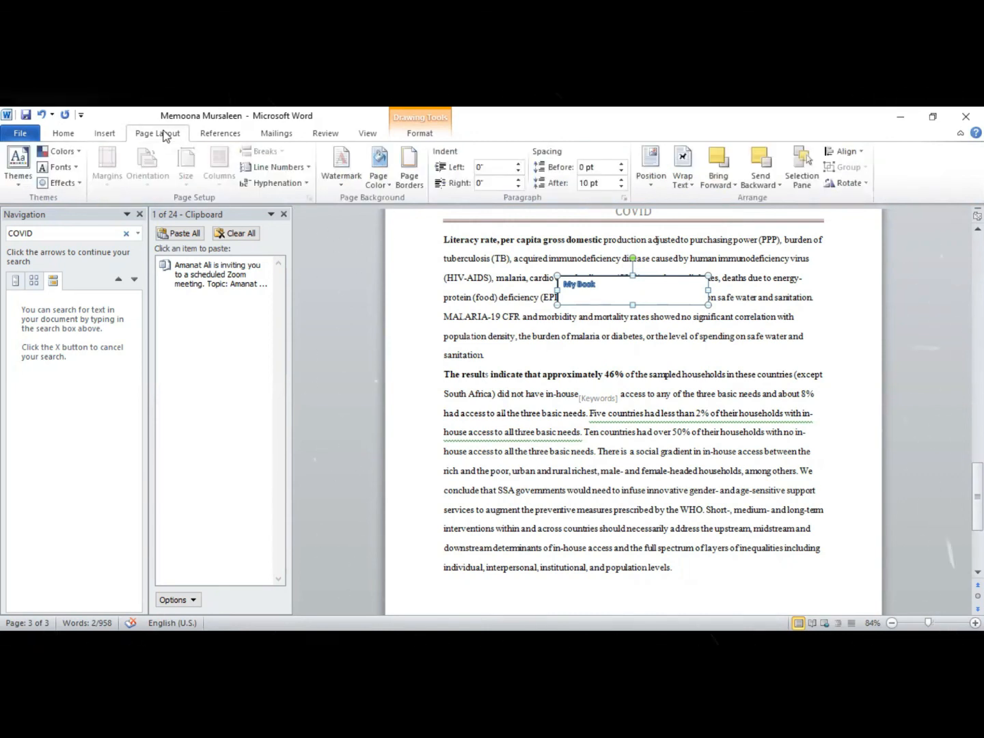